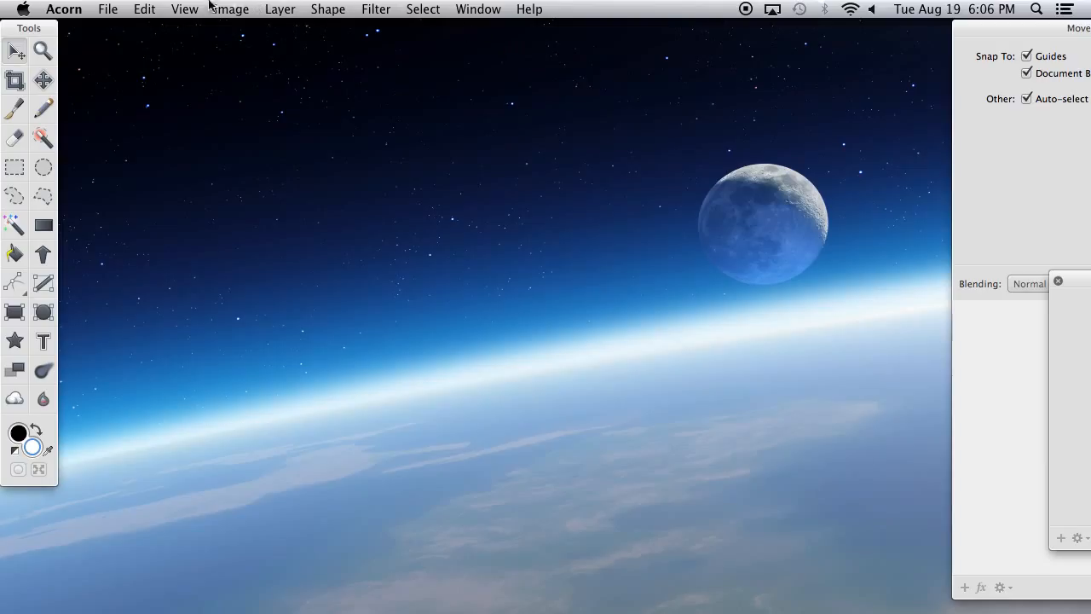
Preview the game screenshots IMG_3819.png to IMG_3822.png in the Internet Images folder of Pictures.
click(104, 8)
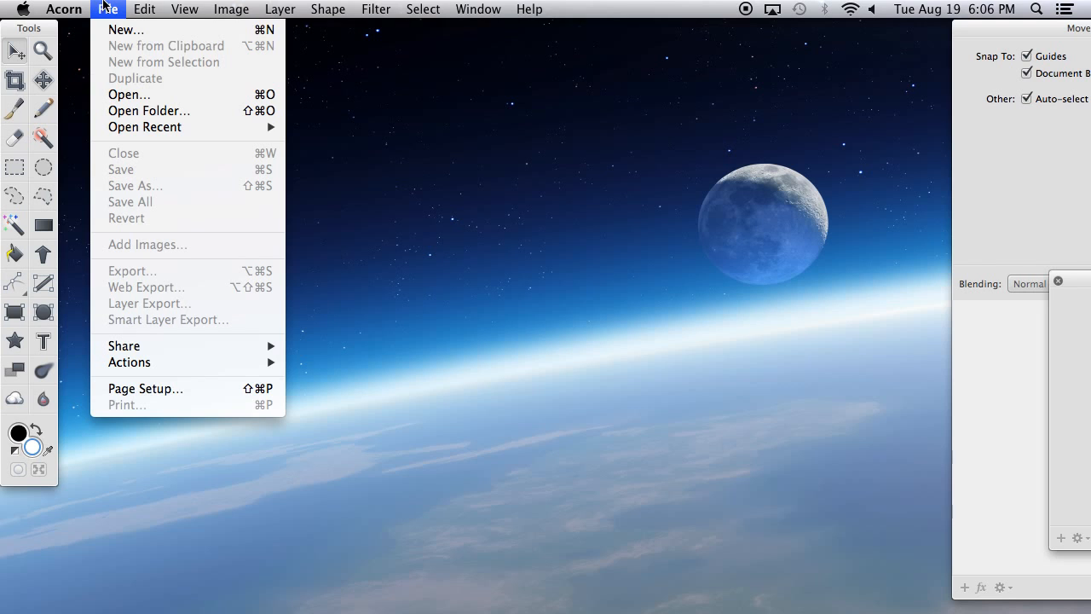
click(149, 97)
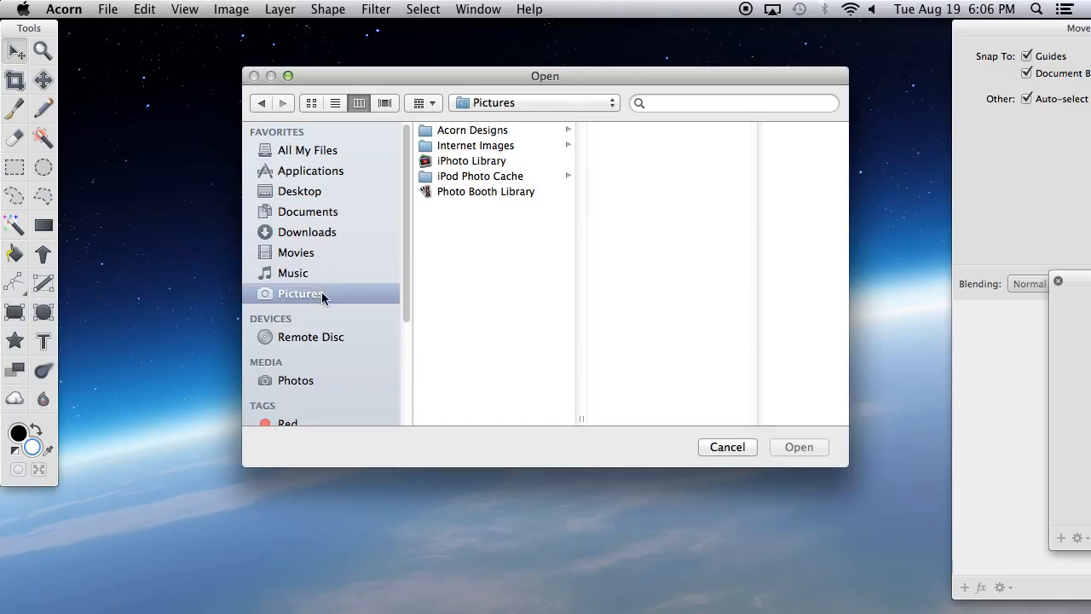
click(454, 150)
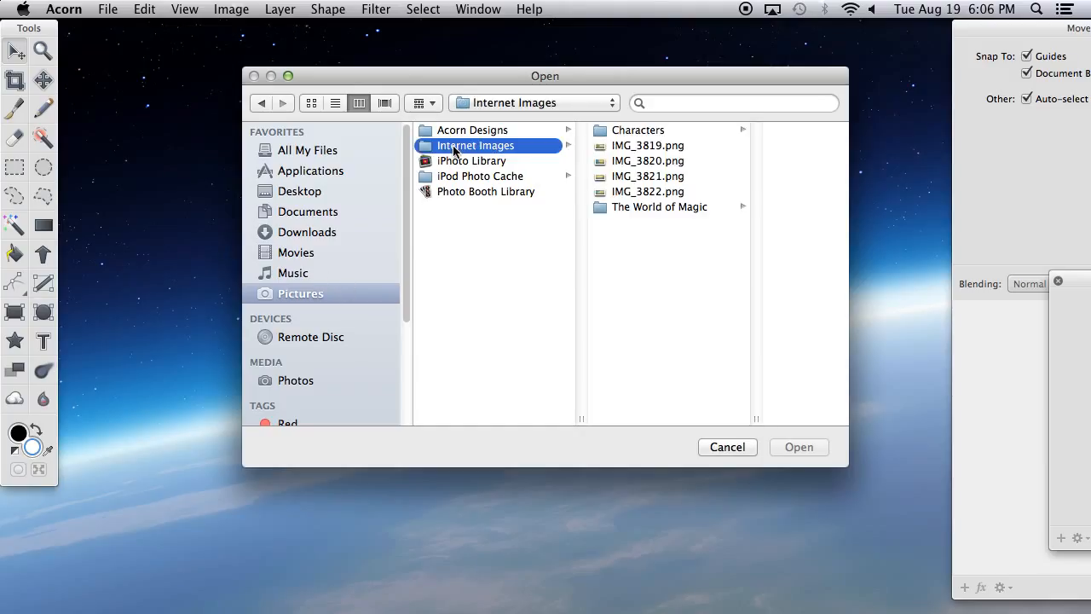
click(680, 150)
click(586, 160)
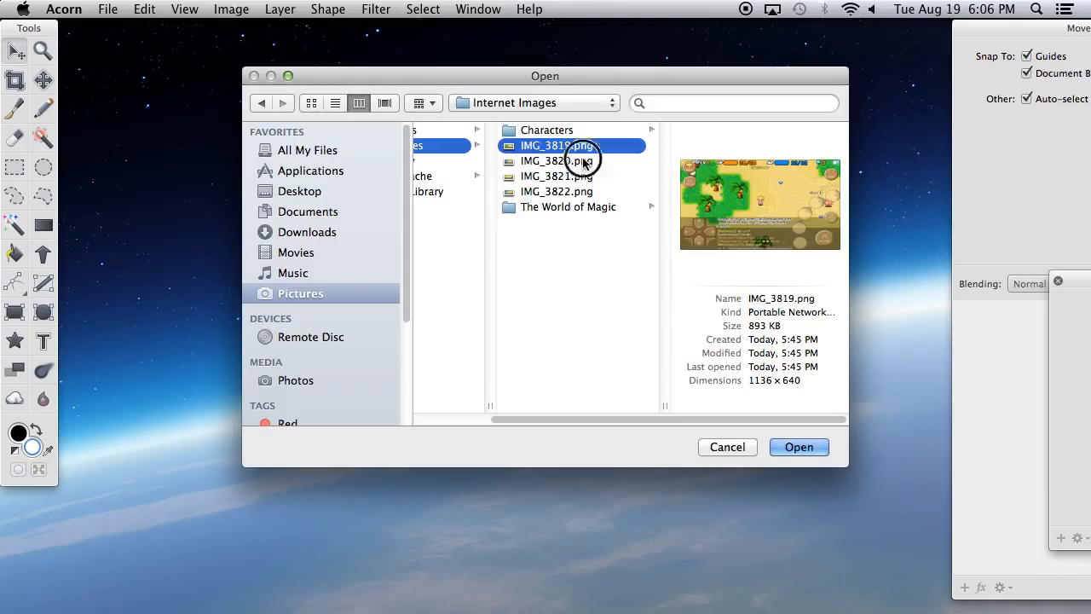
right_click(572, 176)
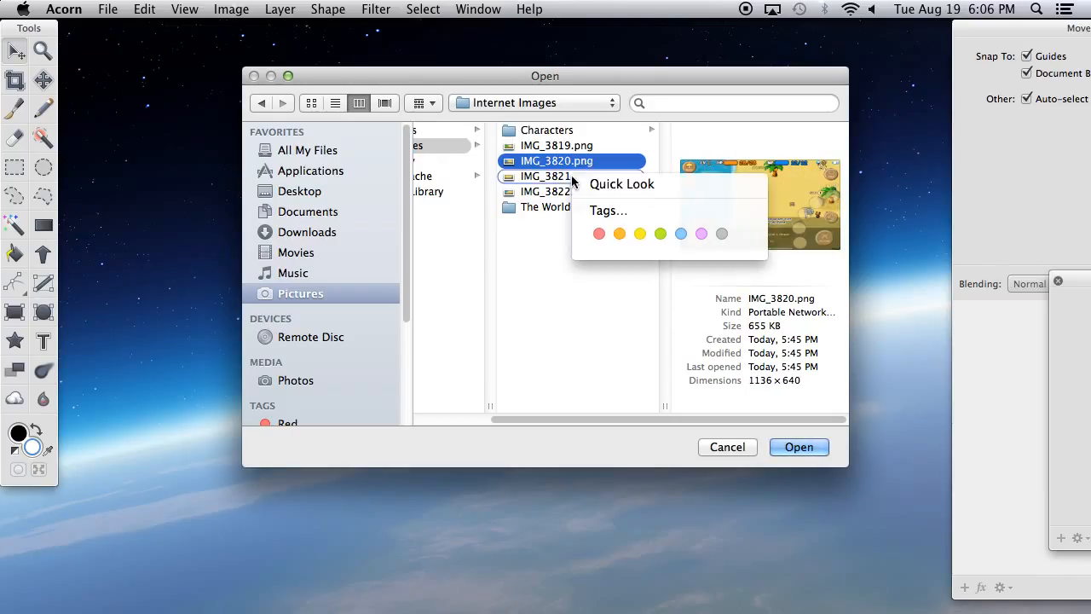
click(545, 176)
click(547, 179)
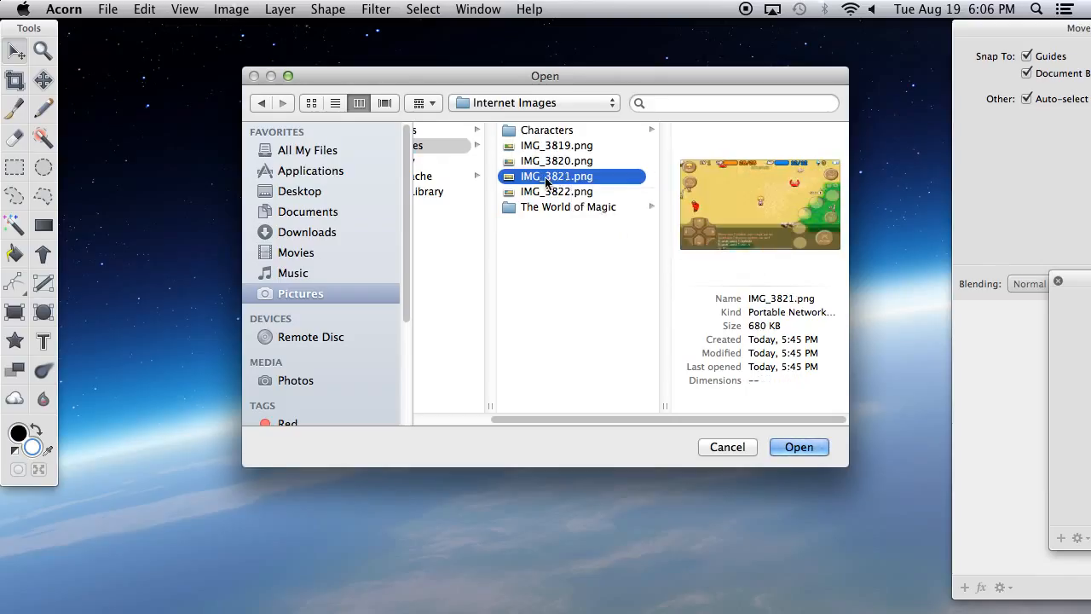
click(552, 196)
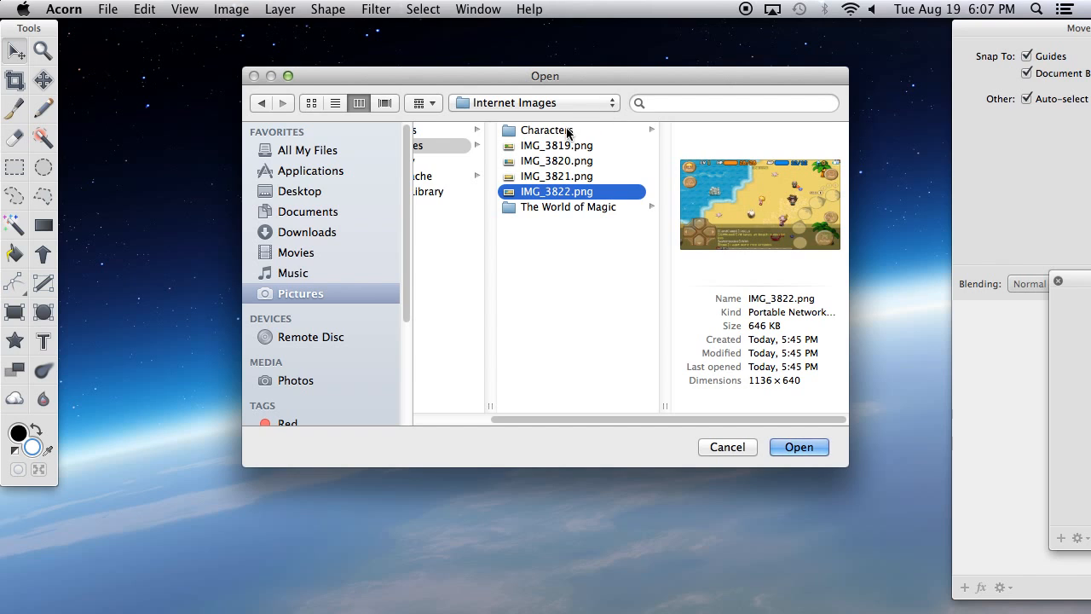
Open IMG_3819.png from the Internet Images folder and arrange its window between the tool and layer palettes.
click(584, 150)
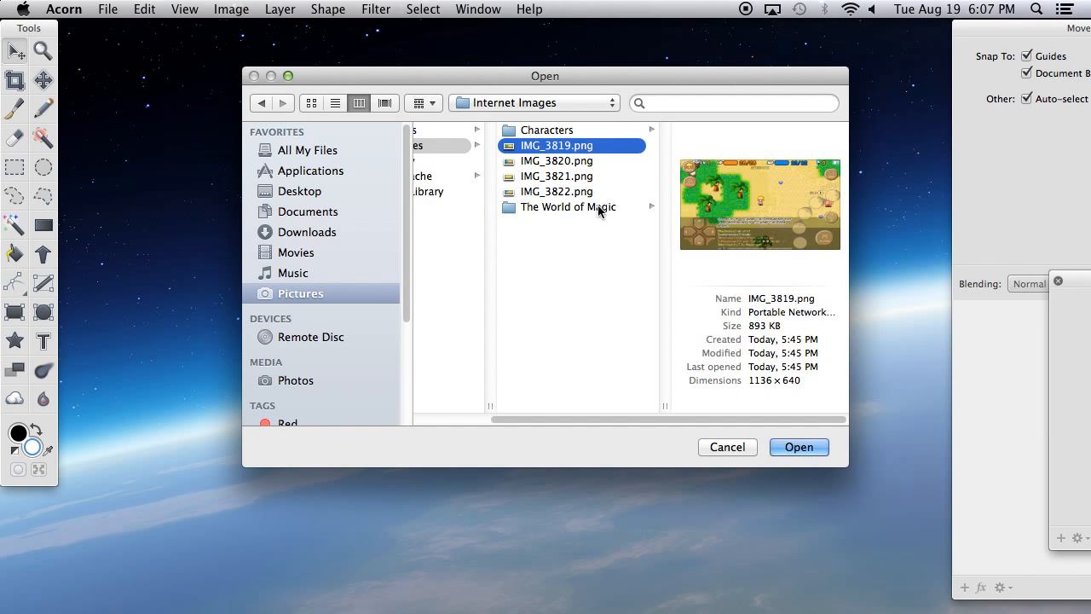
mouse_move(381, 610)
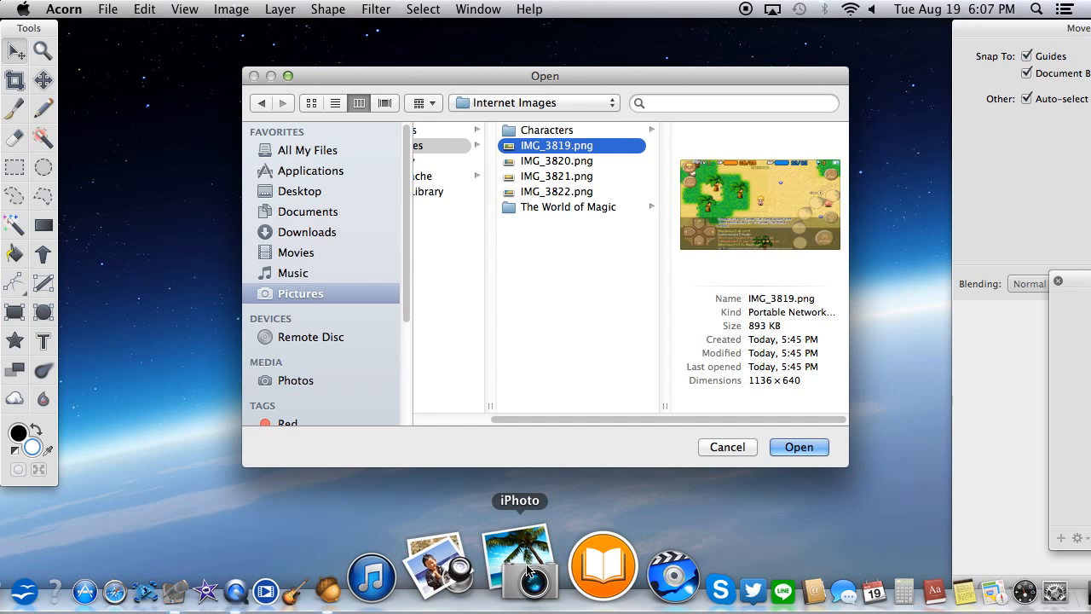
click(572, 160)
click(560, 149)
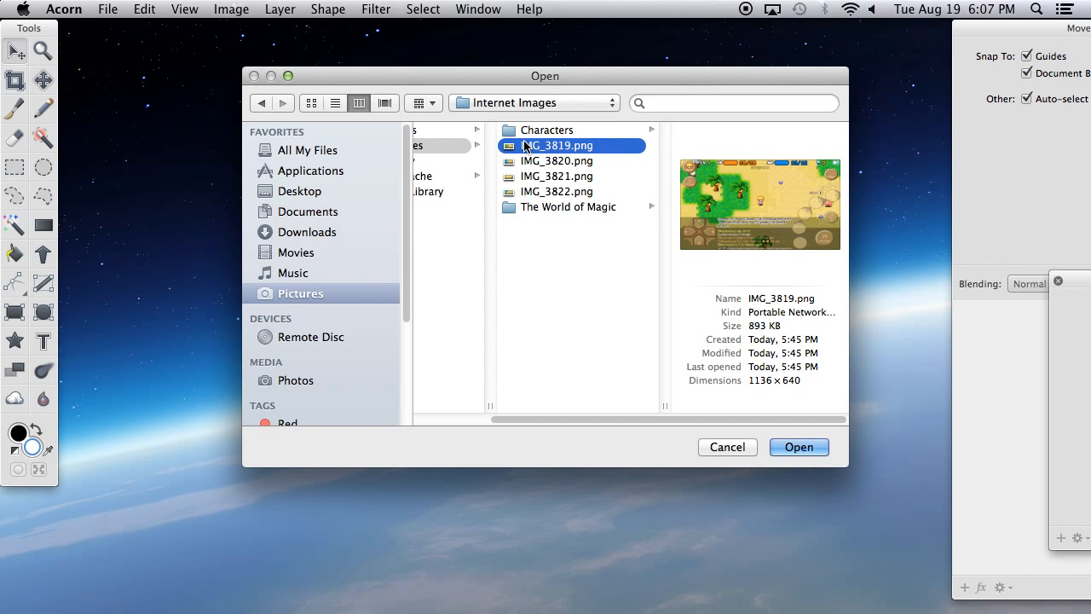
double_click(511, 149)
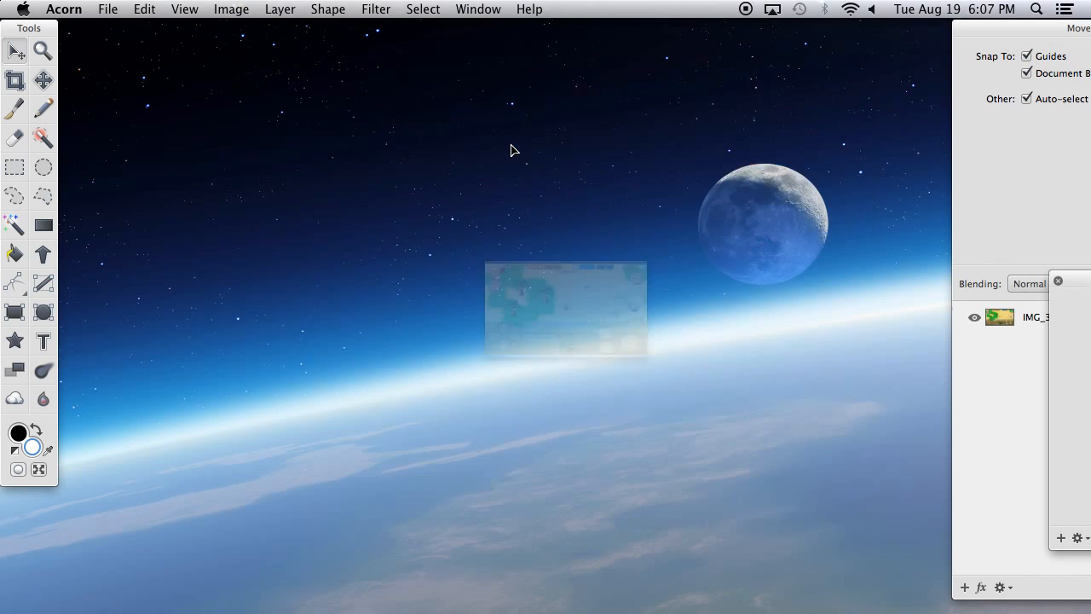
drag(964, 29, 884, 10)
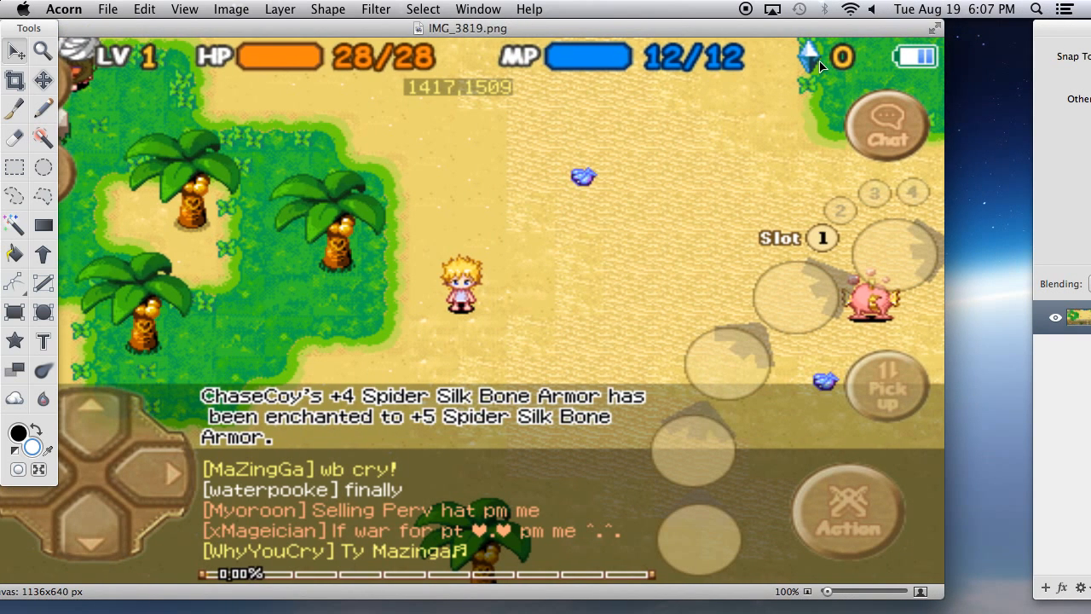
key(super+minus)
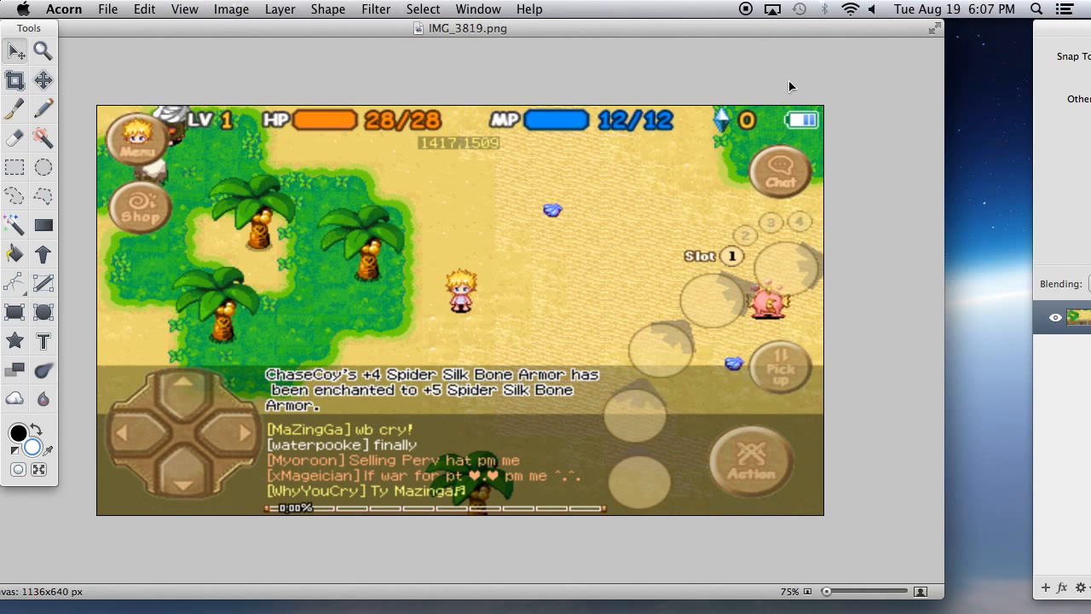
drag(823, 35, 896, 35)
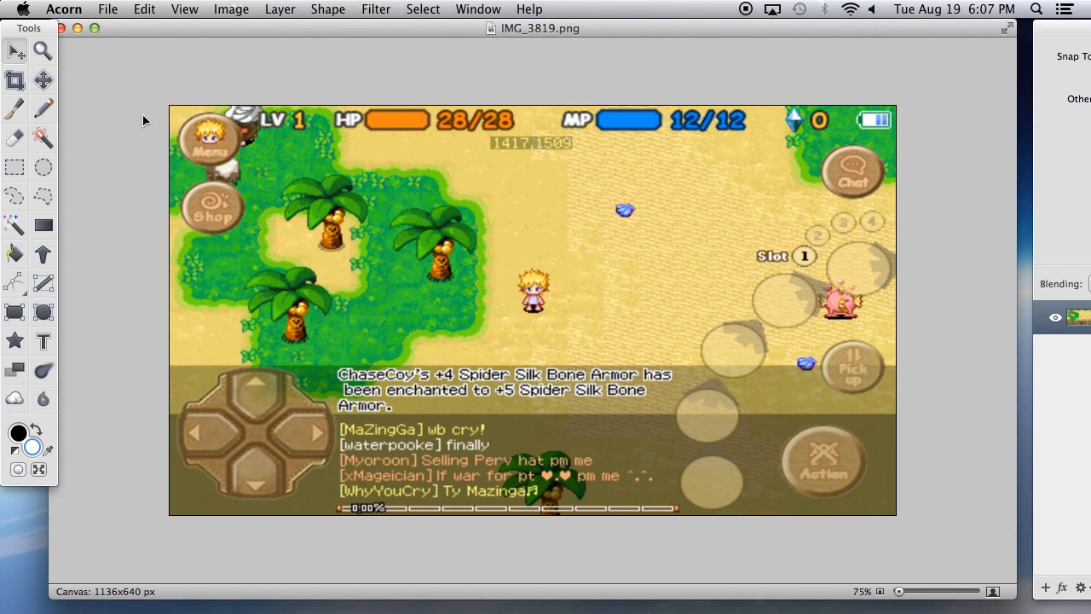
Open IMG_3820.png from the Internet Images folder.
click(107, 9)
click(119, 94)
click(627, 161)
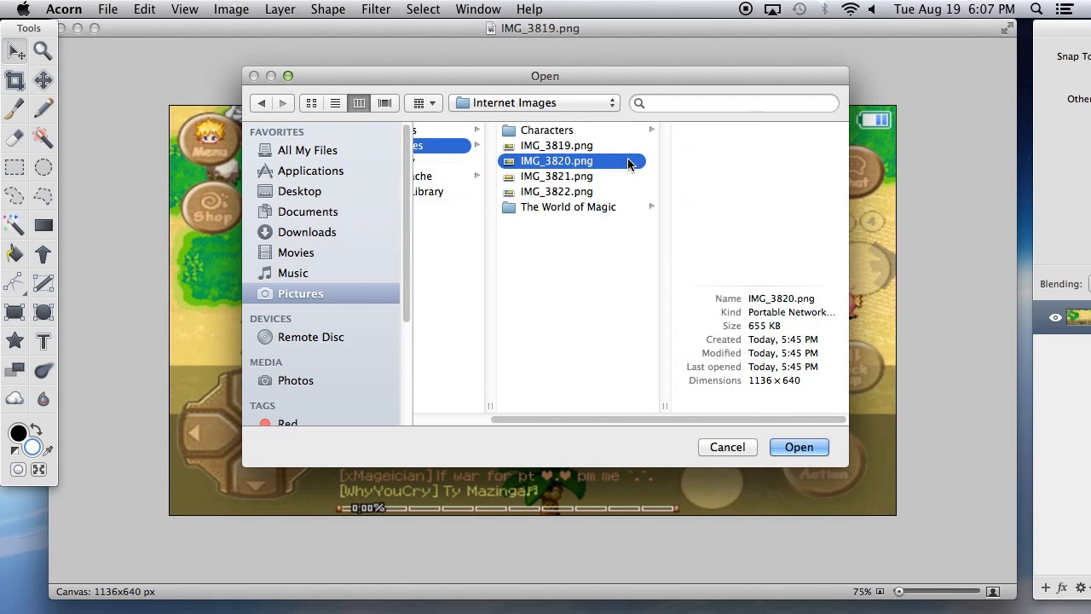
double_click(579, 161)
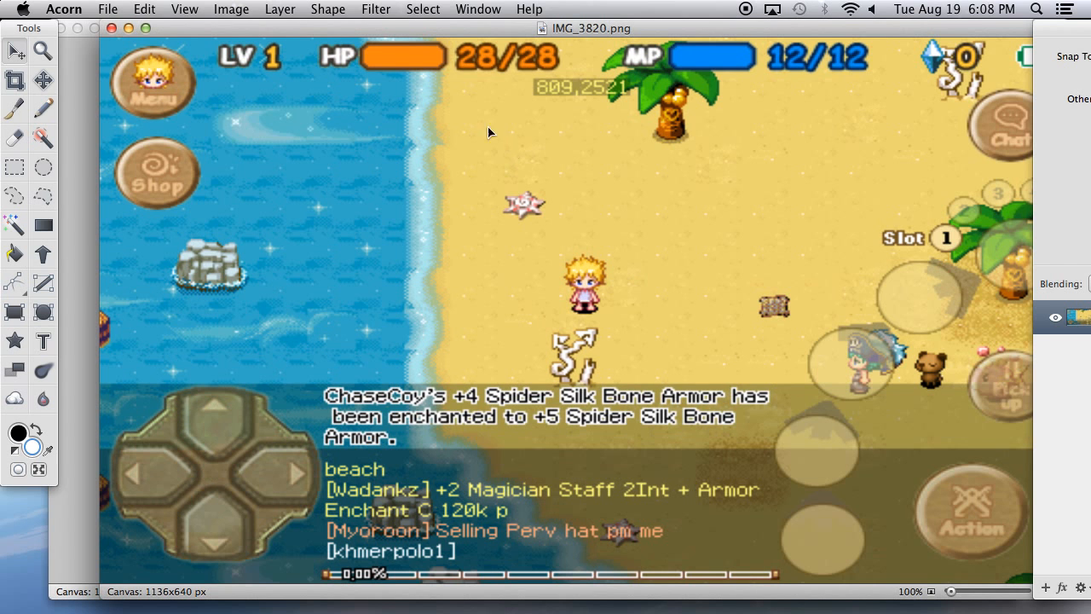
Open IMG_3821.png from the Internet Images folder.
click(106, 7)
click(128, 93)
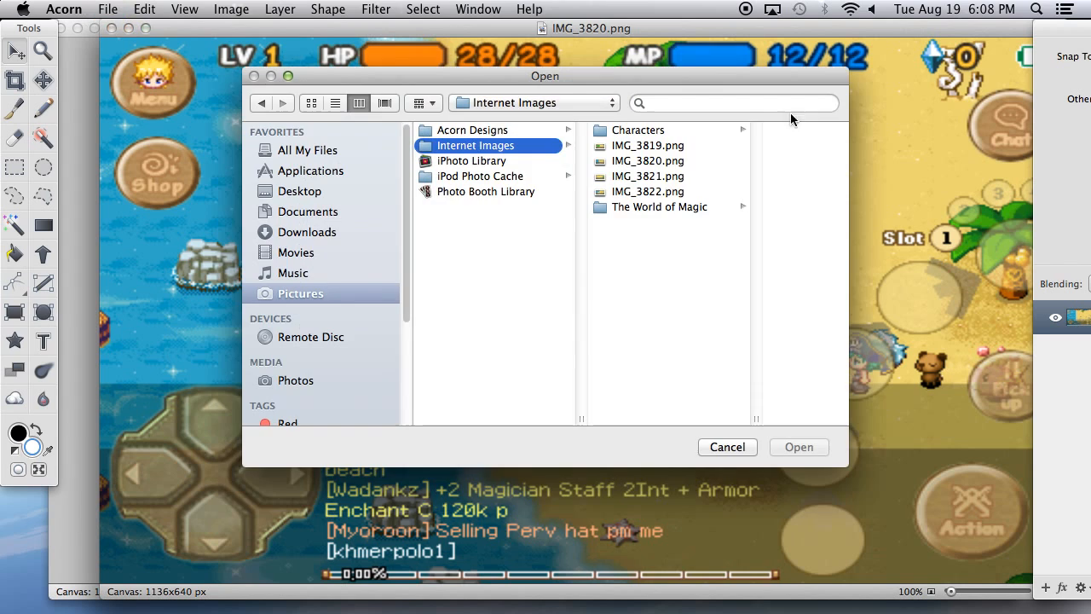
click(666, 176)
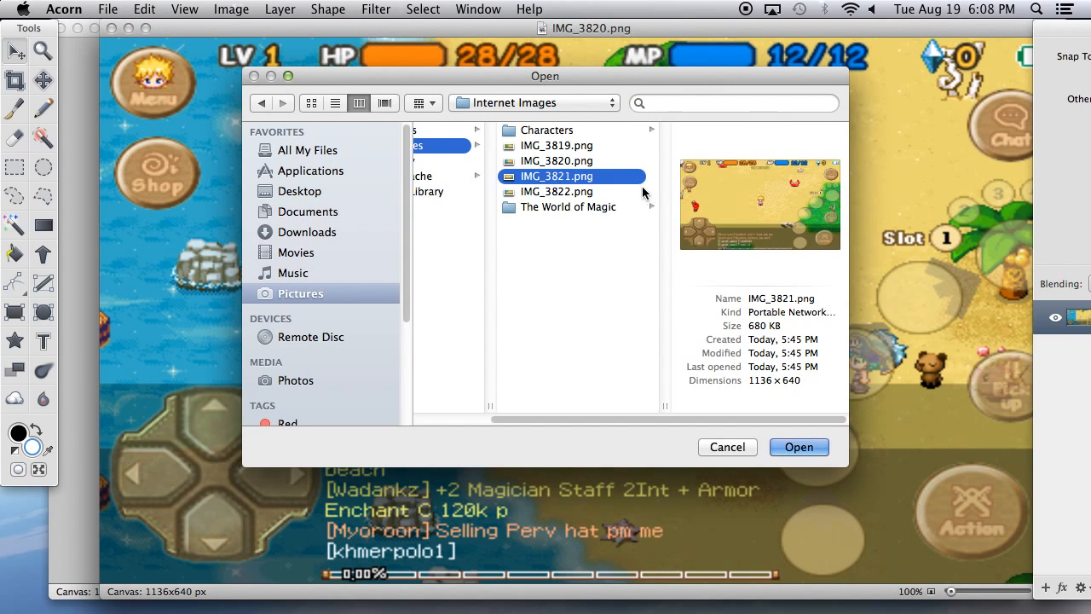
click(615, 191)
double_click(595, 177)
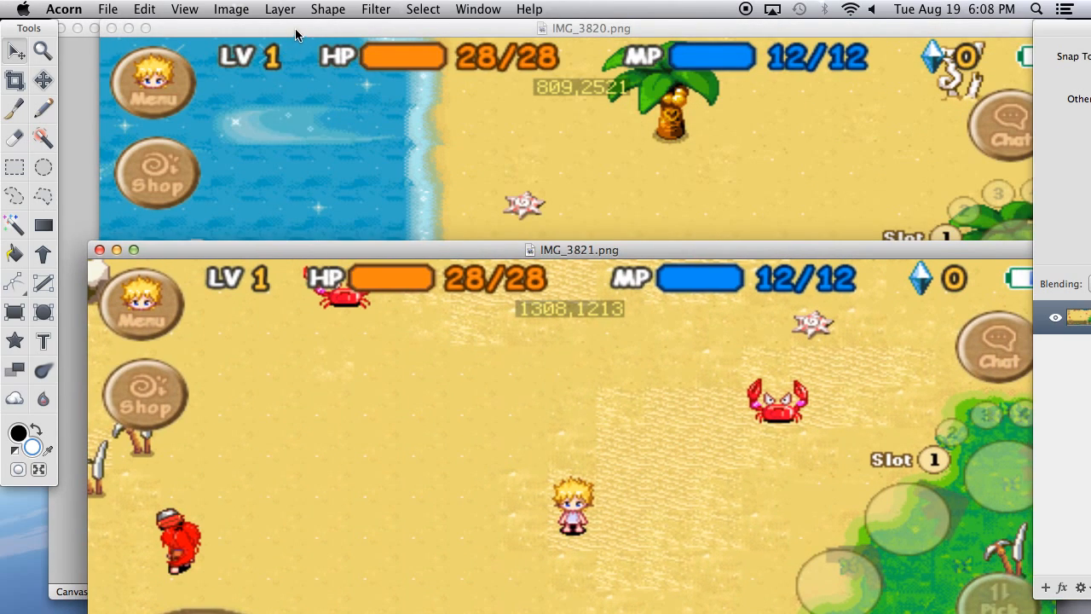
Close IMG_3820.png and minimize the IMG_3819.png window, leaving only IMG_3821.png on screen.
click(202, 43)
click(112, 29)
drag(116, 32, 208, 34)
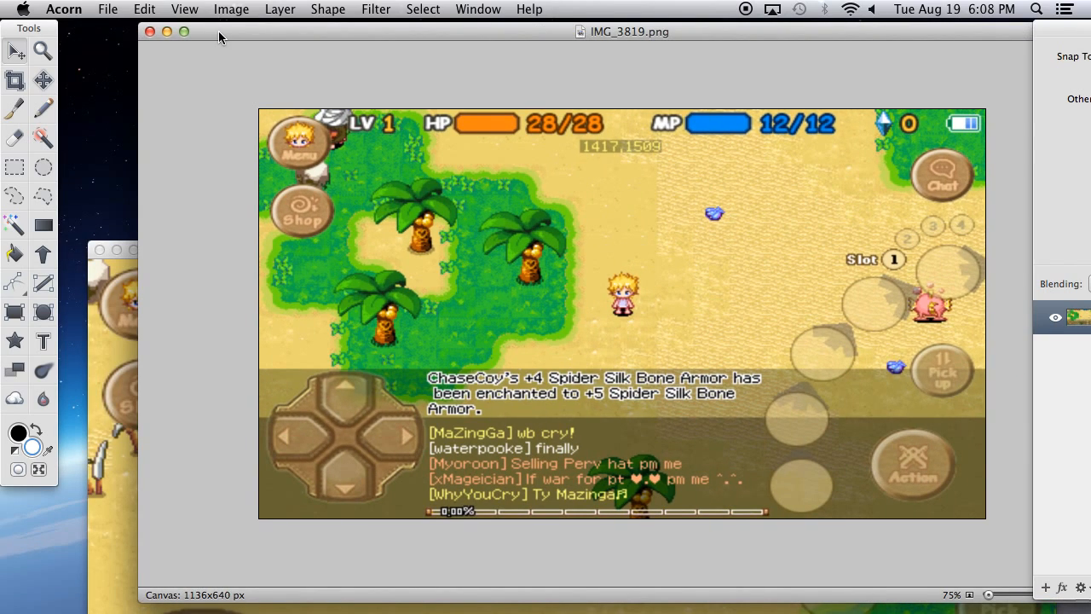
click(167, 31)
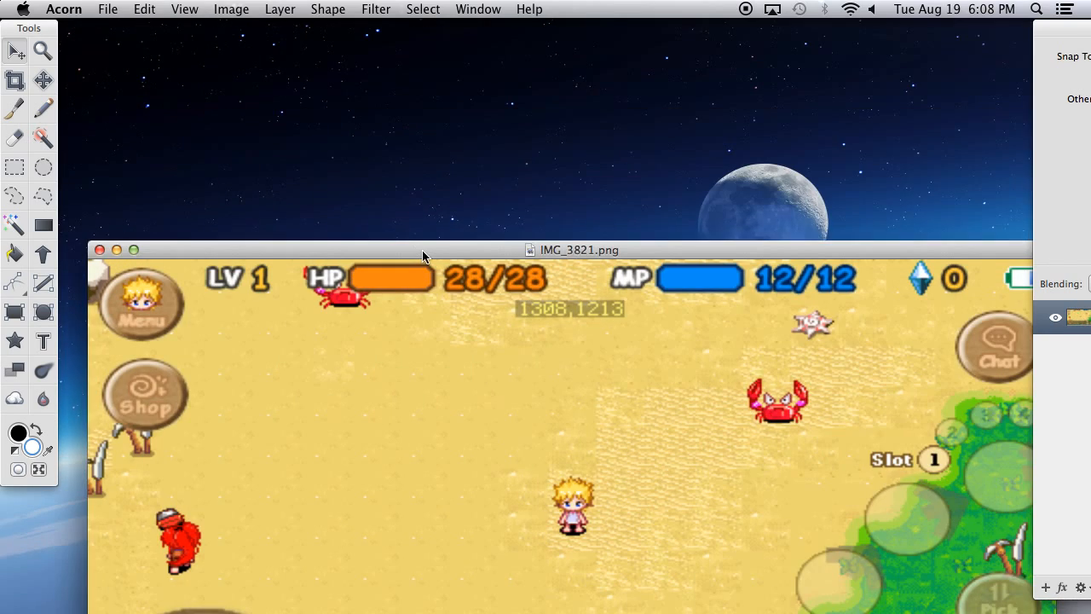
Reposition and resize the IMG_3821.png window so the whole image fits between the palettes.
drag(423, 255, 403, 35)
click(423, 8)
mouse_move(147, 6)
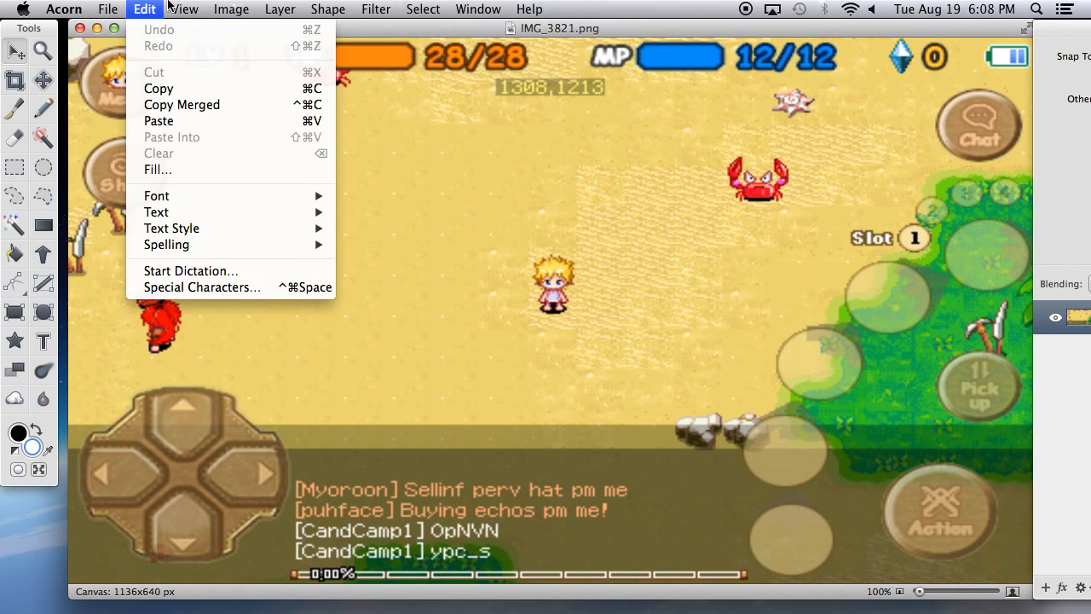
click(281, 8)
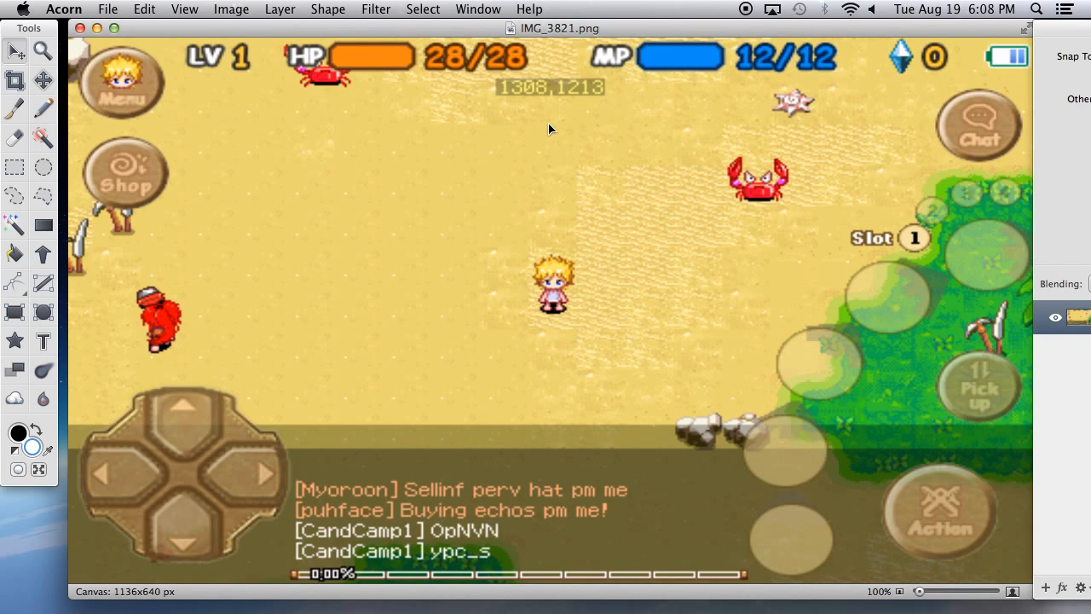
key(super+minus)
drag(936, 32, 893, 32)
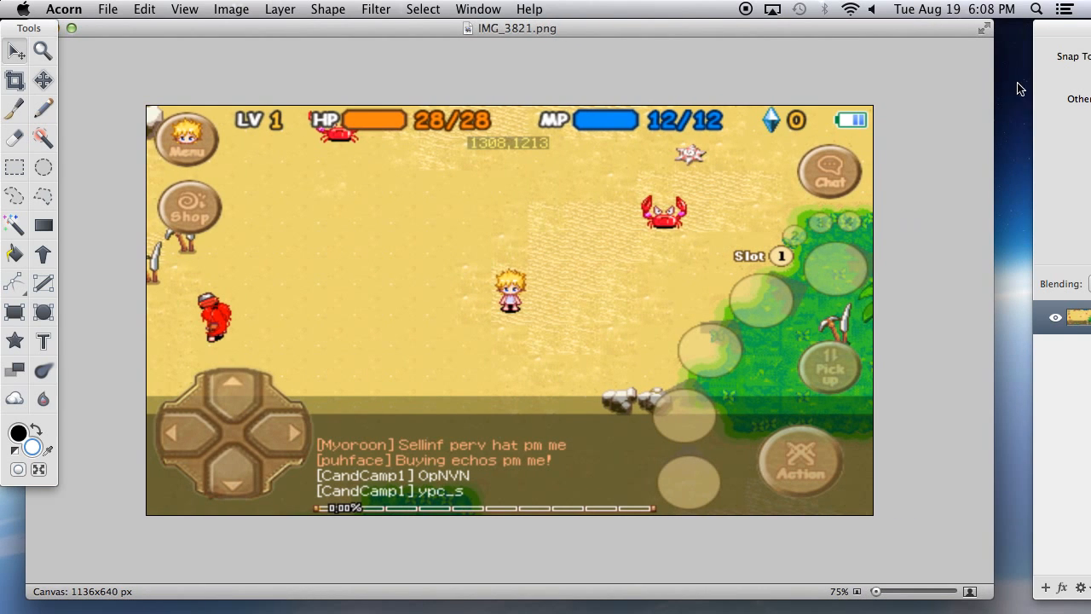
drag(995, 83, 948, 82)
drag(884, 31, 946, 31)
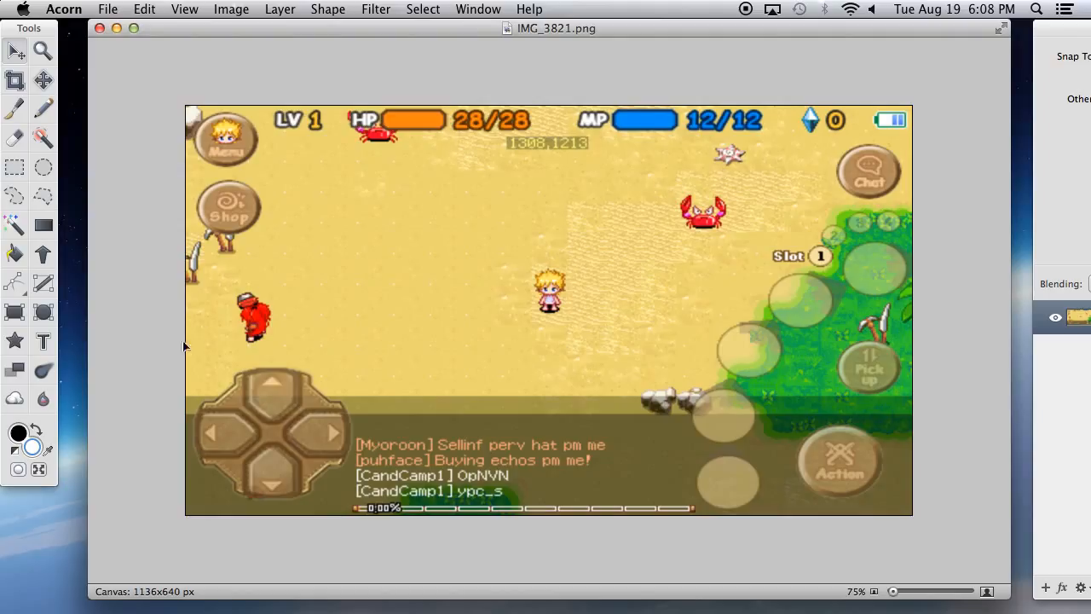
Select the sand background of IMG_3821.png with the Magic Wand, delete it and clear the selection.
click(12, 225)
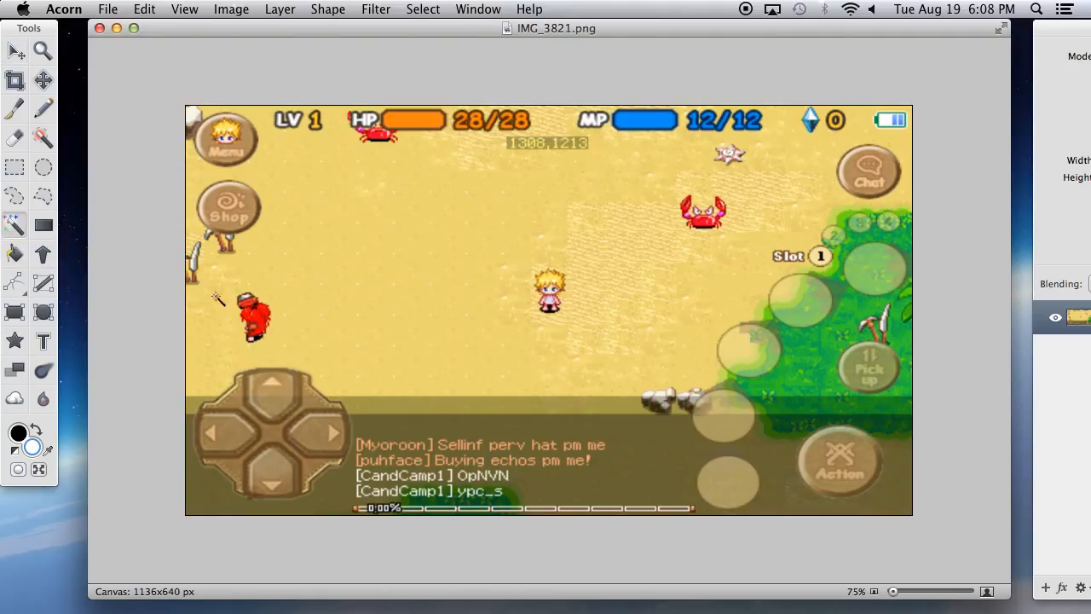
drag(279, 300, 415, 473)
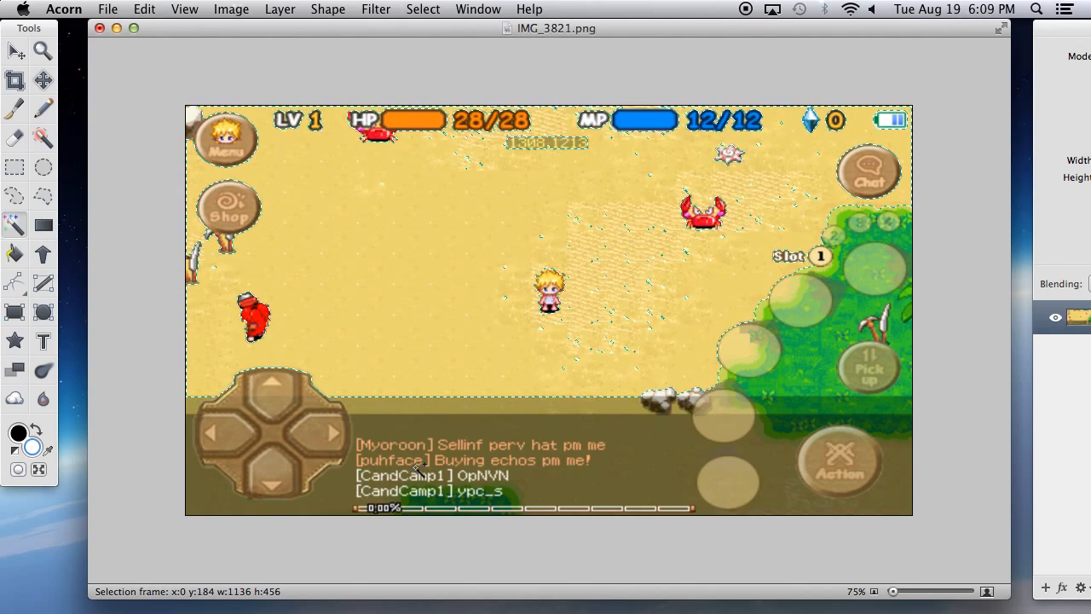
key(Delete)
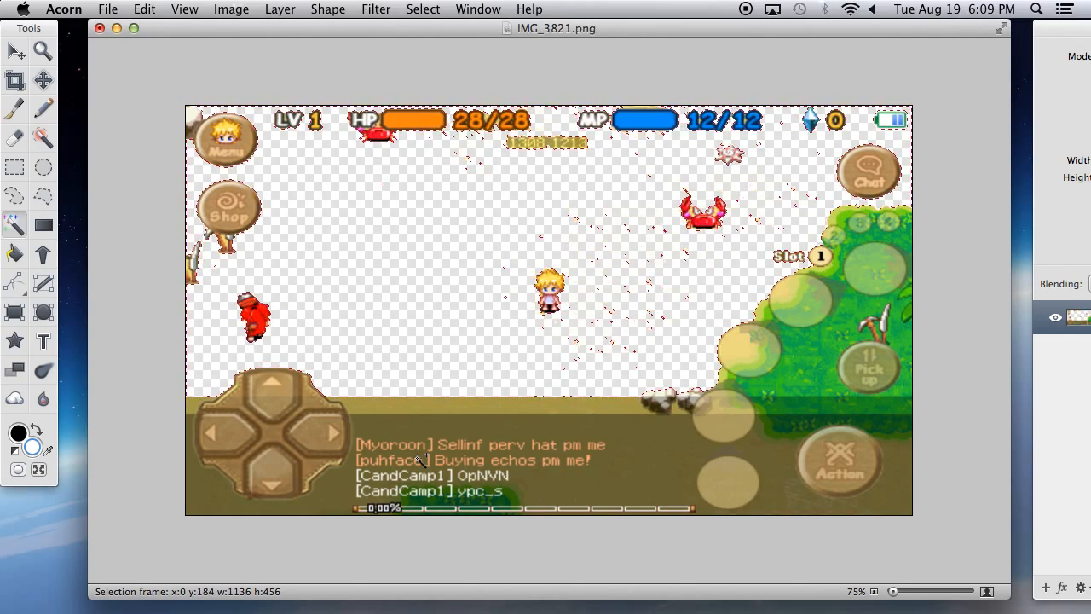
key(super+d)
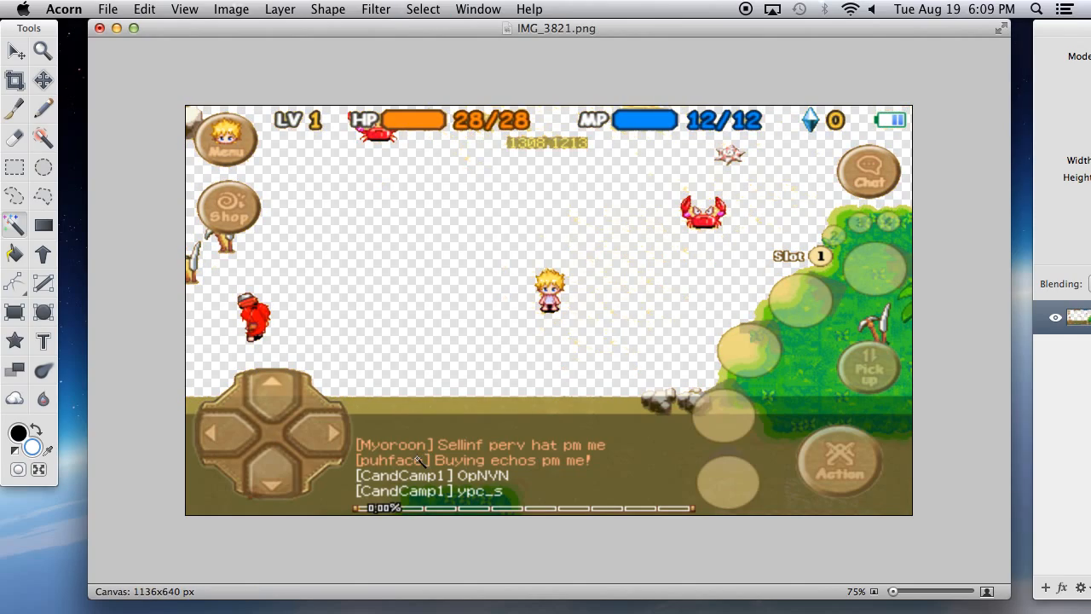
Try to move the blond character with the Move tool, and undo that move.
click(17, 52)
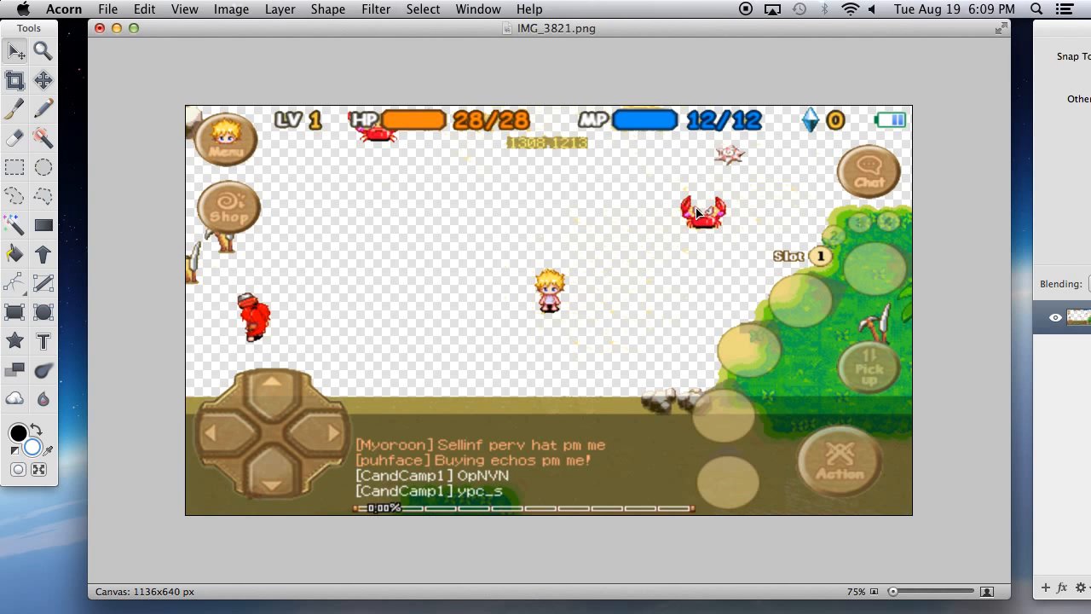
click(14, 196)
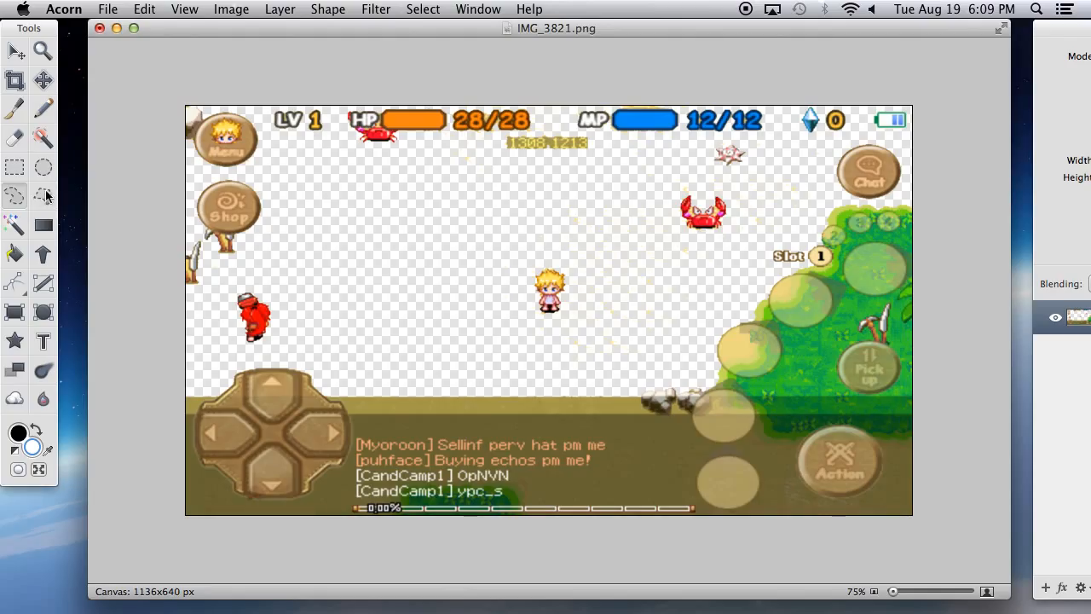
click(18, 53)
drag(547, 286, 500, 305)
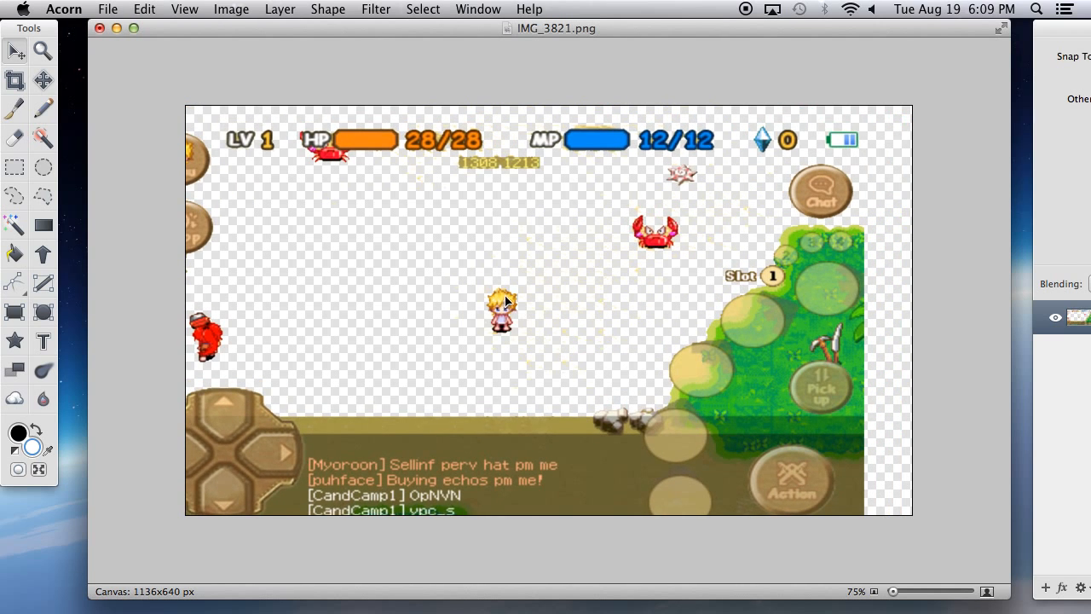
key(cmd+z)
Lasso the blond character in the middle, about 65 by 105 px, and copy it onto a new layer.
drag(1068, 21, 935, 28)
drag(809, 29, 724, 29)
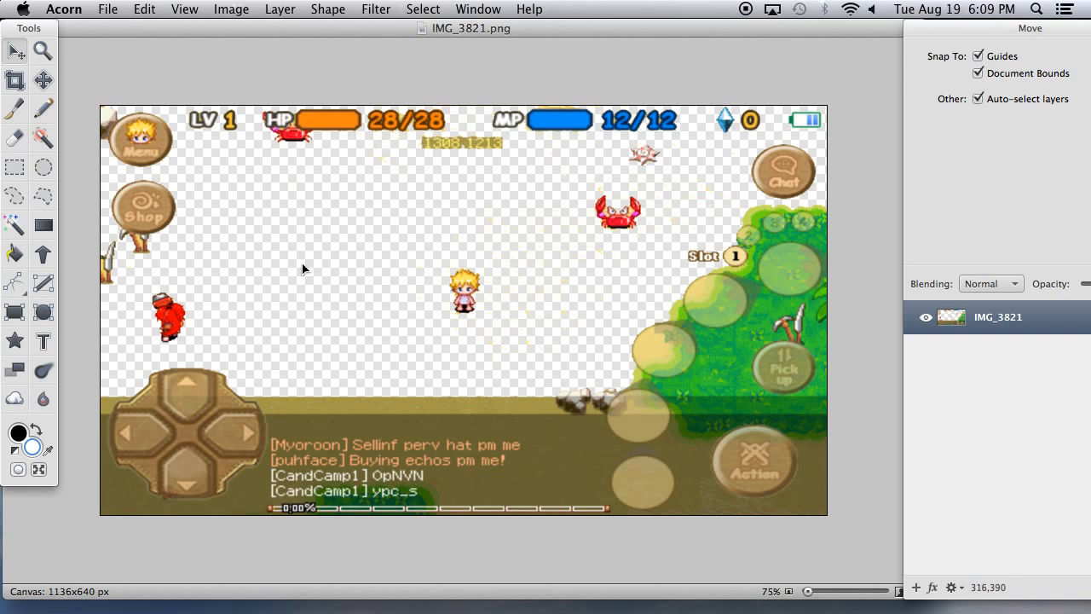
click(14, 195)
mouse_move(495, 288)
mouse_down()
mouse_move(460, 260)
mouse_move(447, 284)
mouse_move(453, 319)
mouse_move(488, 307)
mouse_up()
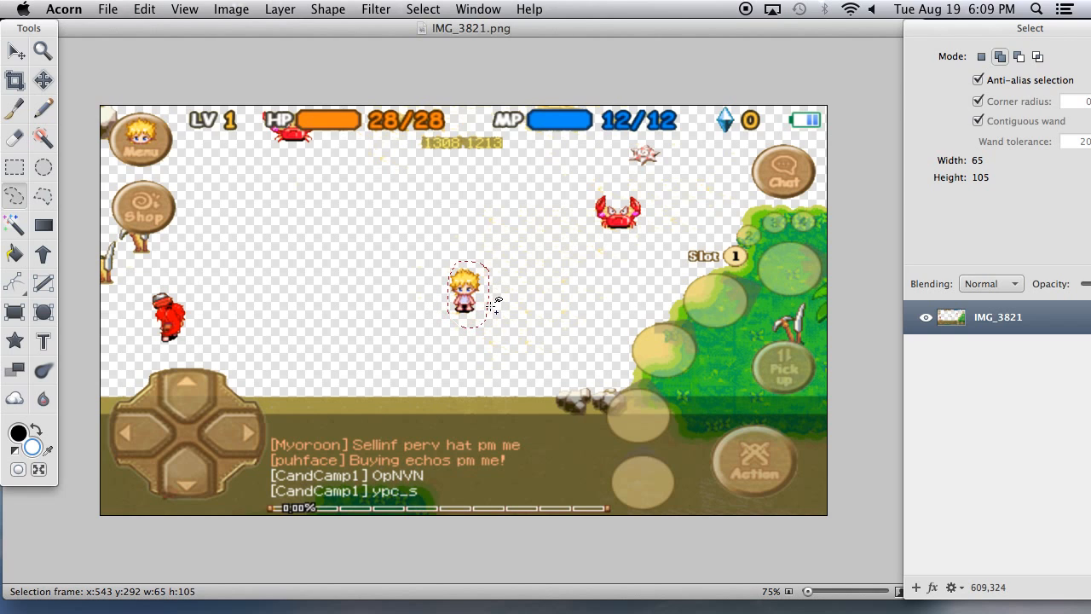
key(super+c)
key(super+v)
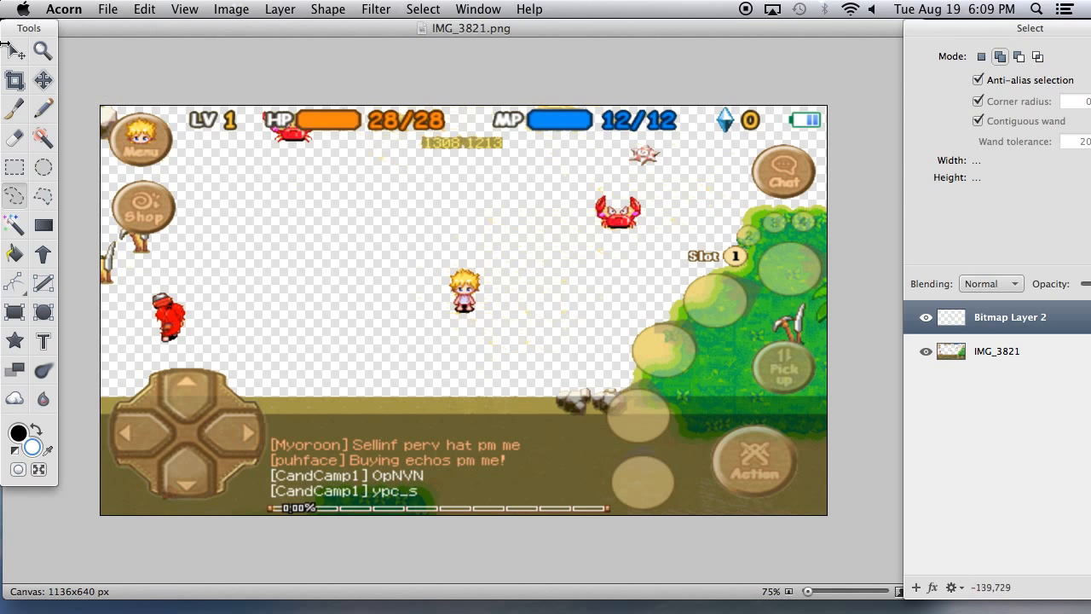
Move the copied blond character to the left of the original, and delete the copy from Bitmap Layer 2.
click(15, 51)
drag(478, 304, 401, 302)
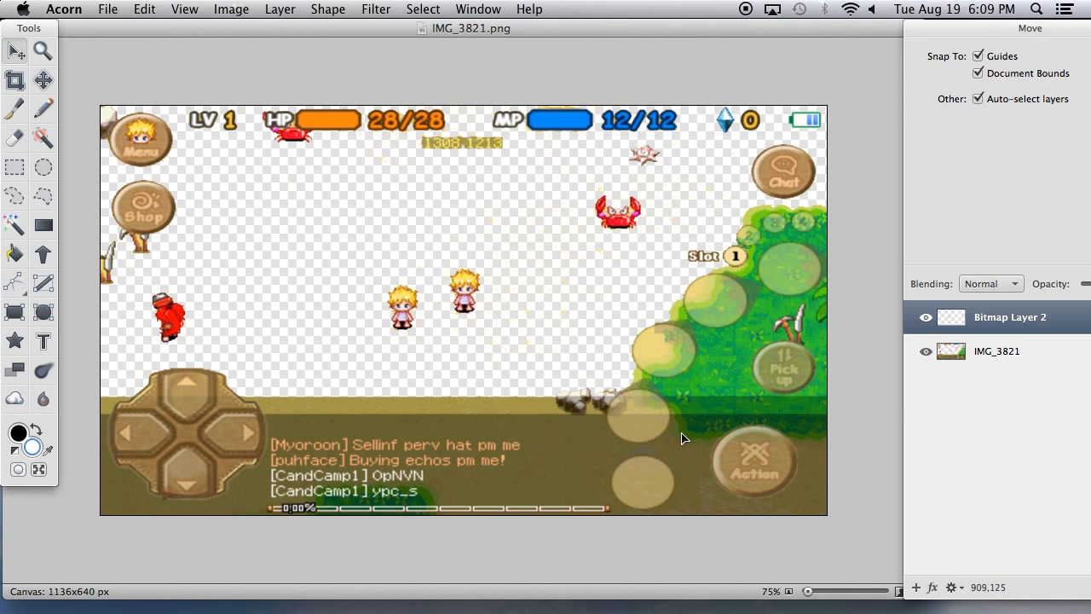
key(Delete)
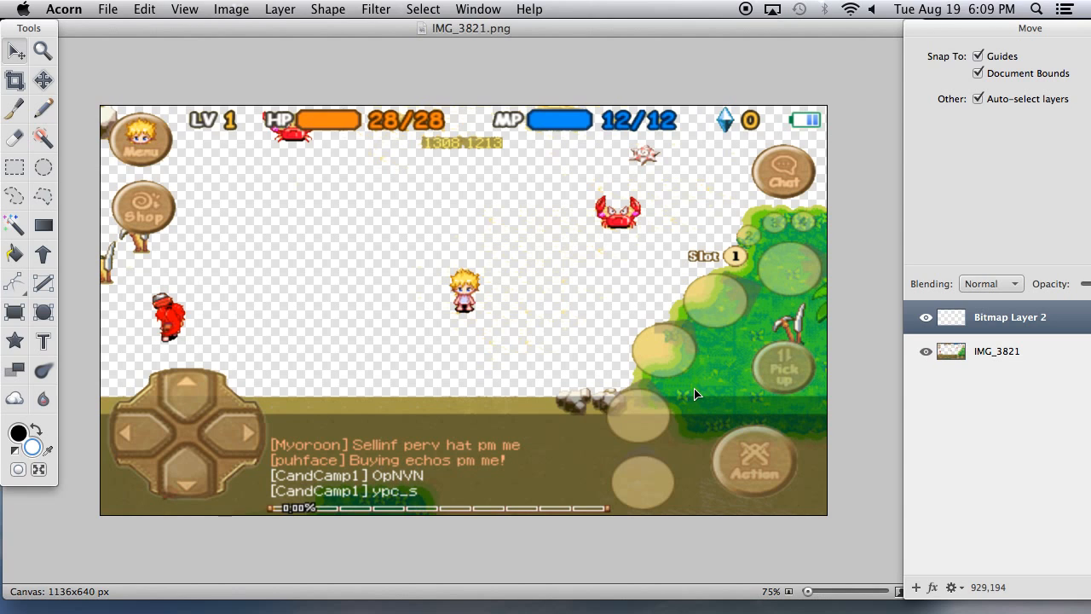
Undo all edits to IMG_3821.png back to the original single layer with its sand background and no selection.
key(super+z)
key(super+z)
key(super+z)
key(super+z)
key(super+z)
key(super+z)
key(super+z)
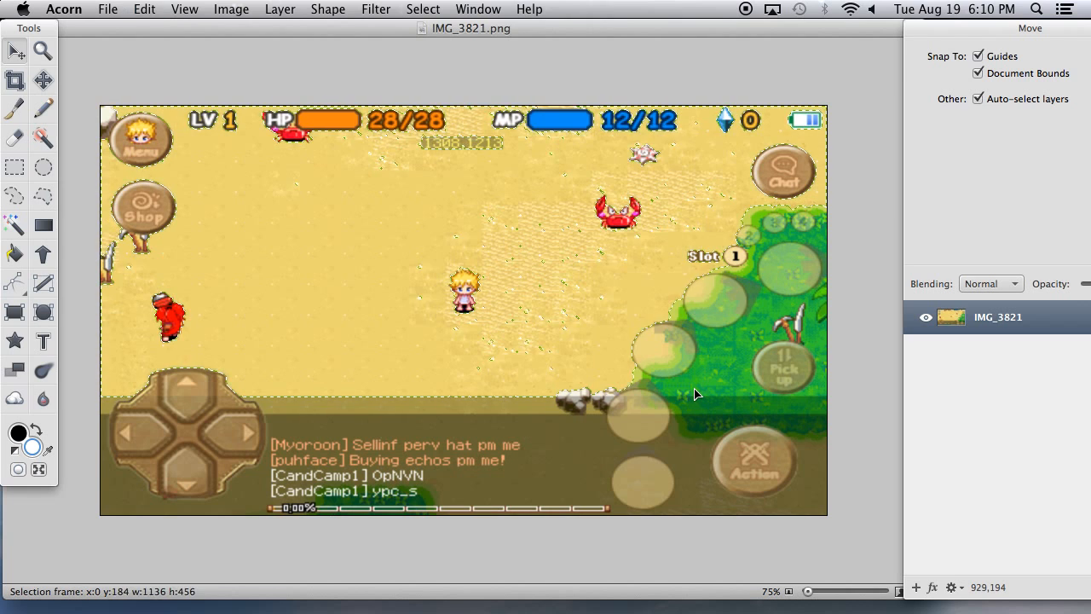
key(super+z)
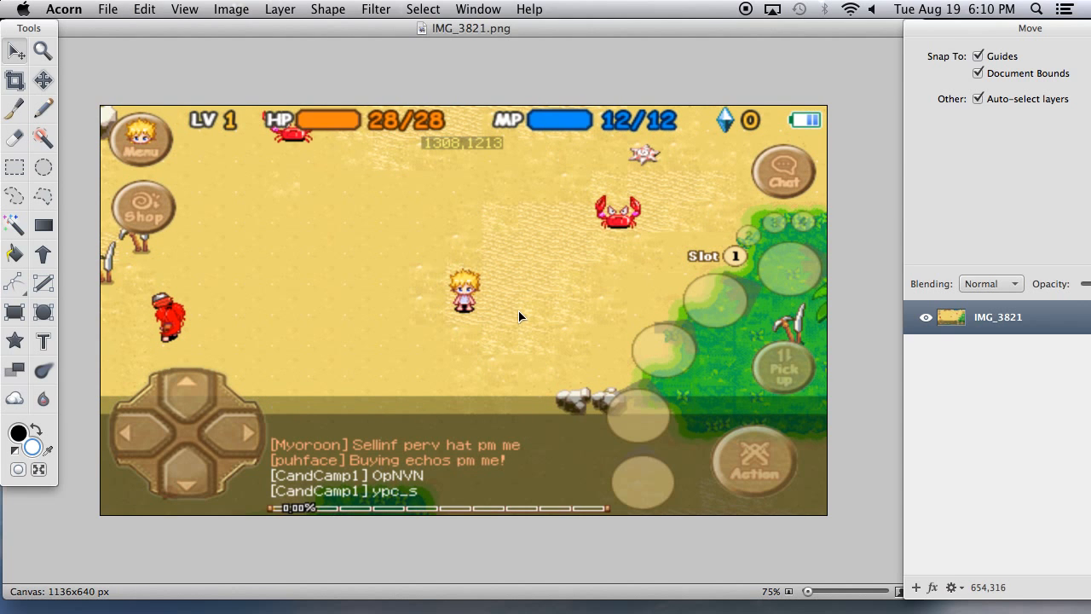
click(15, 197)
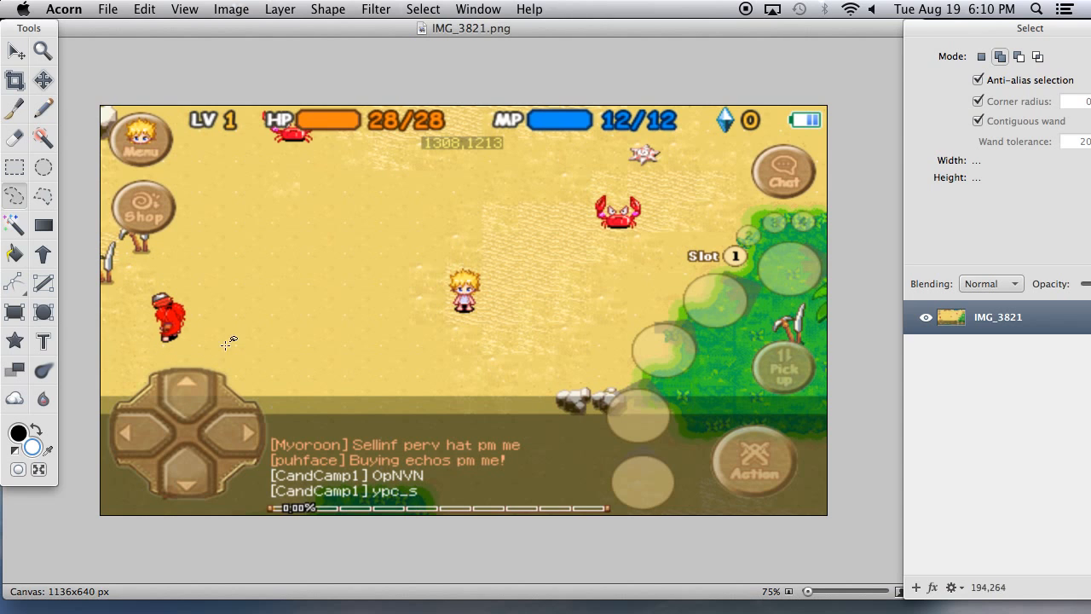
drag(185, 120, 193, 171)
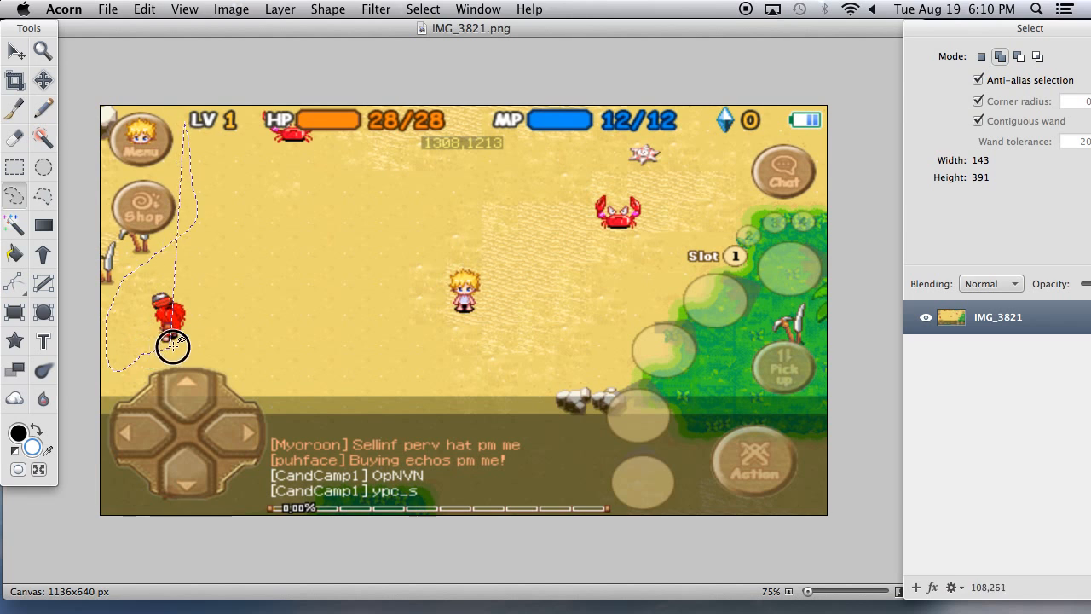
mouse_move(237, 359)
mouse_down()
mouse_move(488, 380)
mouse_move(579, 364)
mouse_move(616, 328)
mouse_move(655, 257)
mouse_move(704, 225)
mouse_move(733, 180)
mouse_move(727, 150)
mouse_move(674, 141)
mouse_up()
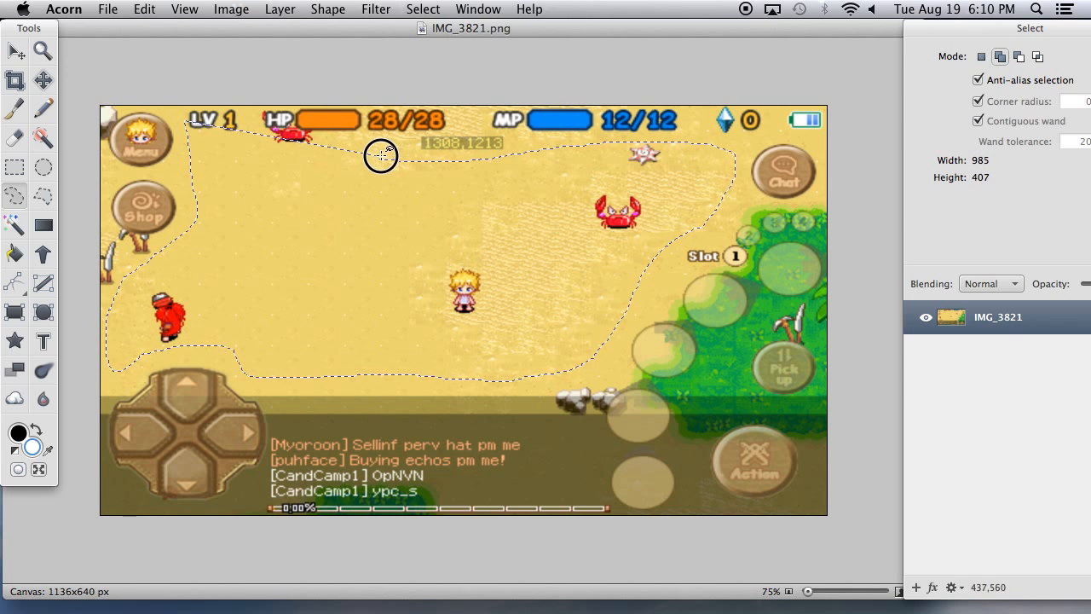
drag(415, 142, 417, 143)
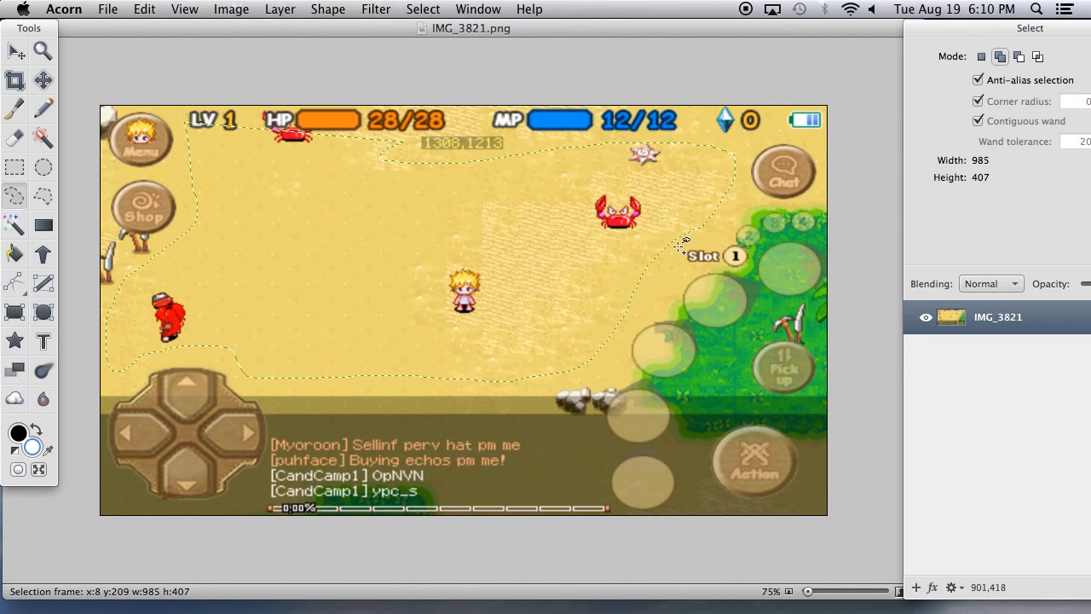
click(16, 53)
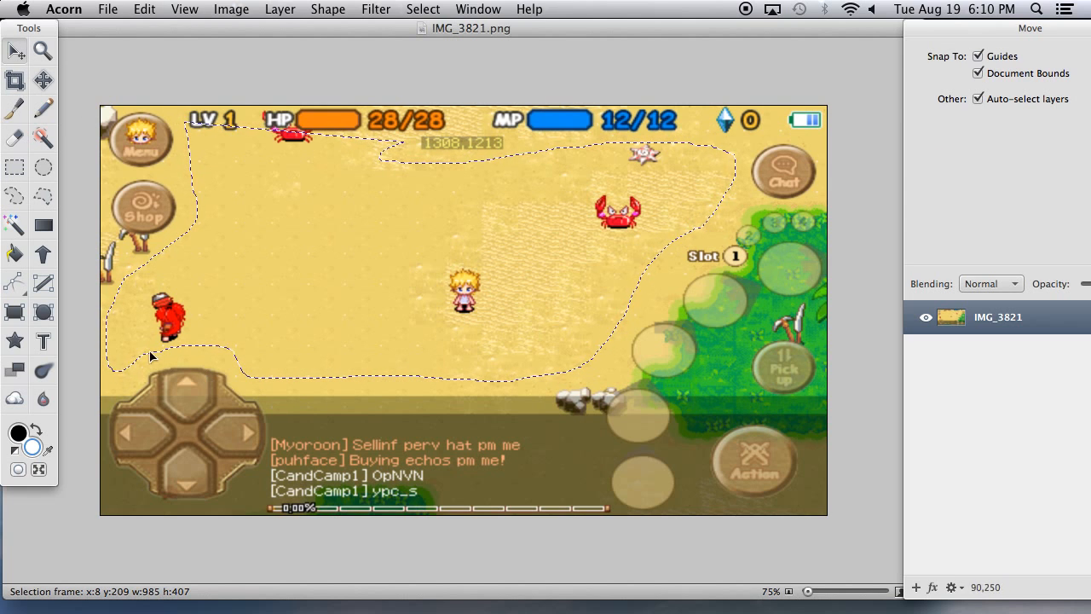
key(super+d)
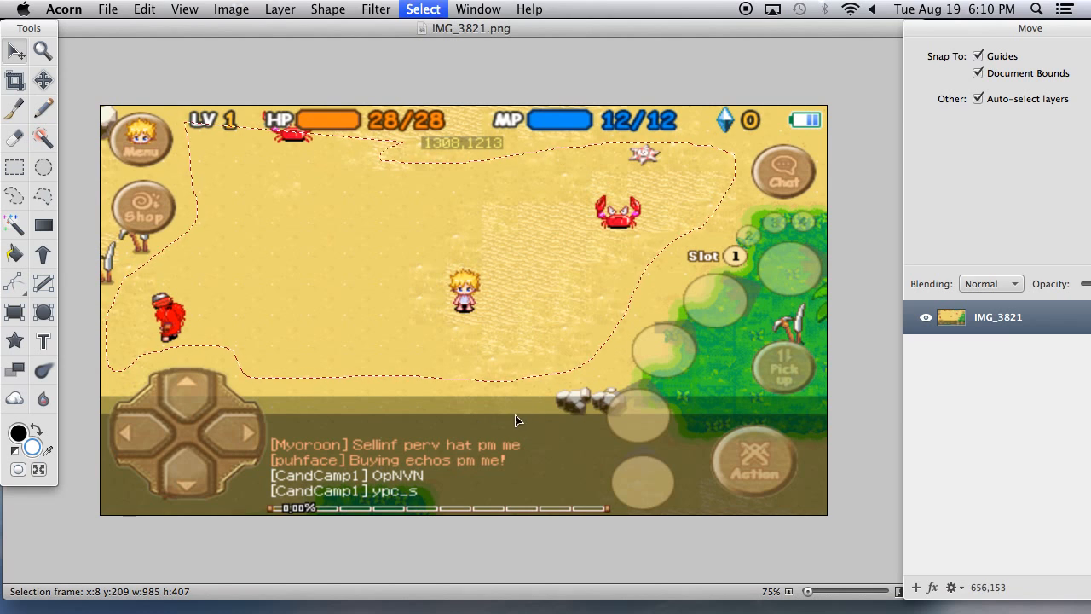
Lasso the directional pad in the image's lower-left corner, about 271 by 243 px, delete it and clear the selection.
click(15, 201)
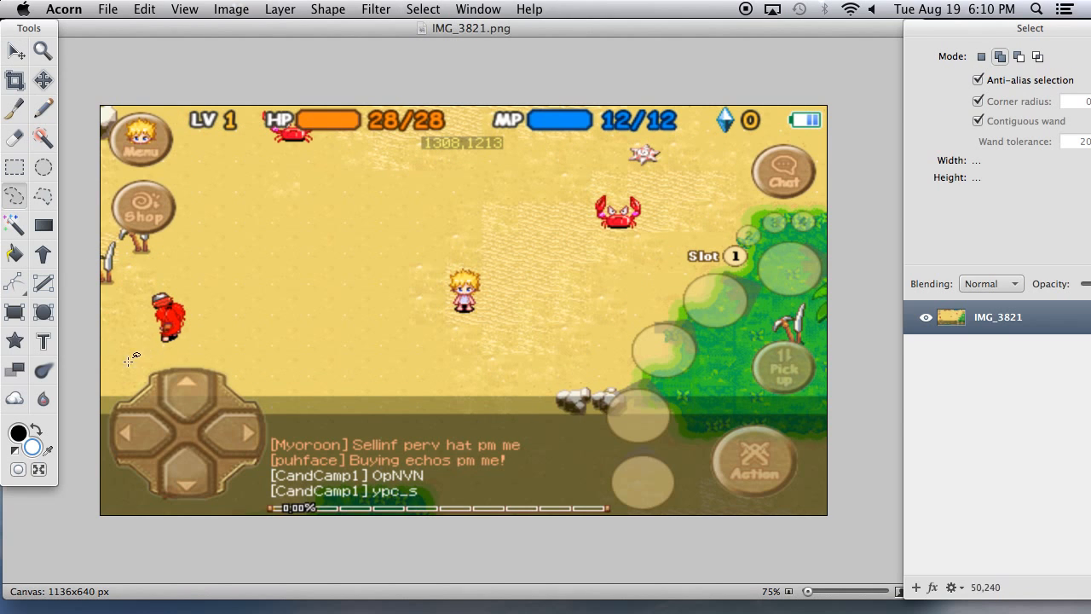
mouse_move(108, 382)
mouse_down()
mouse_move(176, 356)
mouse_move(244, 372)
mouse_move(275, 421)
mouse_move(255, 496)
mouse_move(159, 523)
mouse_move(46, 499)
mouse_move(72, 460)
mouse_up()
key(Delete)
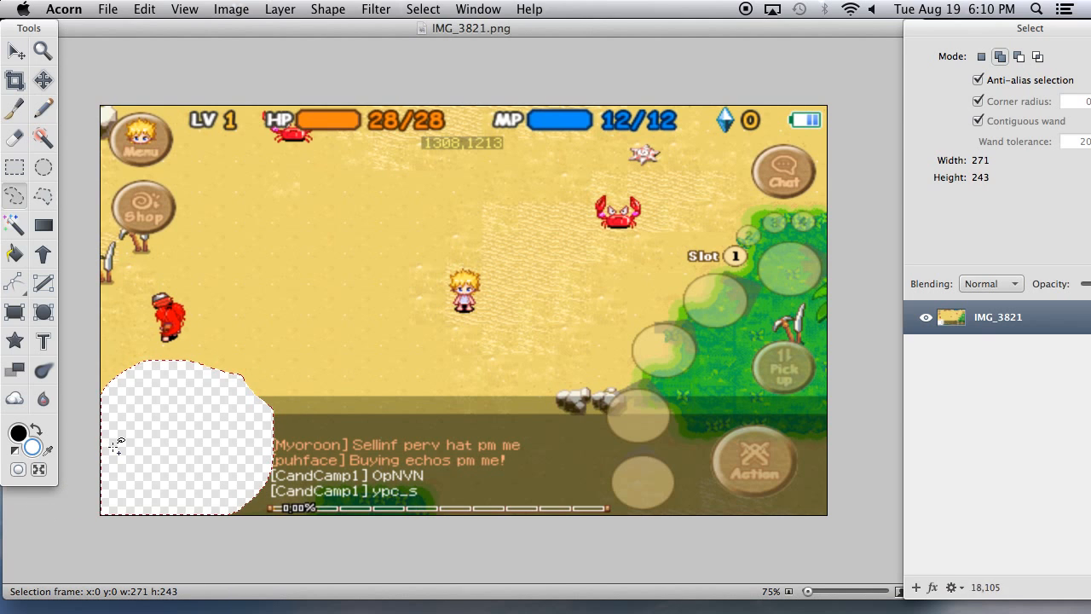
key(super+d)
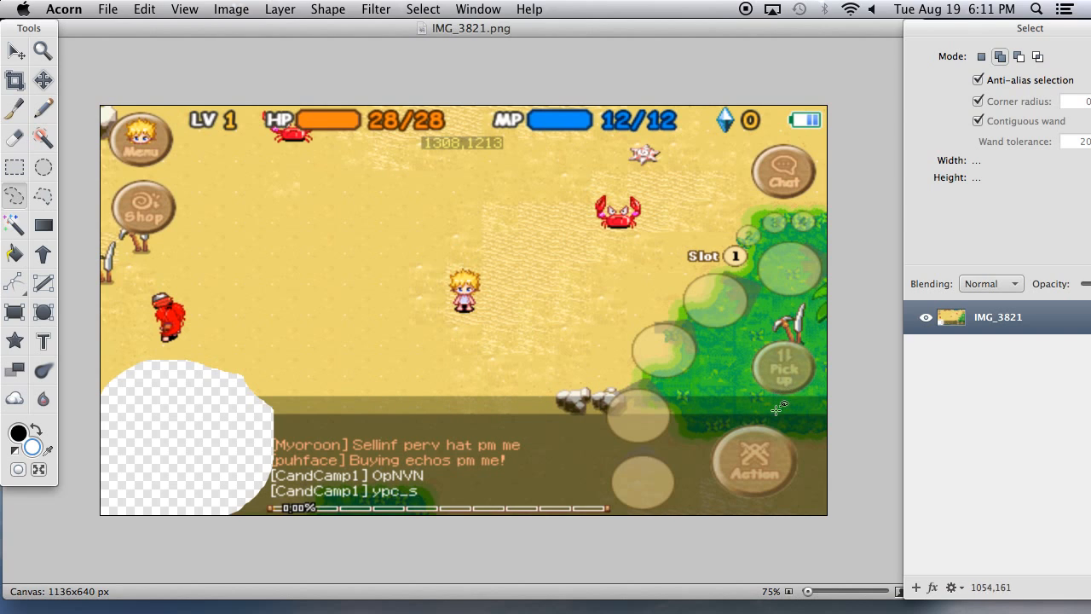
Select the chat strip across the image's full width below the sand with a rectangular selection, delete it and deselect.
click(13, 172)
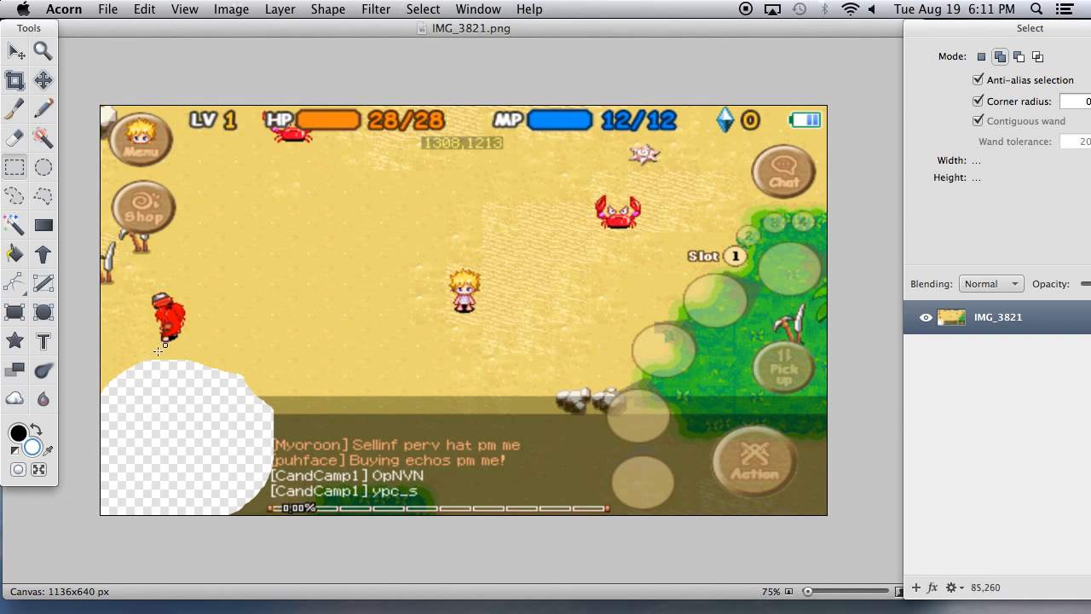
drag(98, 394, 849, 546)
key(BackSpace)
key(super+d)
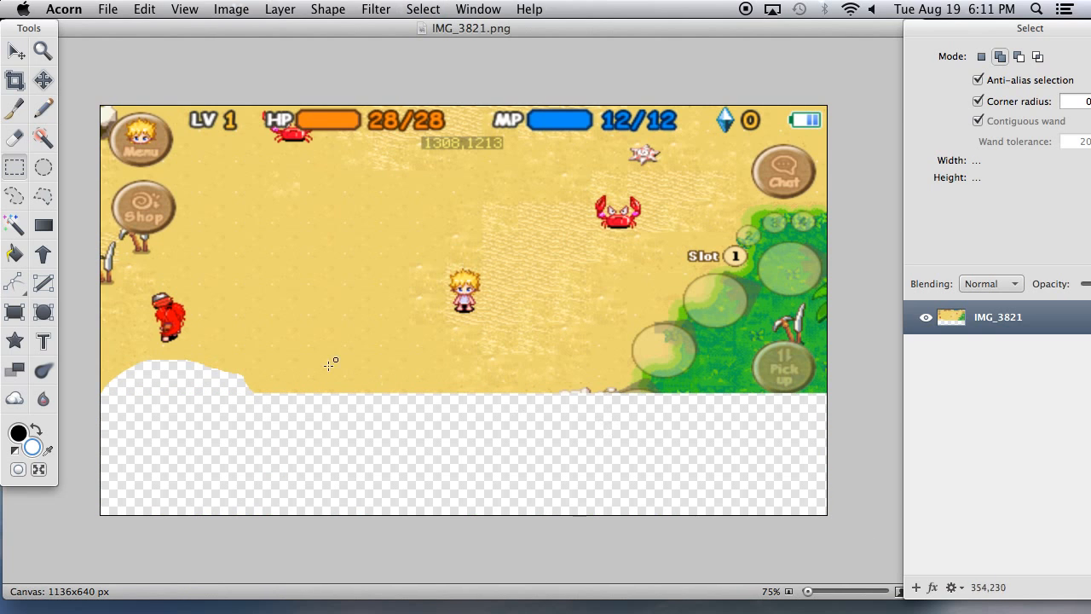
click(14, 194)
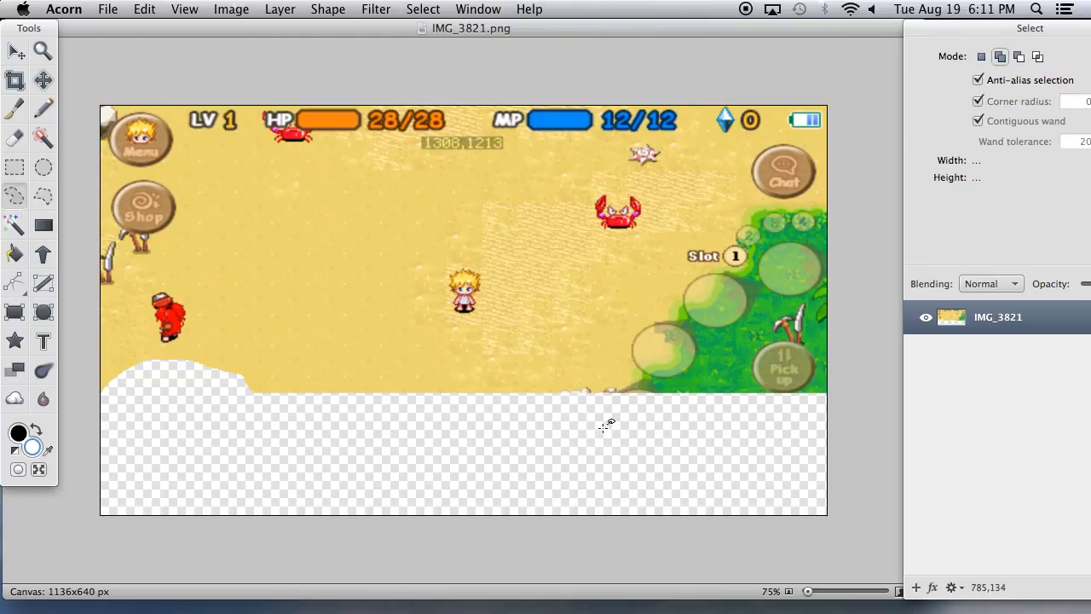
mouse_move(614, 411)
mouse_down()
mouse_move(606, 390)
mouse_move(627, 341)
mouse_up()
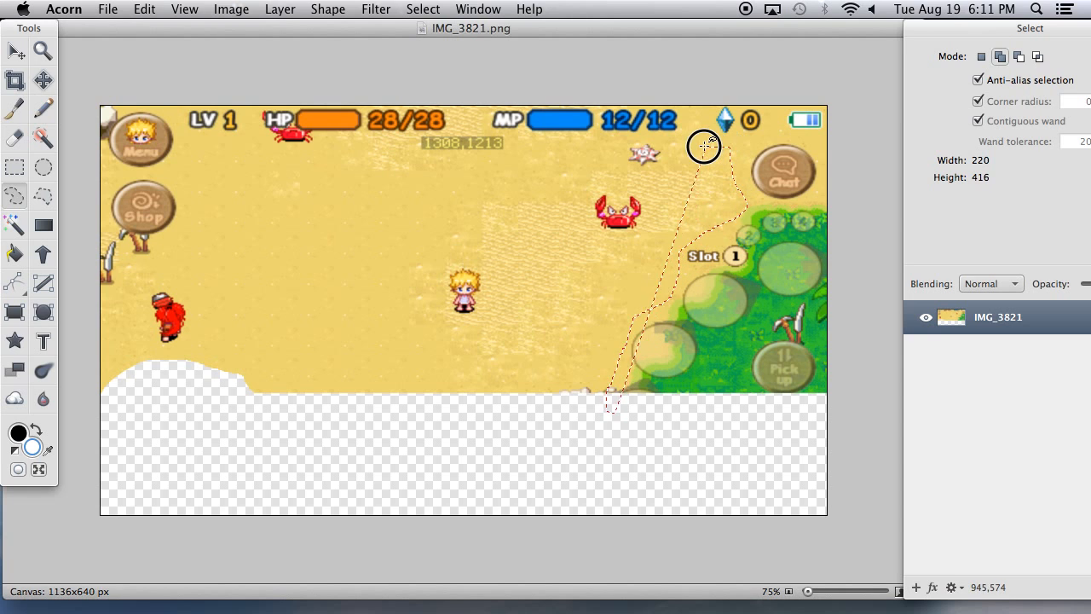
mouse_move(623, 135)
mouse_down()
mouse_move(437, 165)
mouse_move(385, 139)
mouse_move(352, 142)
mouse_move(307, 152)
mouse_move(314, 177)
mouse_move(244, 139)
mouse_move(189, 142)
mouse_move(177, 244)
mouse_move(89, 270)
mouse_move(75, 406)
mouse_move(111, 440)
mouse_move(187, 465)
mouse_move(470, 493)
mouse_move(714, 478)
mouse_move(797, 444)
mouse_move(853, 345)
mouse_up()
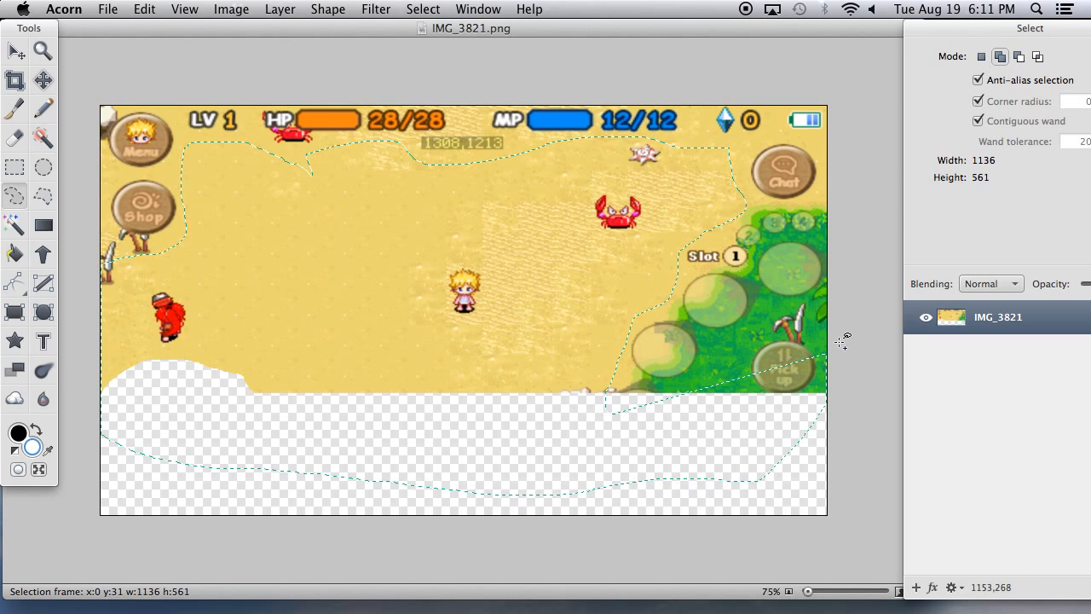
click(635, 417)
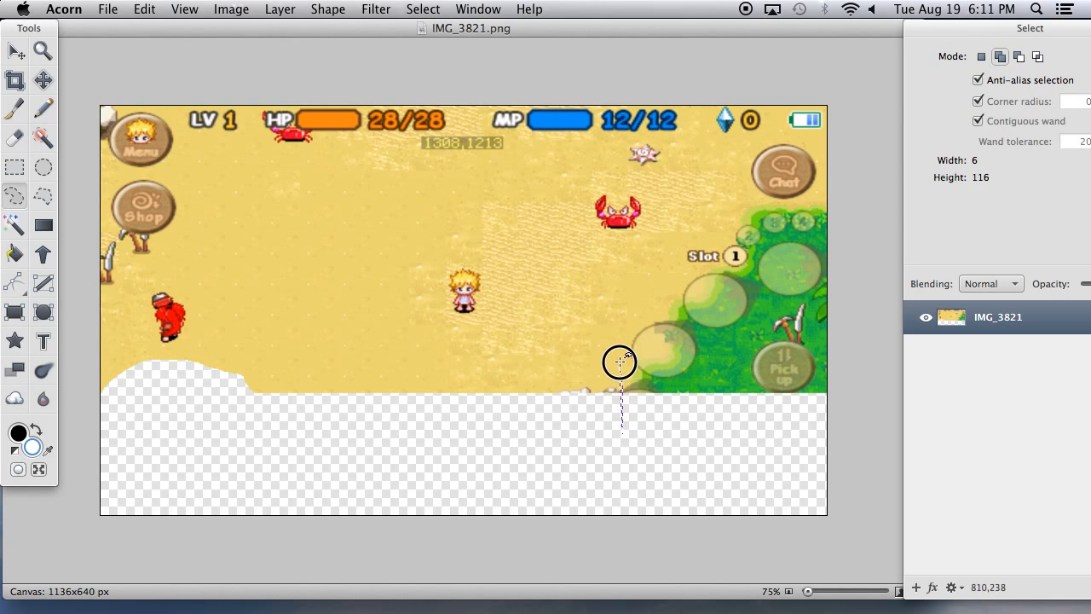
Lasso and delete the interface and greenery surrounding the sand, including the leftover piece in the image's upper-left corner.
mouse_move(710, 224)
mouse_down()
mouse_move(730, 165)
mouse_move(655, 148)
mouse_move(534, 163)
mouse_move(407, 159)
mouse_move(353, 141)
mouse_move(195, 146)
mouse_move(191, 199)
mouse_move(161, 250)
mouse_move(77, 318)
mouse_move(74, 166)
mouse_move(190, 88)
mouse_move(571, 59)
mouse_move(867, 78)
mouse_move(865, 363)
mouse_move(792, 500)
mouse_move(804, 494)
mouse_up()
key(BackSpace)
click(804, 494)
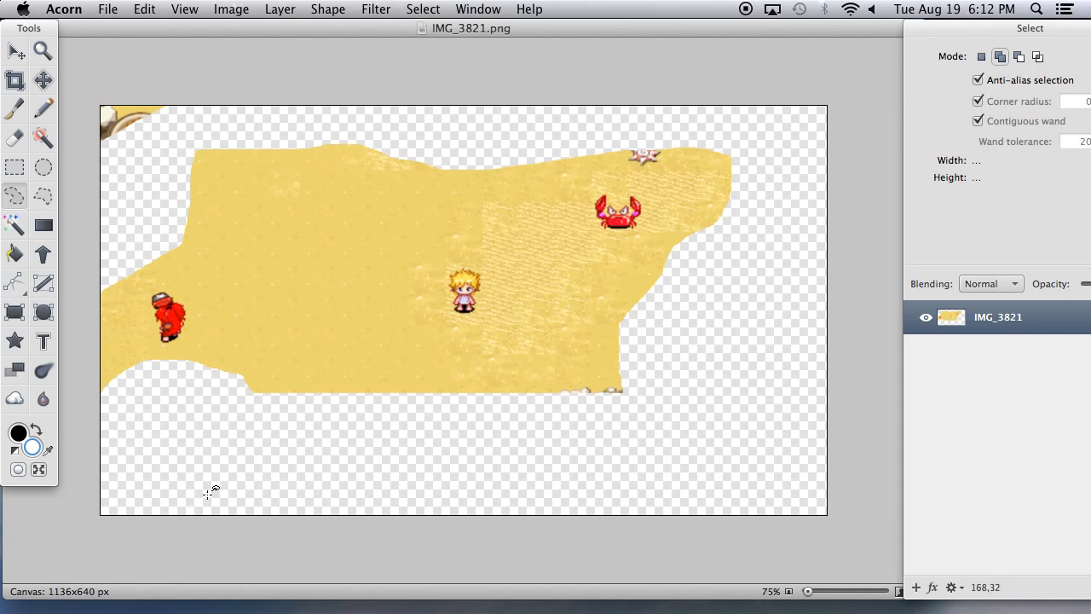
mouse_move(117, 168)
mouse_down()
mouse_move(114, 41)
mouse_move(188, 90)
mouse_move(198, 119)
mouse_up()
key(BackSpace)
click(229, 104)
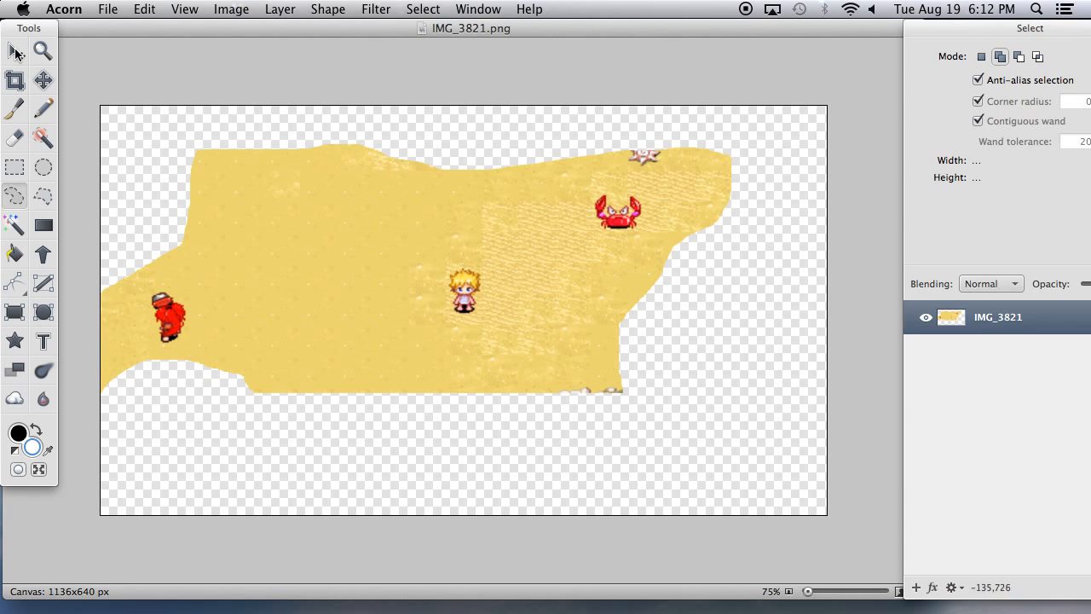
Move the sand image toward the canvas centre, and lasso and delete the red character's area, about 261 by 249 px.
click(16, 51)
drag(372, 267, 450, 292)
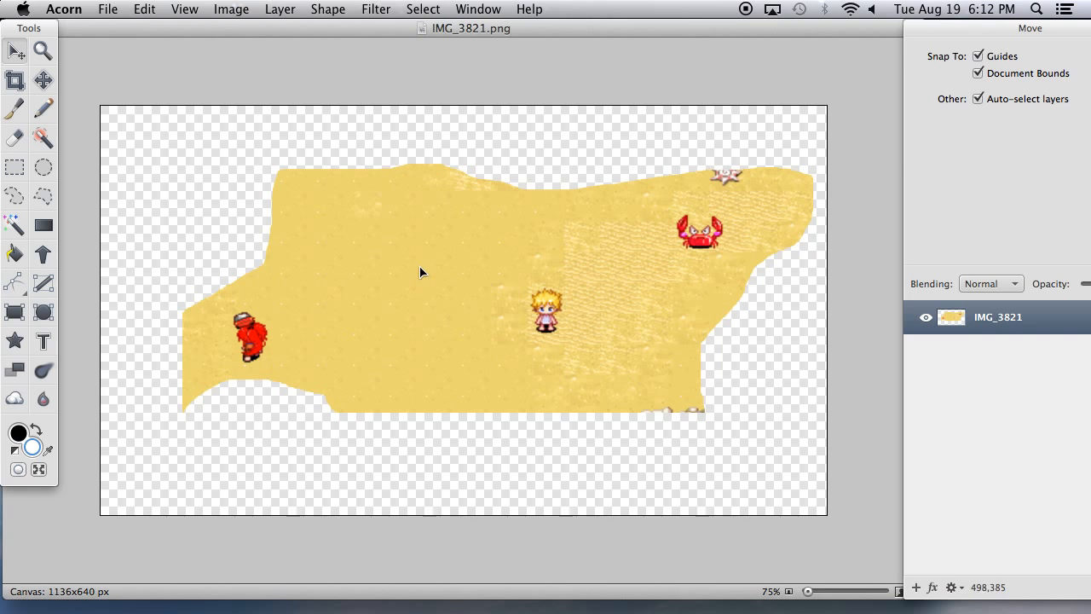
click(14, 196)
mouse_move(221, 260)
mouse_down()
mouse_move(276, 319)
mouse_move(263, 406)
mouse_move(195, 424)
mouse_move(112, 334)
mouse_move(185, 268)
mouse_move(236, 269)
mouse_up()
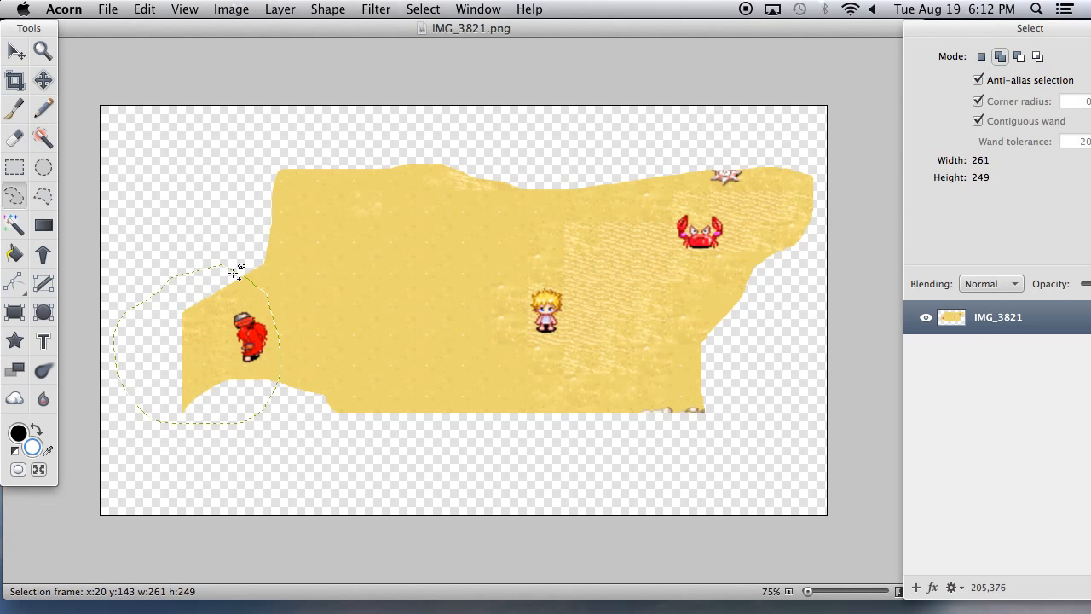
key(BackSpace)
click(305, 269)
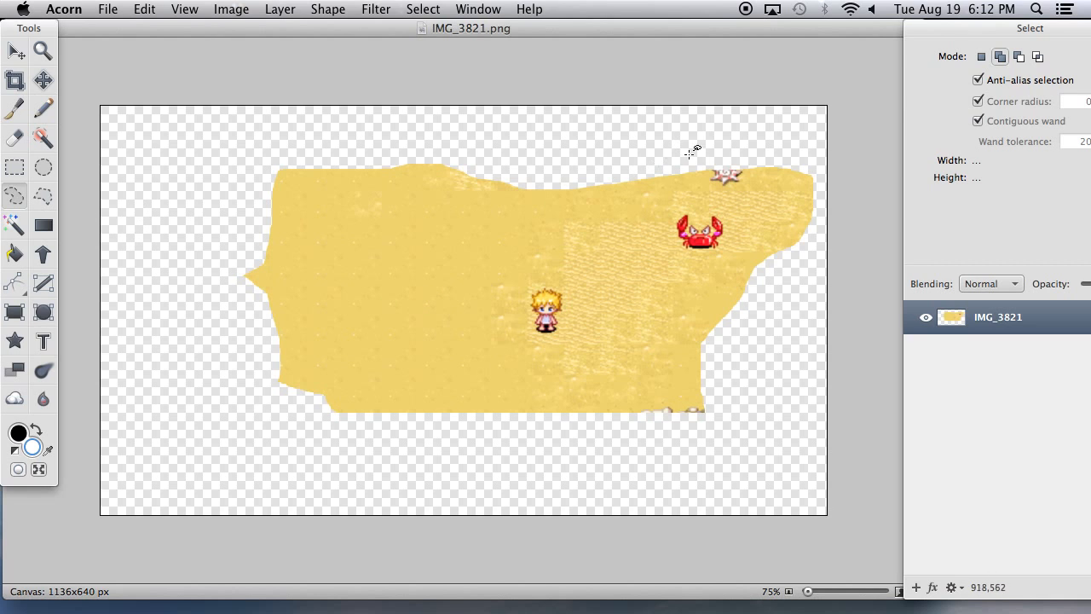
Lasso and delete the crab and starfish area, about 244 by 276 px, and shift the remaining sand image slightly left.
mouse_move(706, 154)
mouse_down()
mouse_move(671, 232)
mouse_move(711, 273)
mouse_move(751, 293)
mouse_move(825, 259)
mouse_move(836, 181)
mouse_move(810, 119)
mouse_move(741, 124)
mouse_up()
key(Delete)
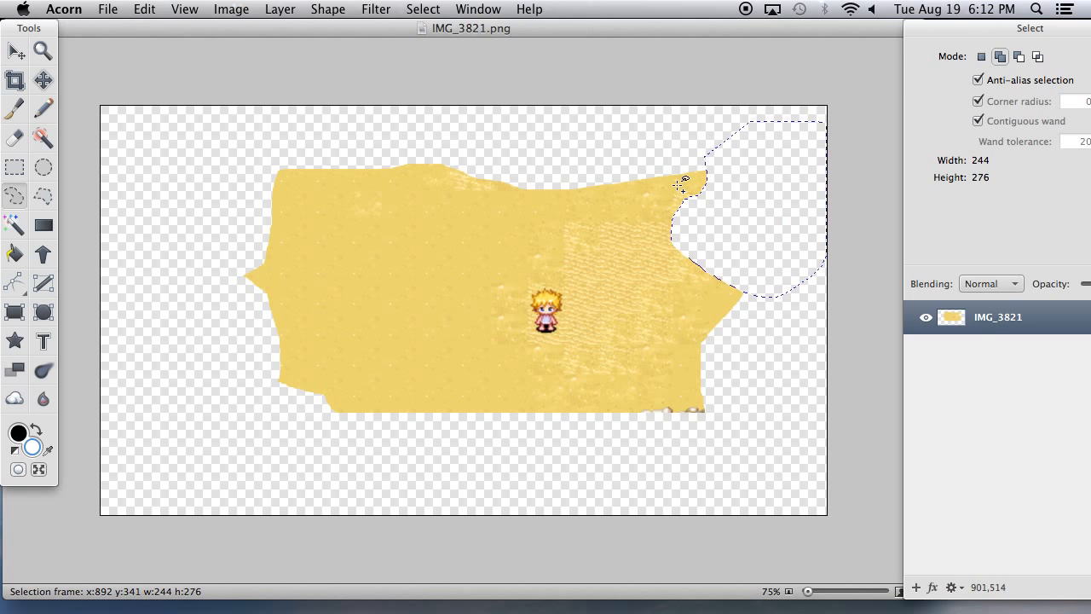
key(super+d)
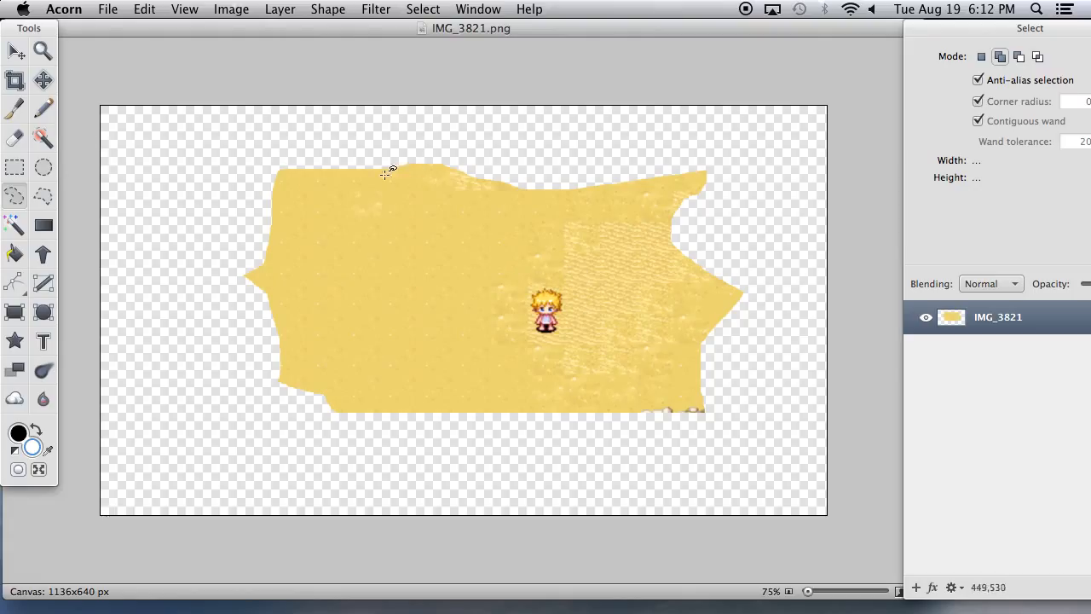
click(17, 51)
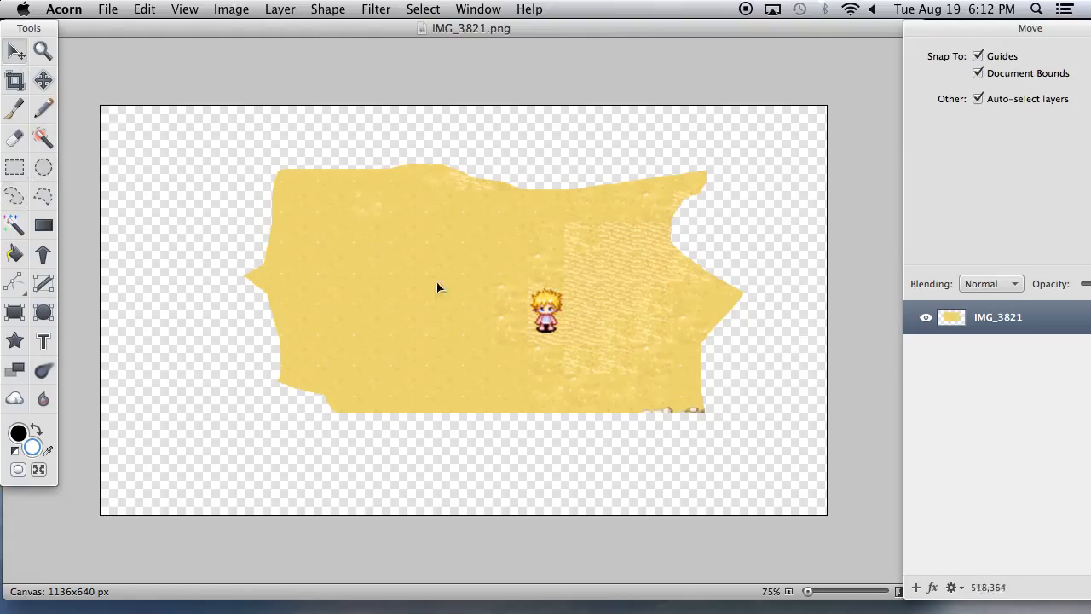
drag(448, 289, 428, 284)
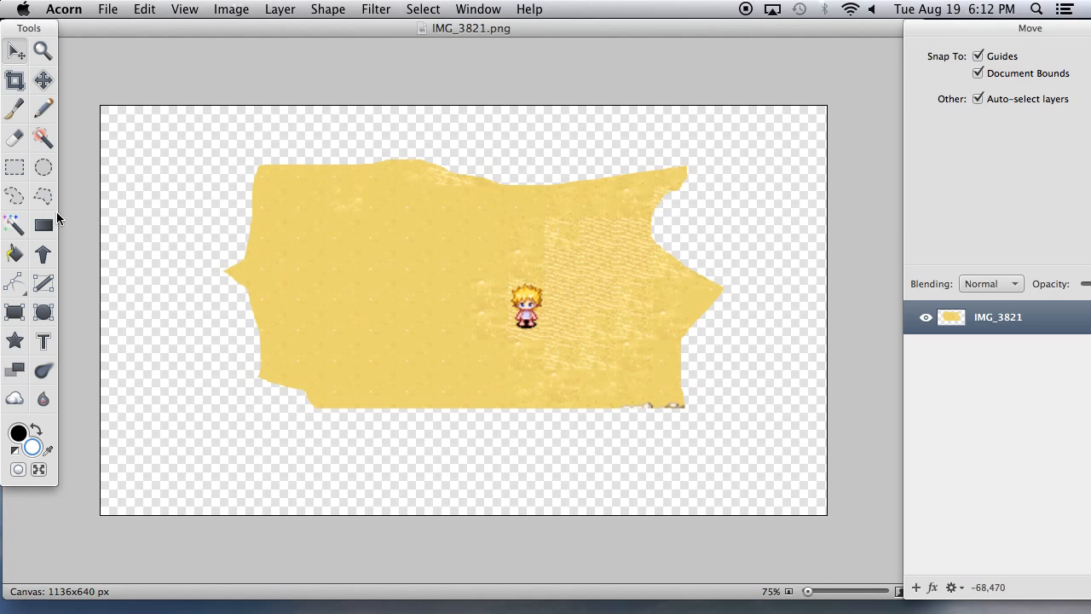
Try copying the sand left of the blond character, about 417 by 489 px, onto a new layer and moving it aside.
click(15, 168)
drag(201, 138, 468, 449)
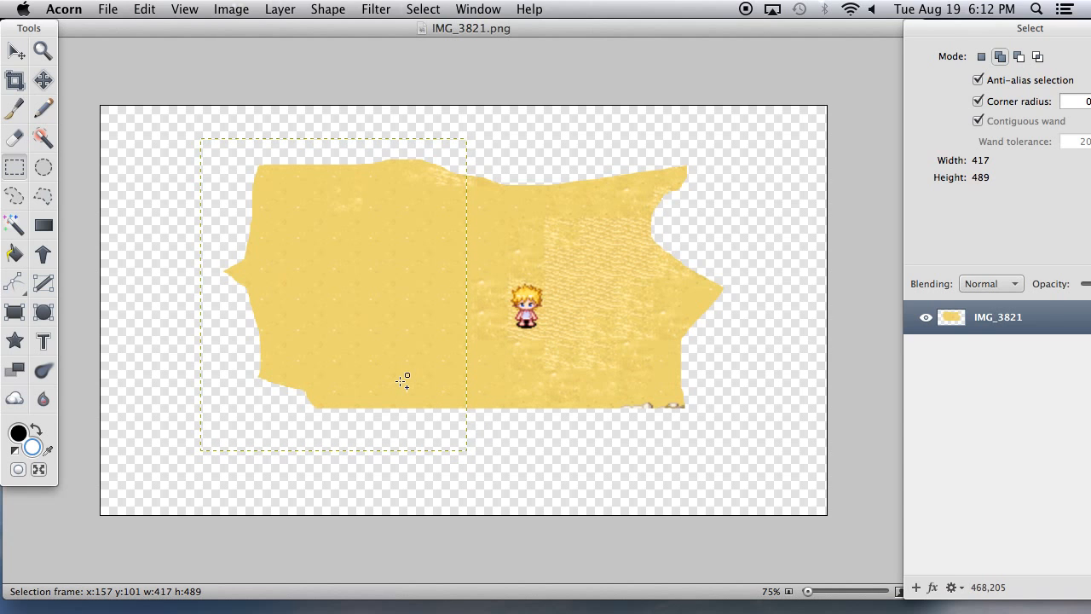
key(super+v)
click(16, 52)
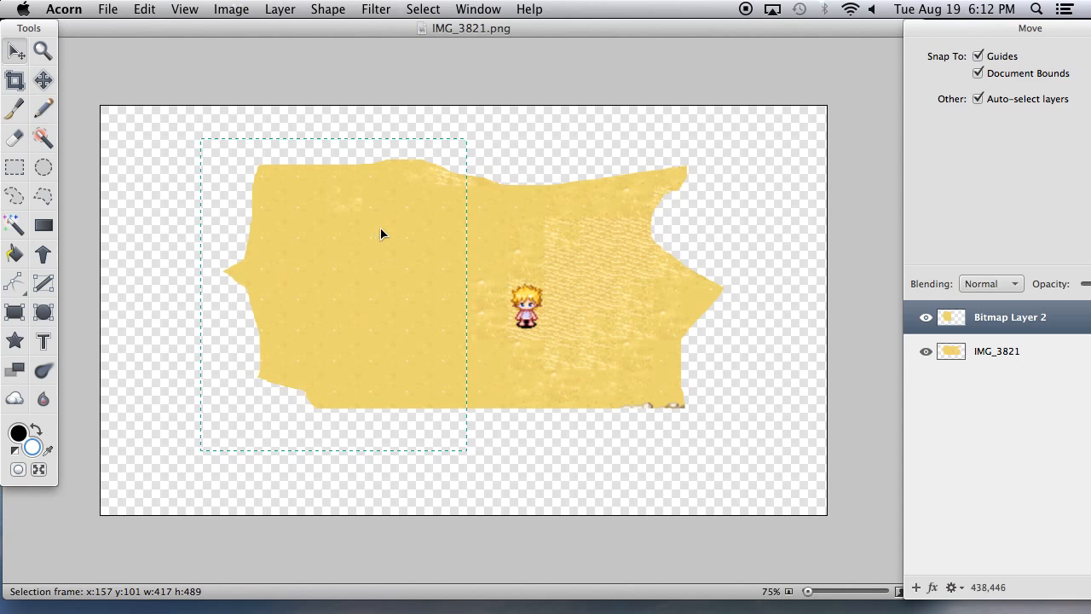
key(super+d)
click(428, 6)
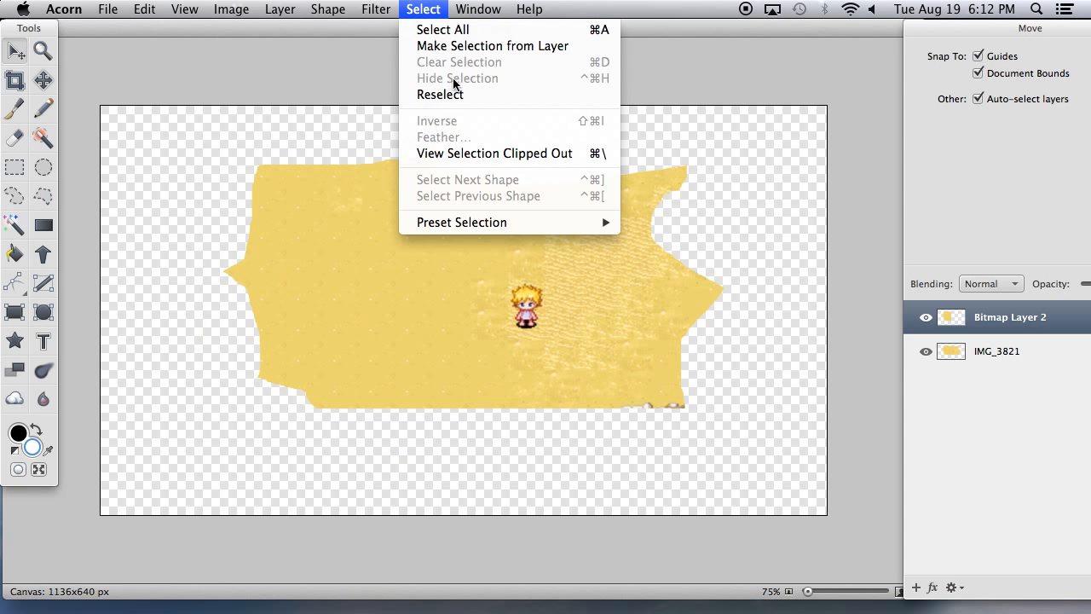
click(441, 7)
drag(370, 279, 248, 314)
key(Delete)
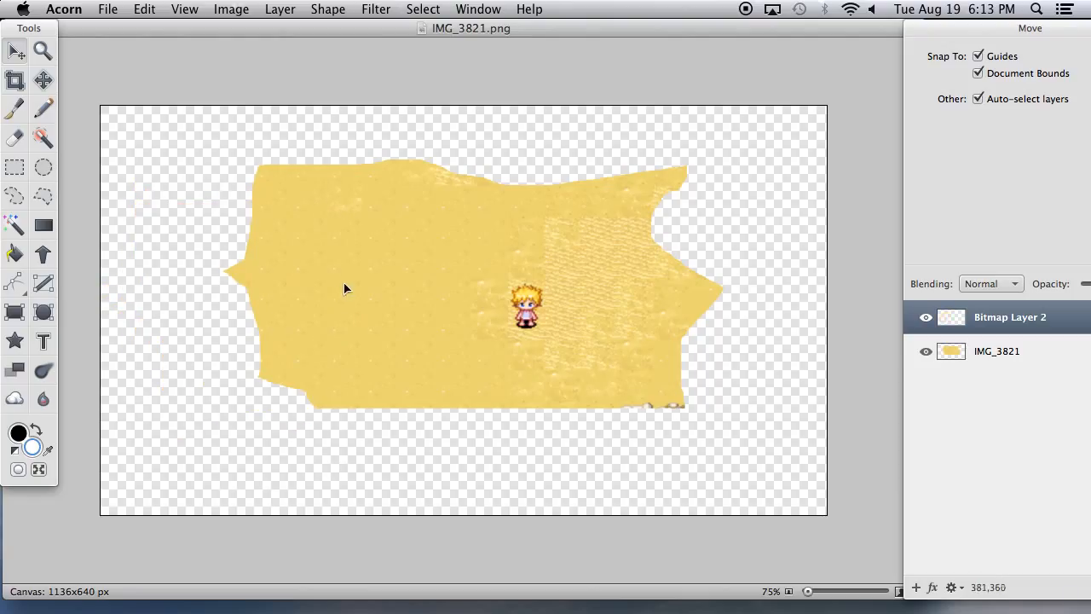
Copy a sand block about 361 by 353 px from IMG_3821 onto a new layer and move it to the canvas's lower-left area.
click(345, 283)
click(15, 168)
drag(238, 218, 467, 443)
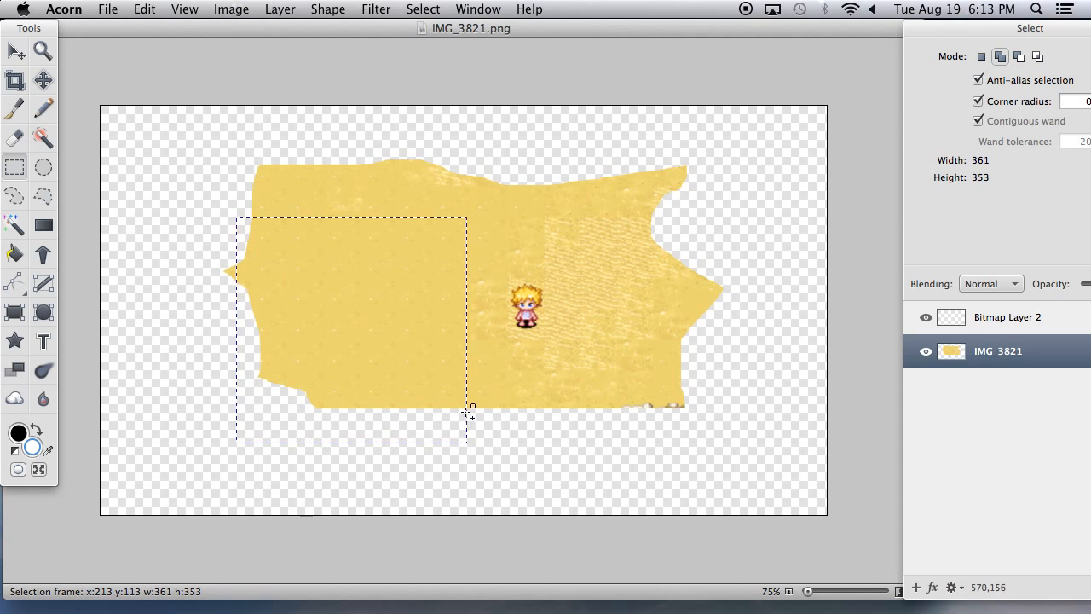
key(super+c)
click(470, 389)
key(super+v)
click(16, 52)
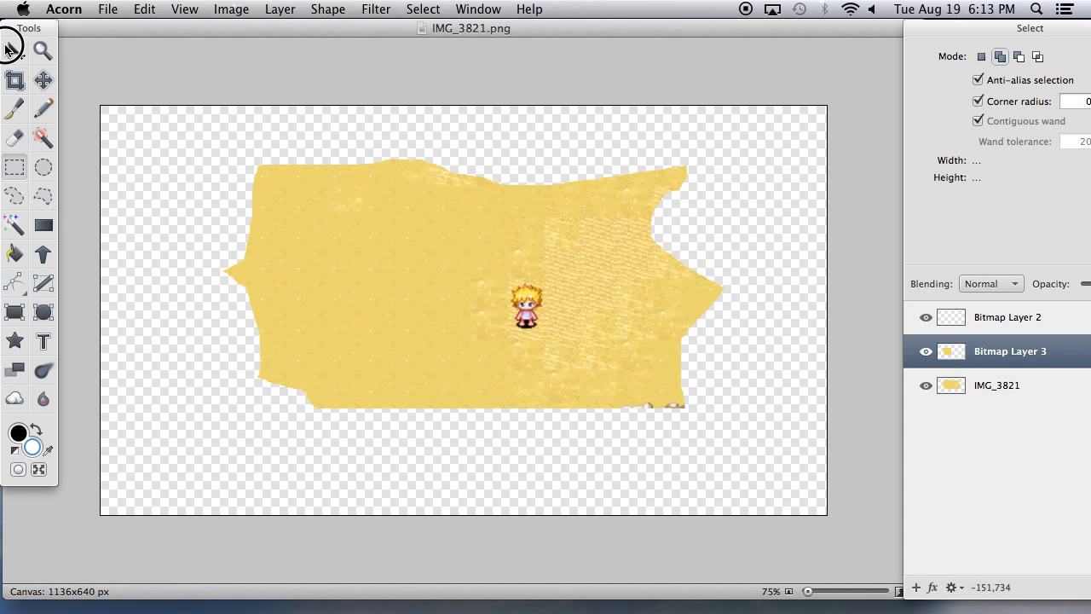
drag(423, 371, 317, 494)
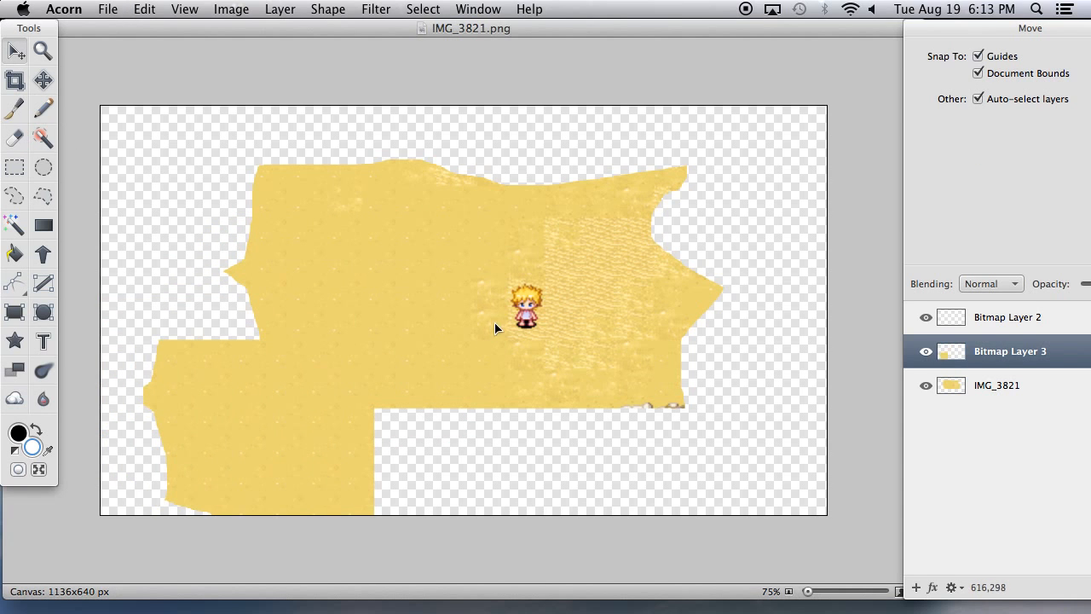
Move IMG_3821 to the canvas's upper-right corner, and duplicate Bitmap Layer 3 with the copy extending the patch to its right.
drag(494, 331, 557, 295)
drag(258, 446, 264, 324)
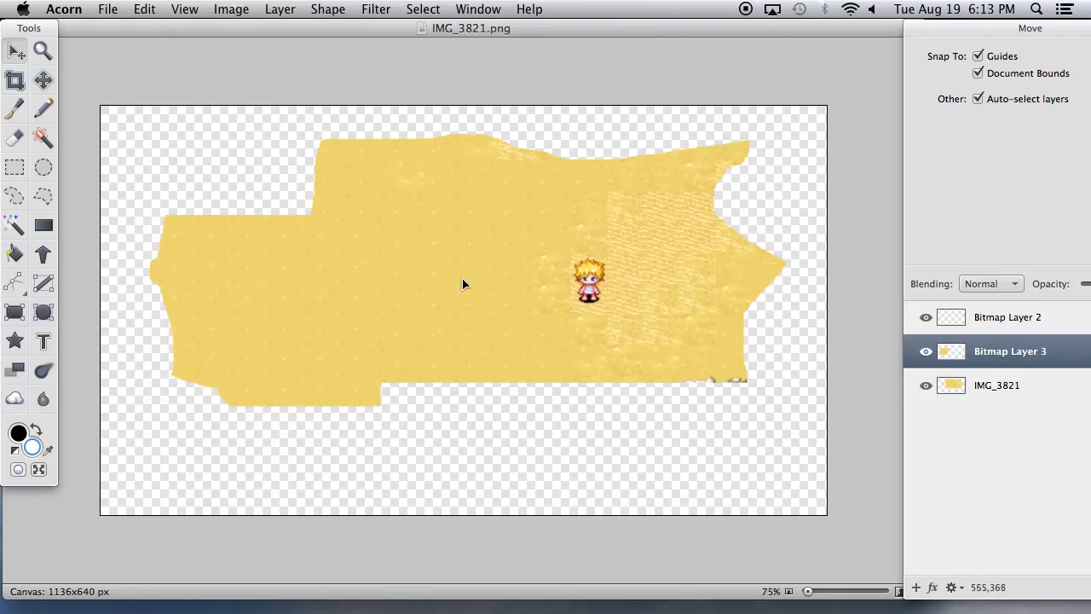
drag(460, 285, 726, 192)
drag(325, 298, 461, 299)
key(cmd+d)
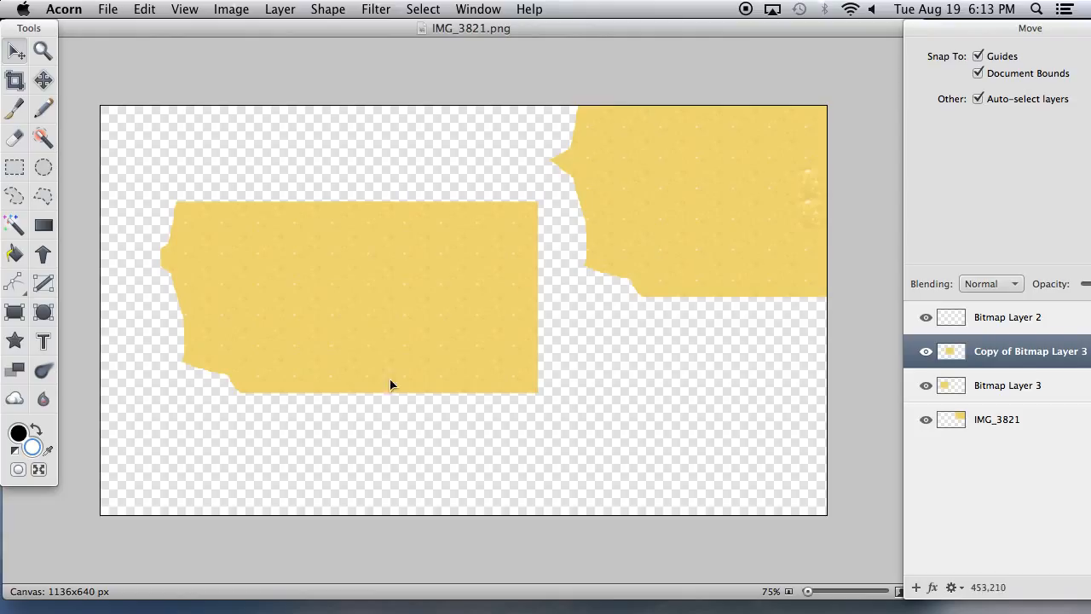
Merge Copy of Bitmap Layer 3 down into Bitmap Layer 3.
click(255, 311)
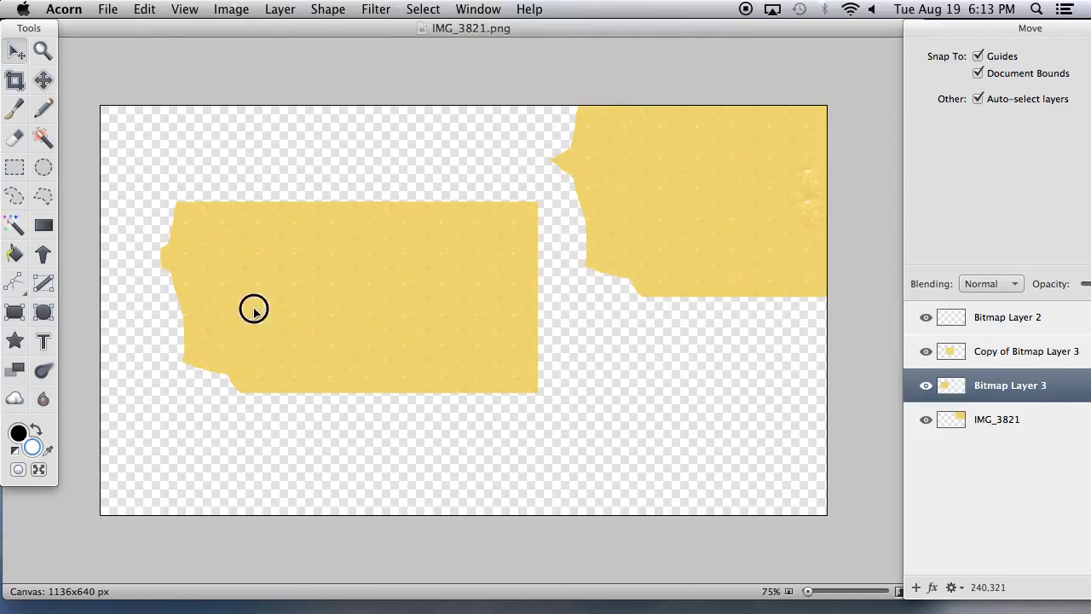
click(439, 311)
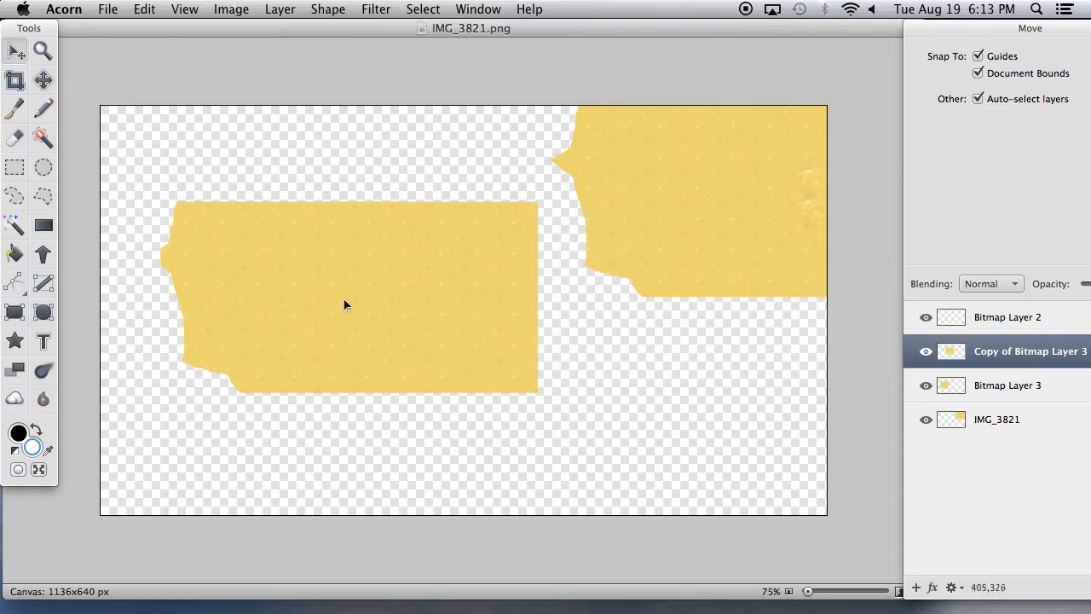
click(270, 287)
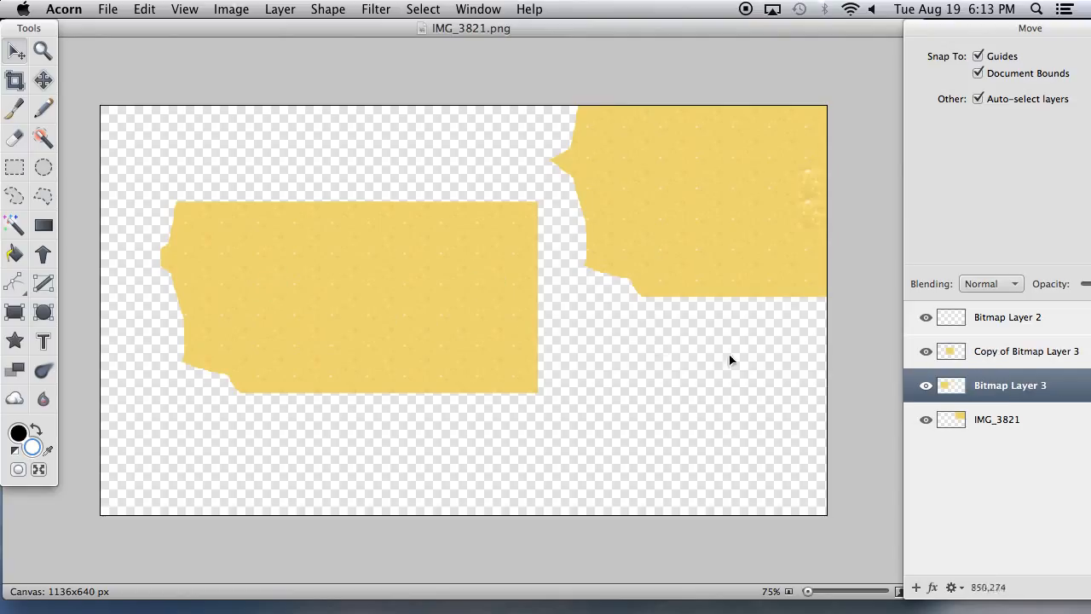
click(1016, 351)
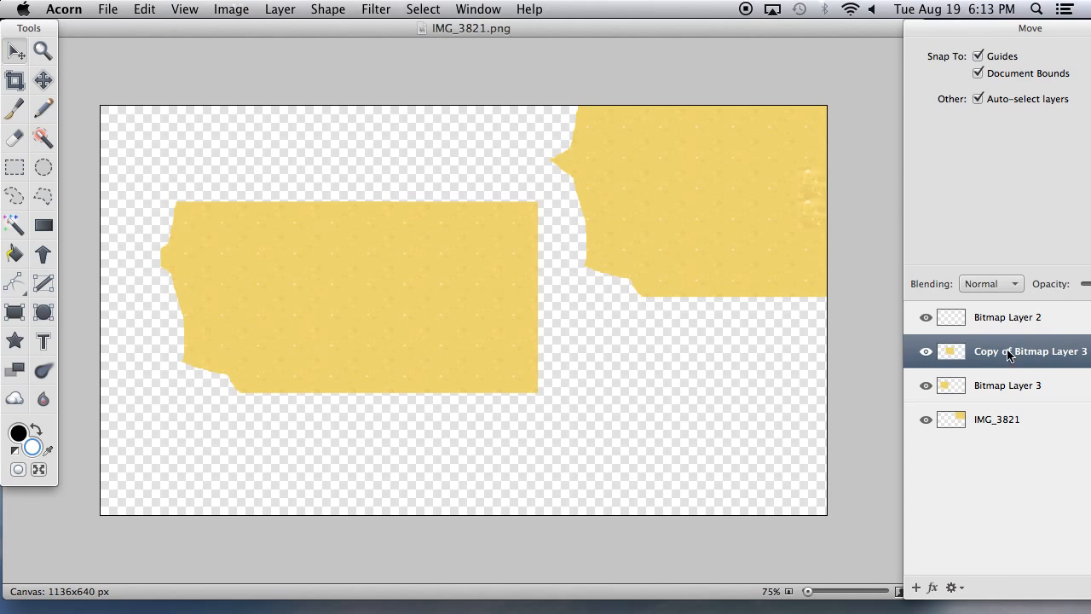
click(244, 9)
mouse_move(277, 7)
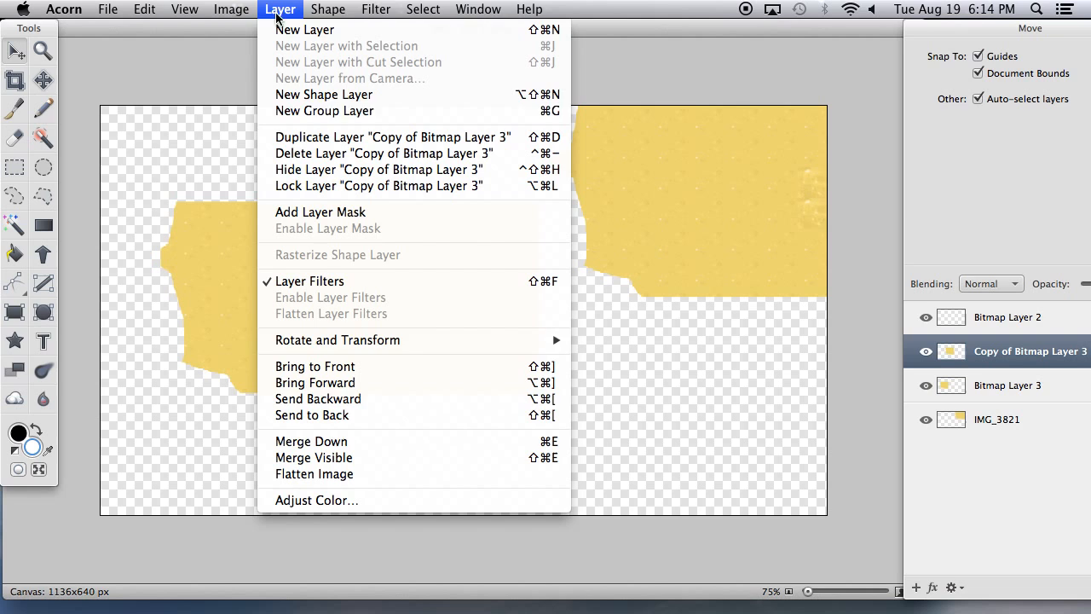
click(280, 7)
key(super+e)
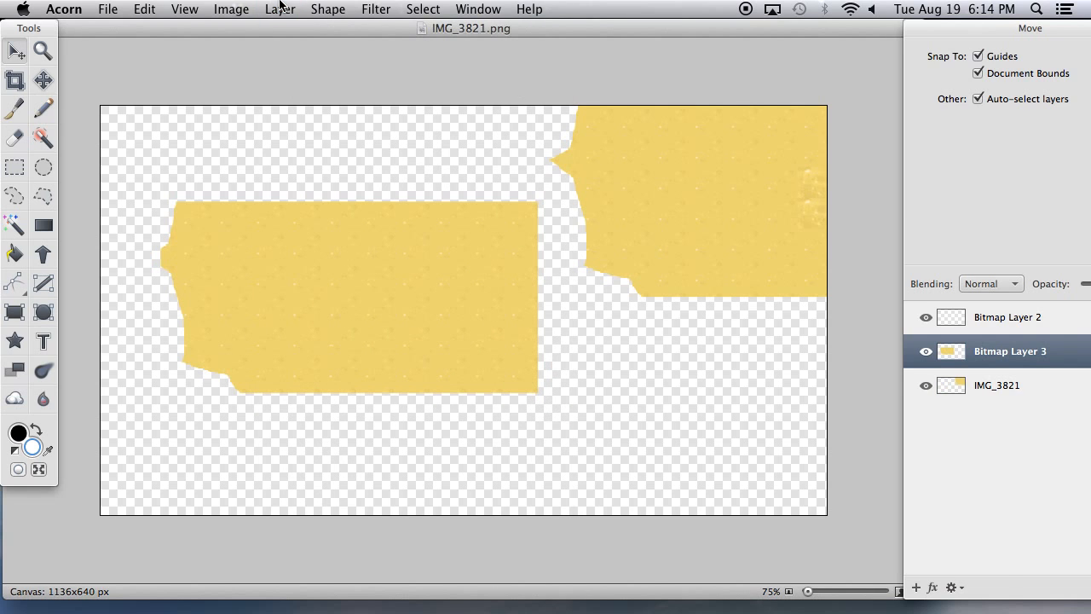
Duplicate the merged Bitmap Layer 3 and shift the copy right to extend the sand strip to the canvas's right edge.
drag(403, 315, 404, 358)
key(super+z)
key(super+d)
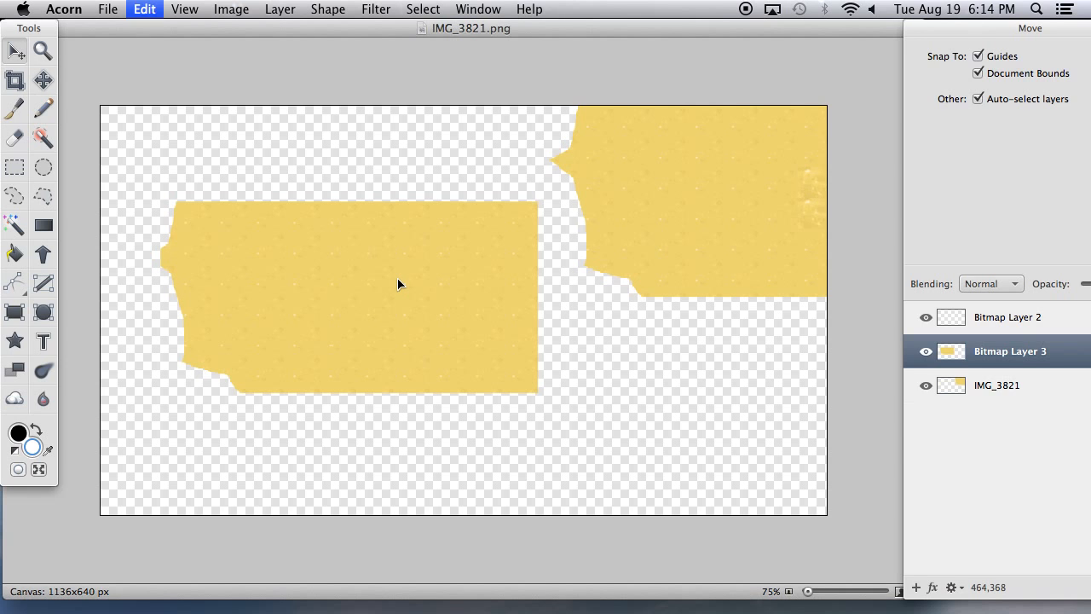
drag(355, 282, 642, 304)
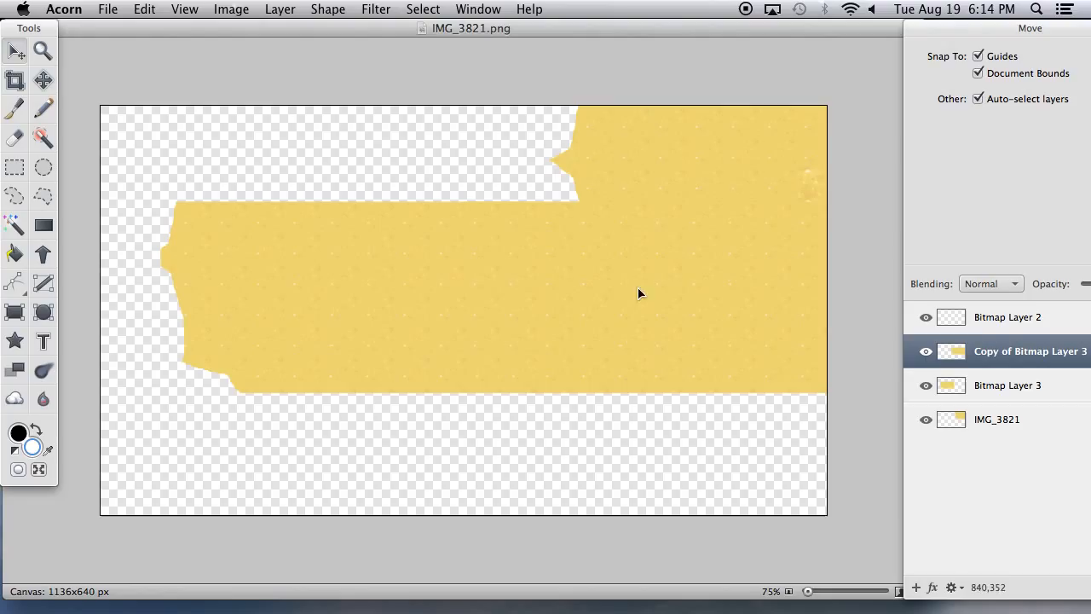
click(310, 275)
key(Delete)
drag(453, 309, 311, 367)
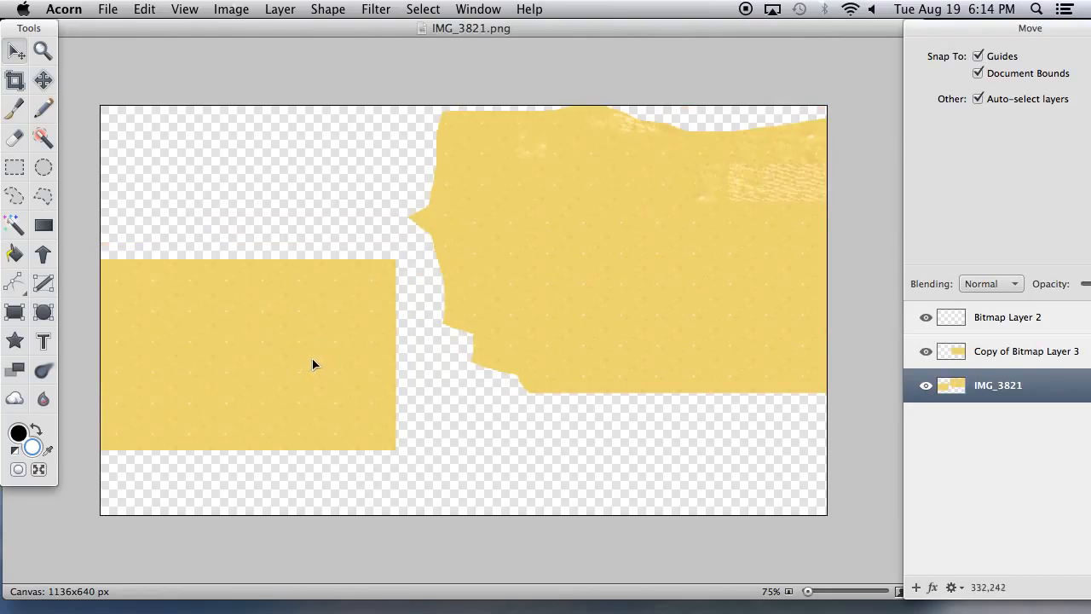
key(cmd+z)
key(cmd+z)
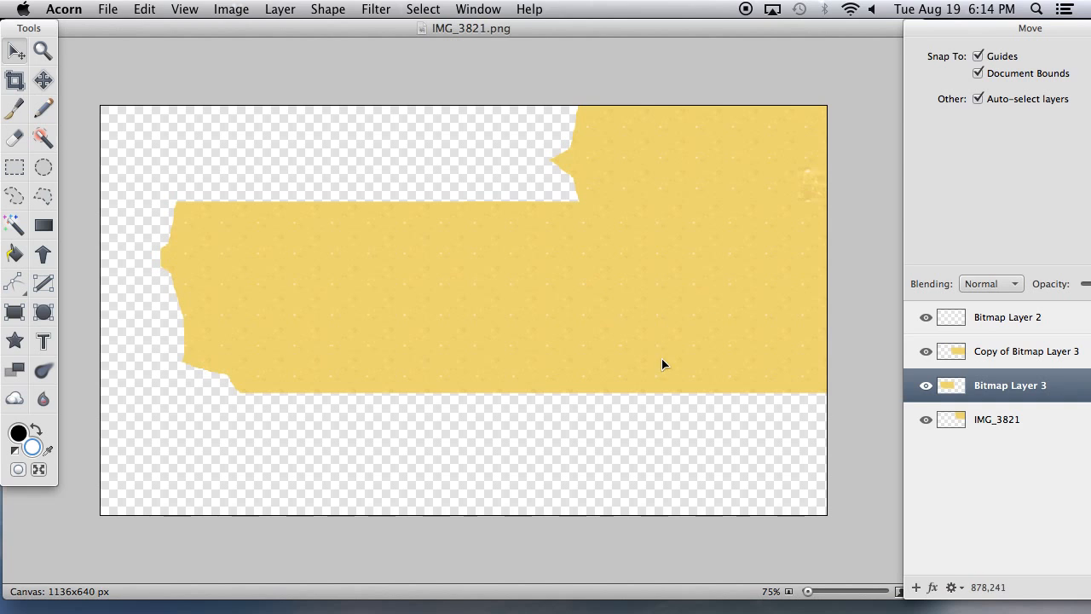
Merge the shifted copy down into Bitmap Layer 3, and reposition IMG_3821 to the lower-right corner and the wide strip slightly up and left.
click(662, 359)
key(Delete)
drag(391, 288, 340, 316)
key(super+z)
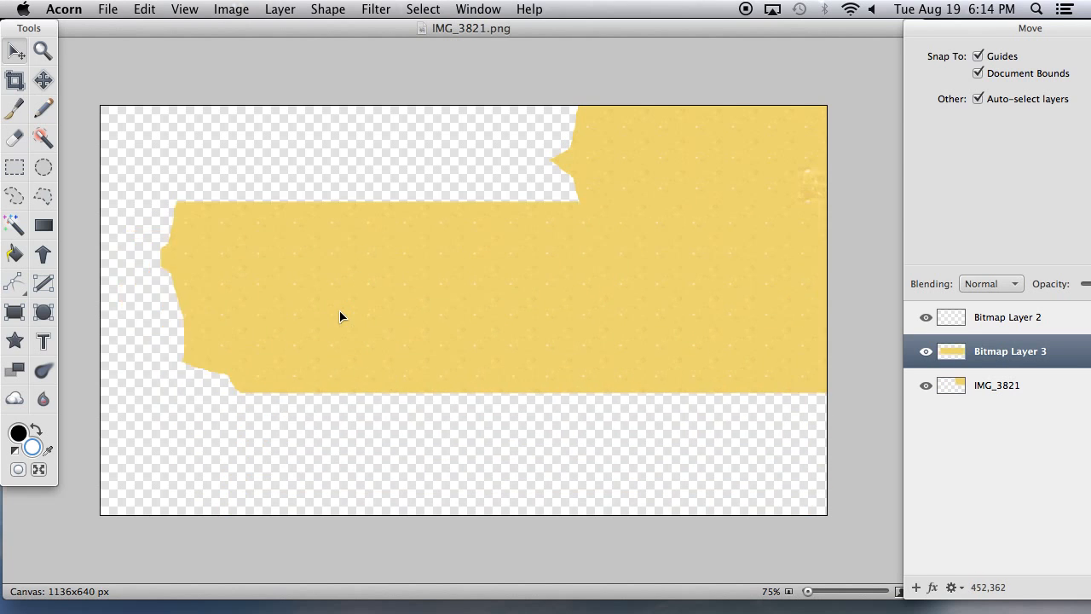
drag(671, 198, 707, 524)
drag(584, 294, 538, 269)
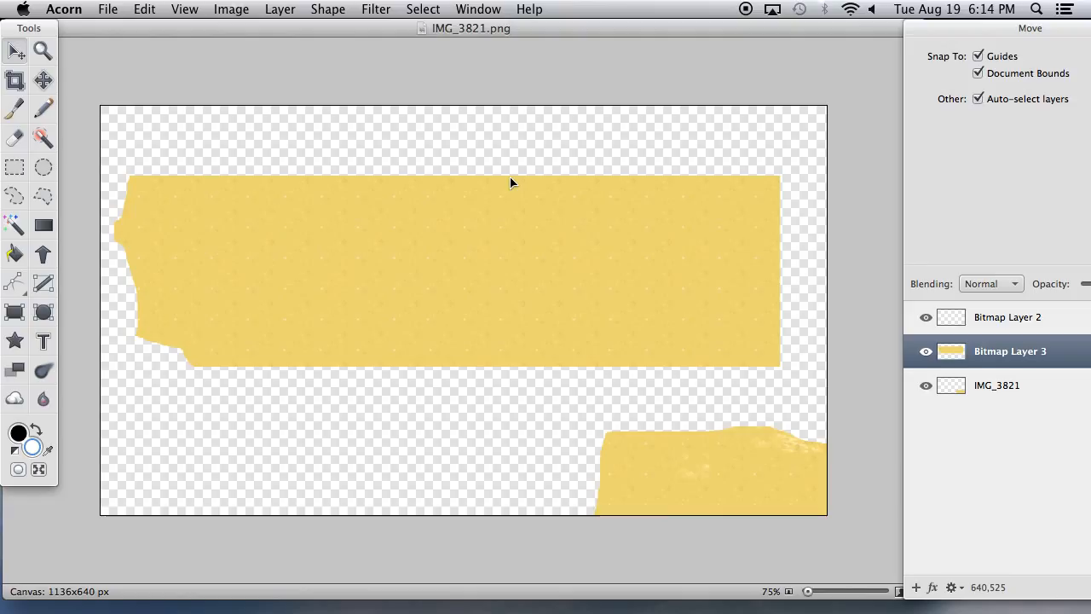
Duplicate the wide sand strip, align the copy's pattern directly below it, and merge the copy down into Bitmap Layer 3.
click(487, 264)
key(super+d)
drag(487, 264, 509, 434)
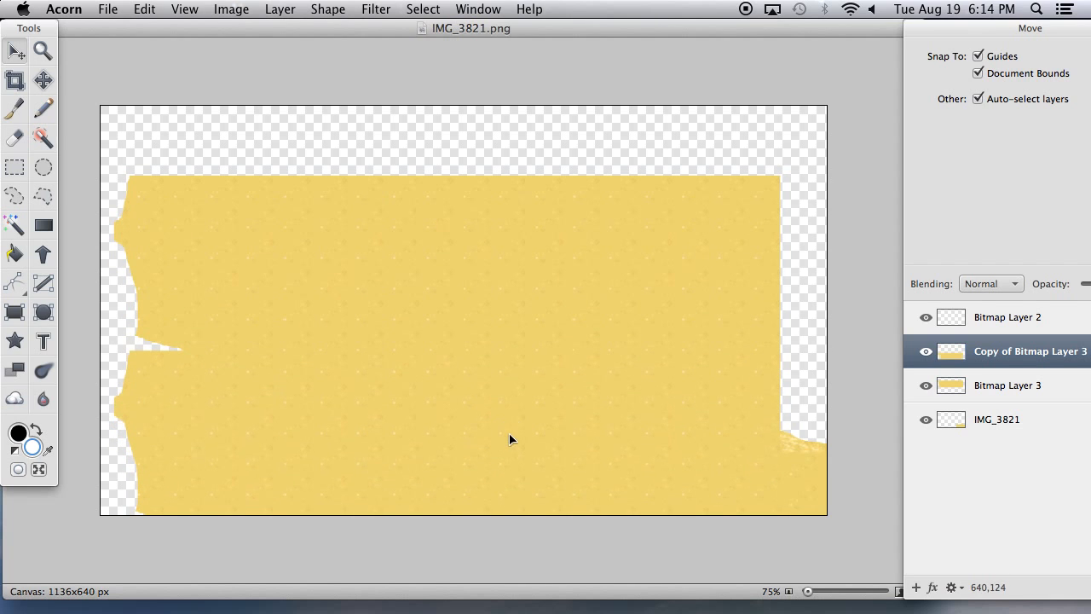
mouse_move(525, 416)
mouse_down()
mouse_move(526, 446)
mouse_move(528, 394)
mouse_move(528, 406)
mouse_up()
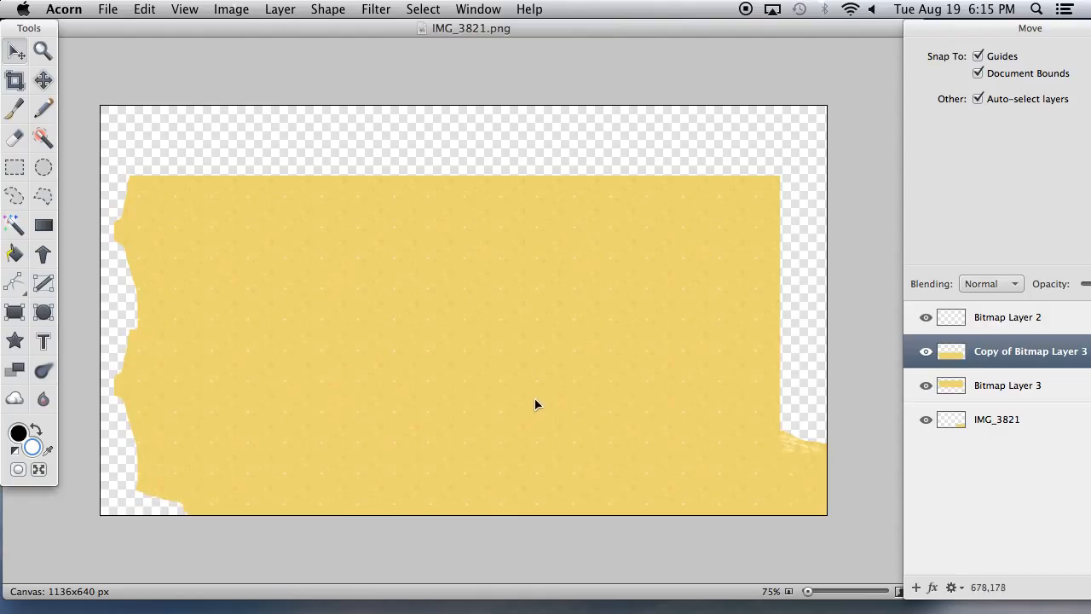
click(514, 254)
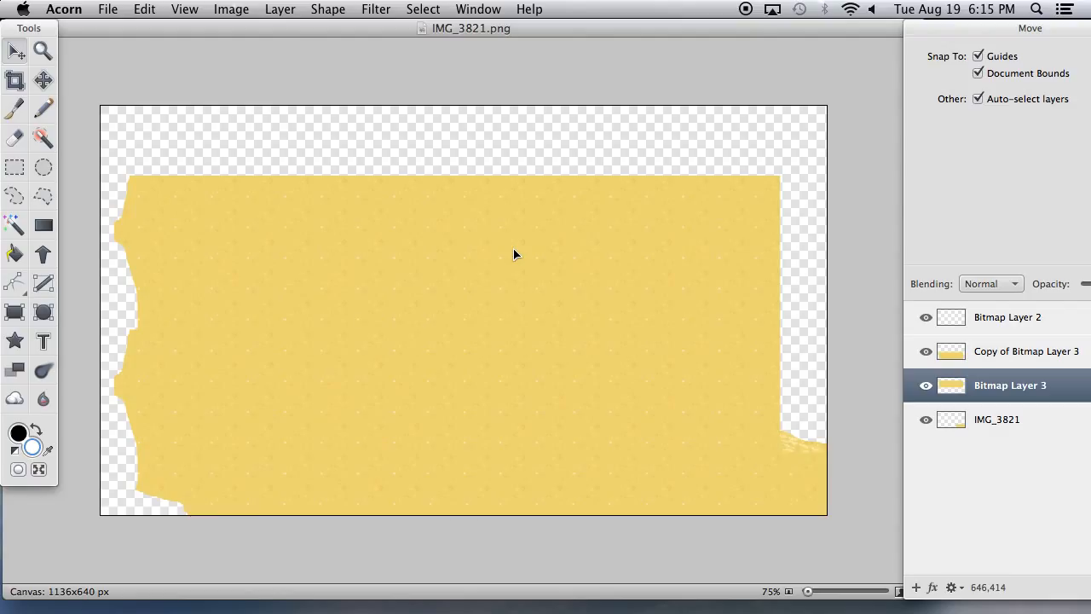
click(280, 444)
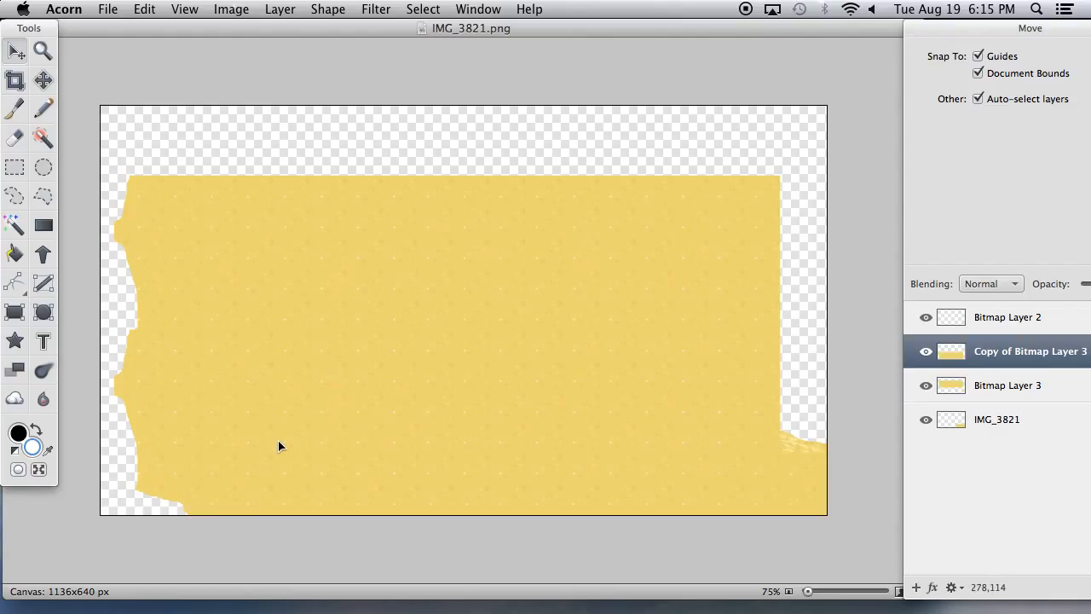
key(super+BackSpace)
Move the merged sand to the canvas's upper-right corner and clear the leftover sand from IMG_3821.
drag(282, 270, 326, 214)
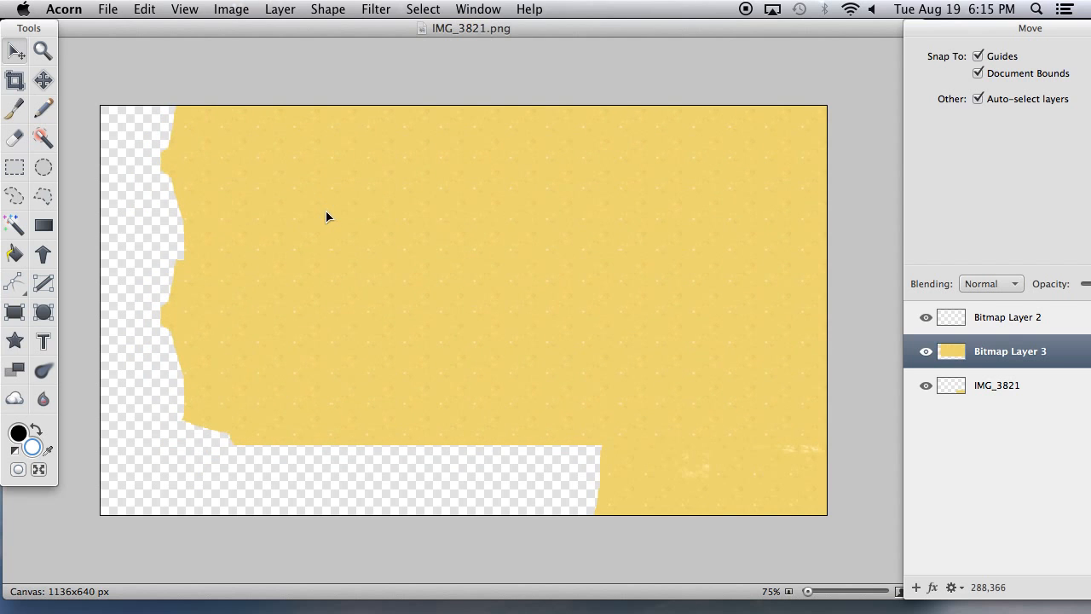
drag(641, 489, 332, 472)
key(Delete)
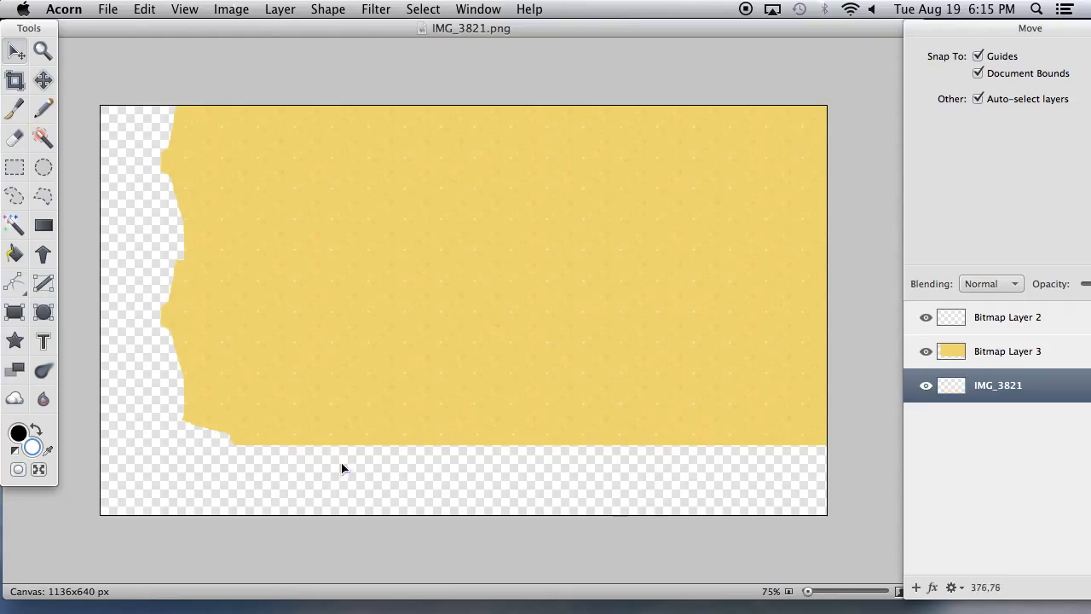
Duplicate Bitmap Layer 3 to fill the canvas's bottom gap, and merge the original Bitmap Layer 3 down into IMG_3821.
click(442, 323)
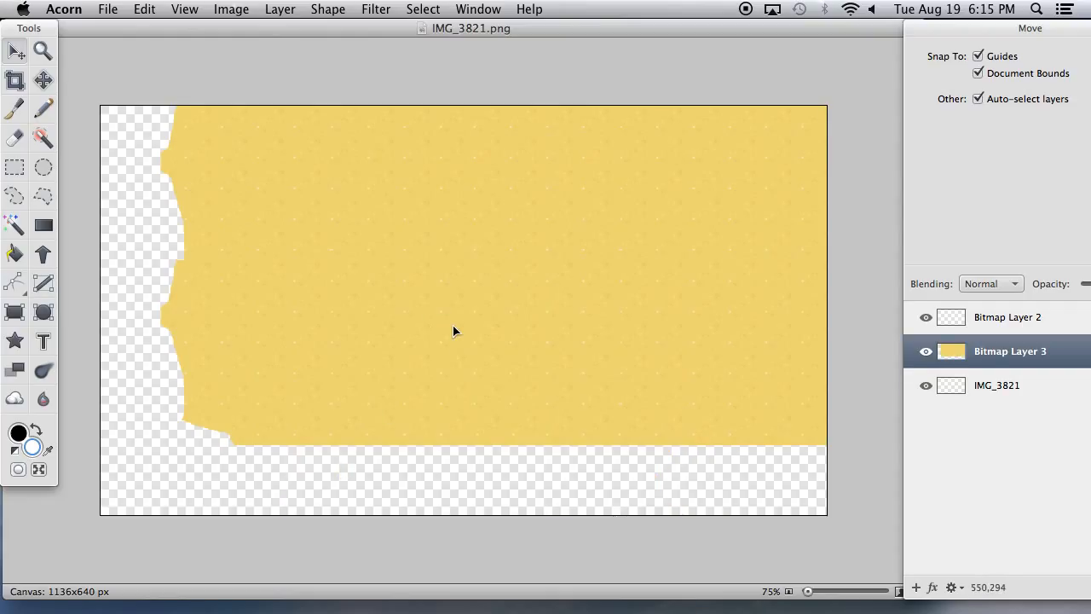
key(super+j)
drag(414, 224, 450, 475)
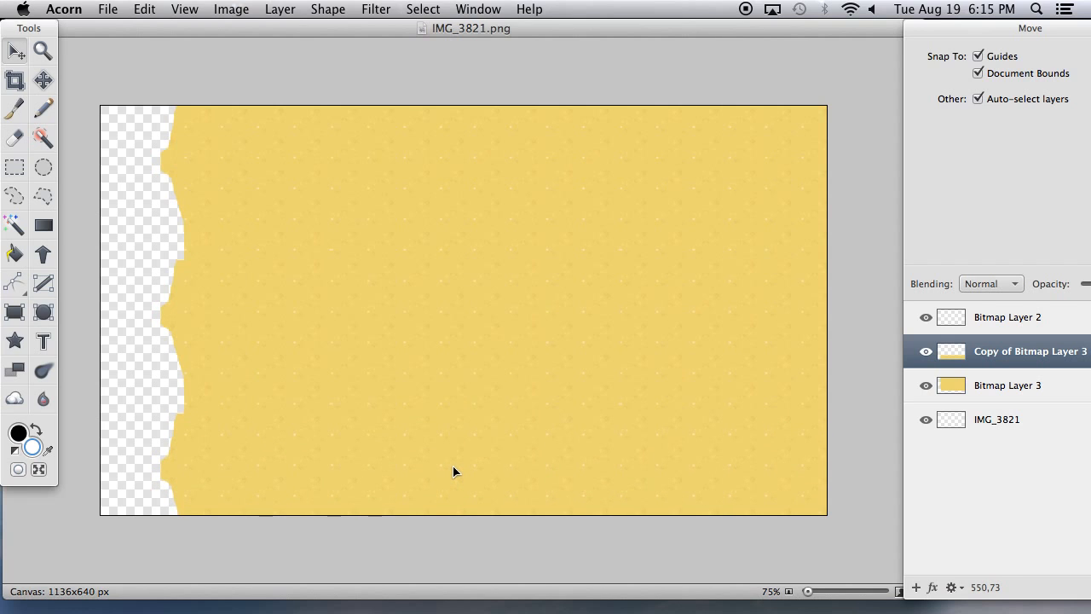
click(469, 213)
key(super+e)
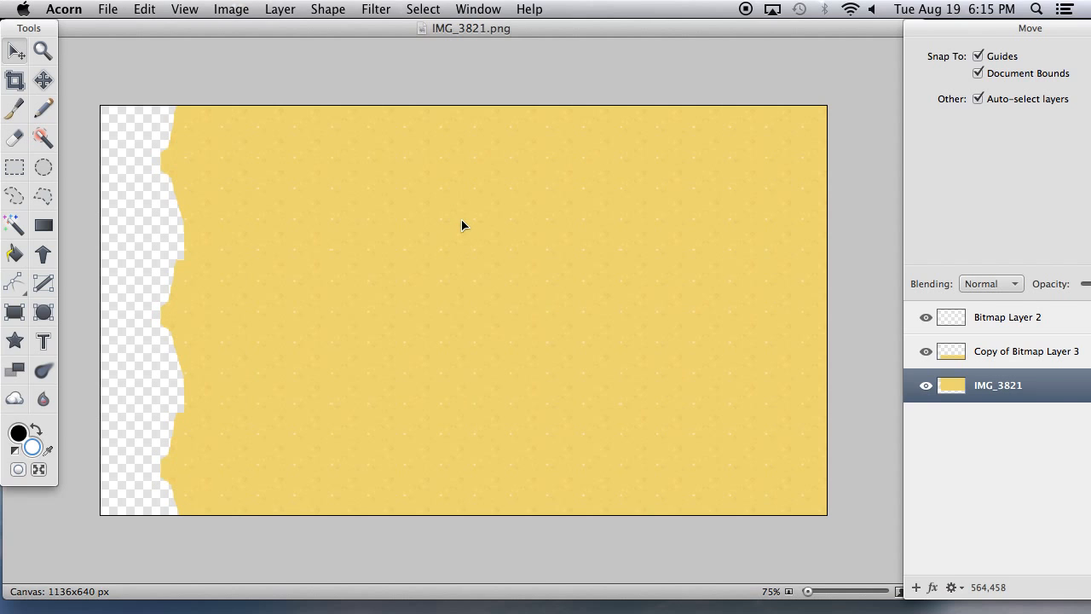
key(super+d)
drag(480, 233, 321, 218)
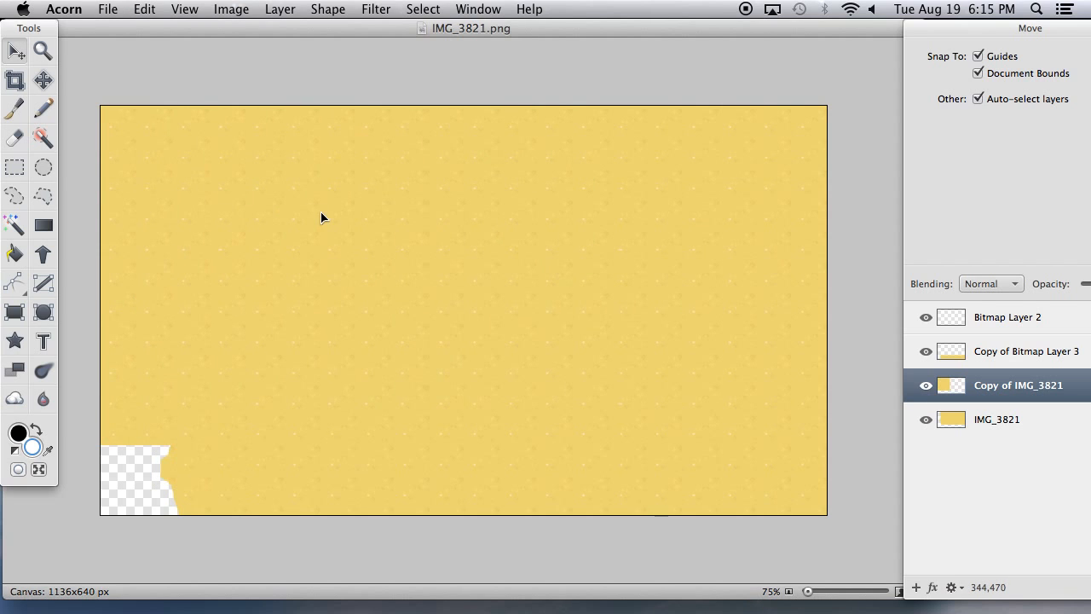
key(super+z)
key(super+z)
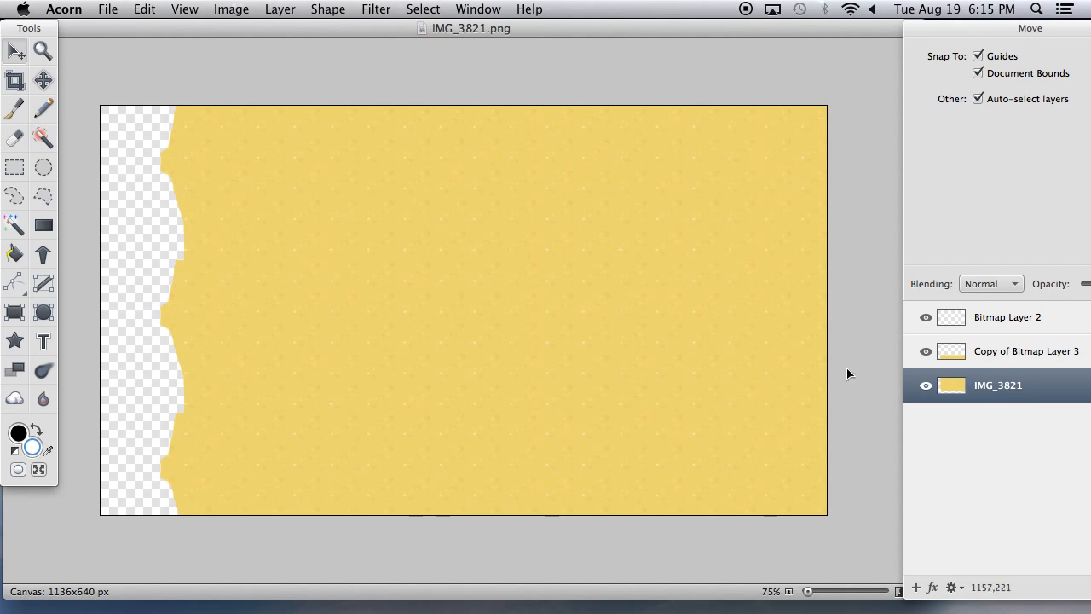
drag(517, 329, 452, 309)
key(super+z)
Merge Copy of Bitmap Layer 3 down into IMG_3821, keeping the sand flush with the canvas's right edge.
click(1014, 357)
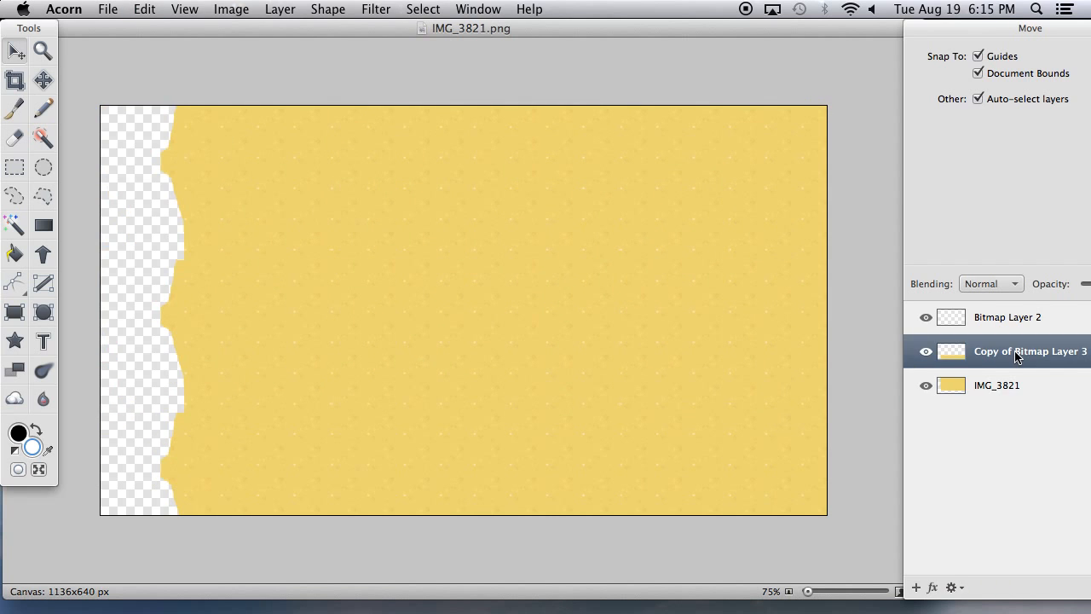
key(Delete)
drag(511, 288, 327, 239)
drag(333, 295, 504, 290)
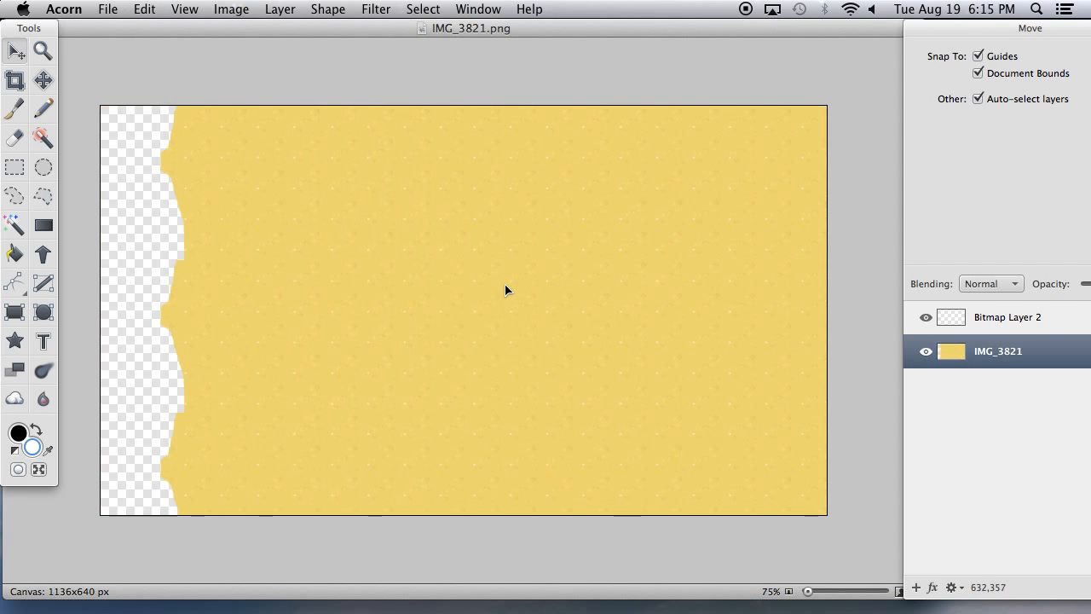
Duplicate IMG_3821, shift the copy left to fill the transparent strip along the canvas's left edge, and merge it down.
key(super+d)
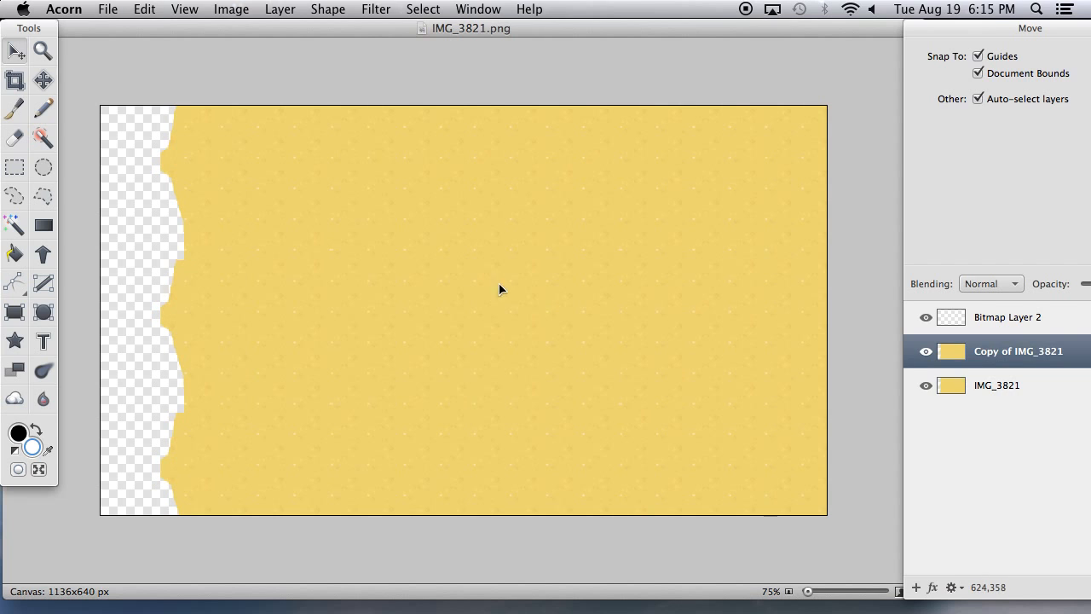
drag(581, 297, 156, 289)
drag(359, 290, 107, 290)
drag(135, 290, 163, 292)
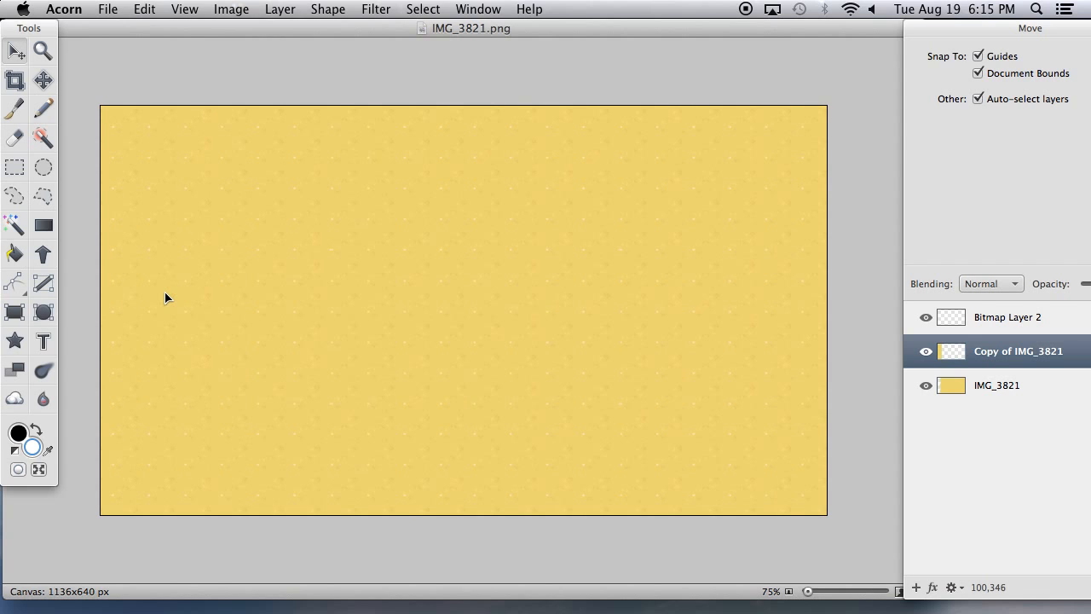
key(super+e)
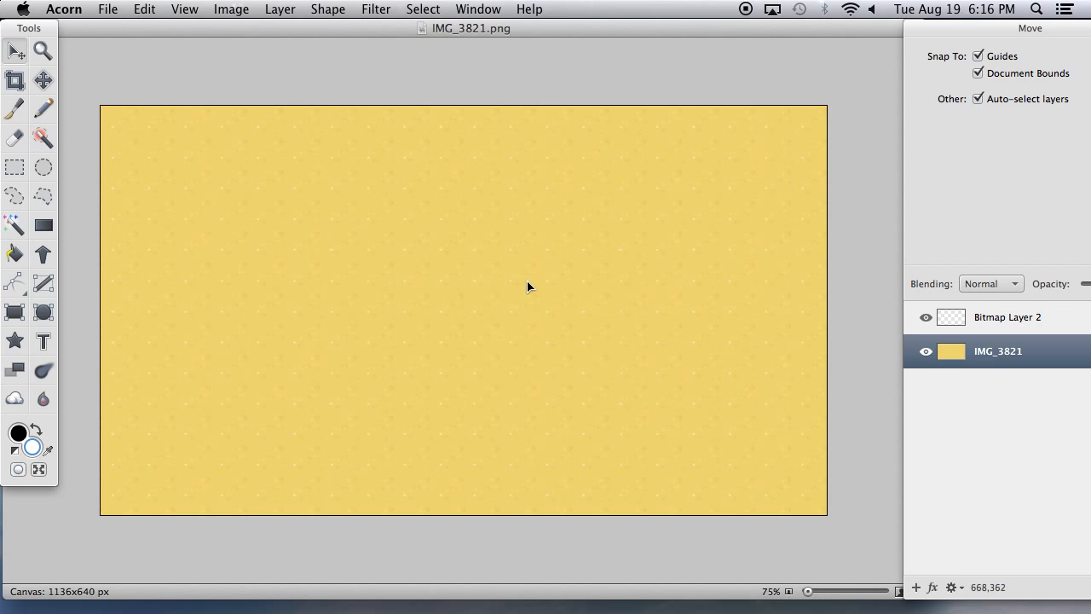
drag(657, 353, 670, 406)
key(super+z)
Move the document window clear of the tool palette and save IMG_3821.png without layers.
drag(224, 29, 304, 17)
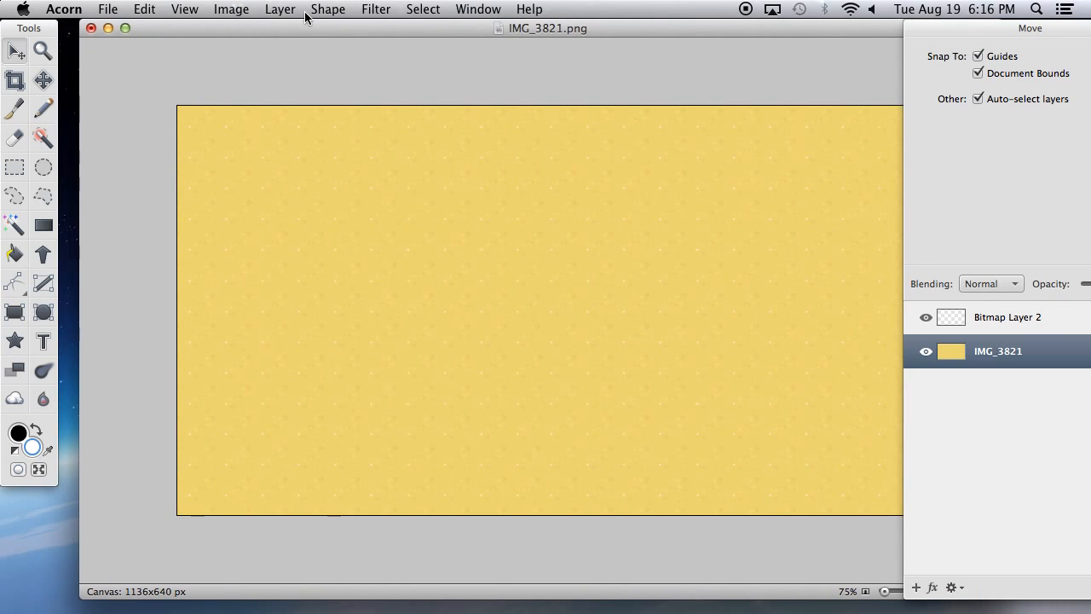
key(super+s)
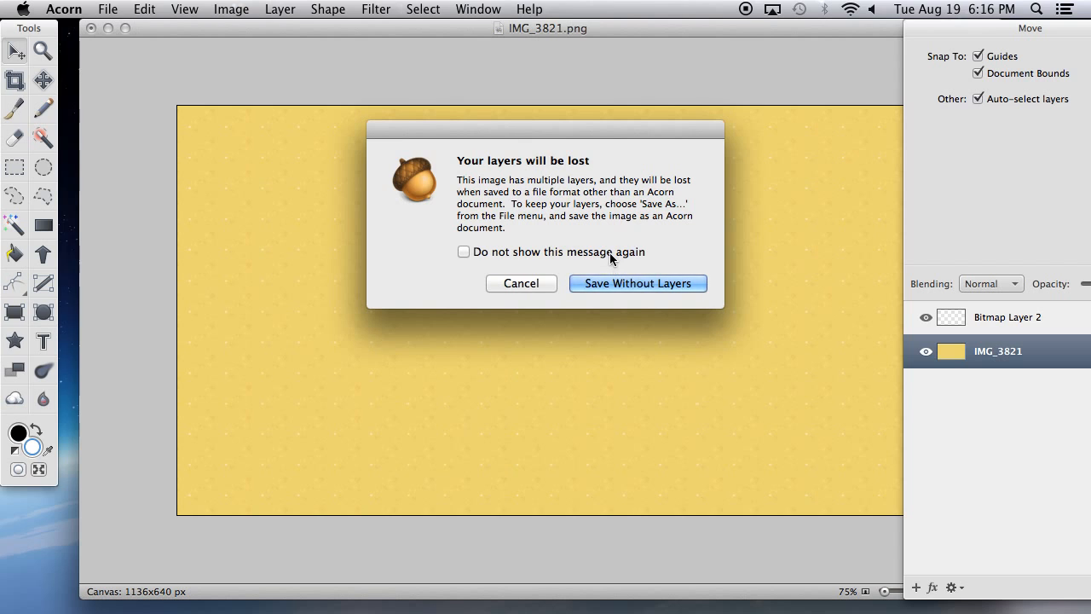
click(574, 281)
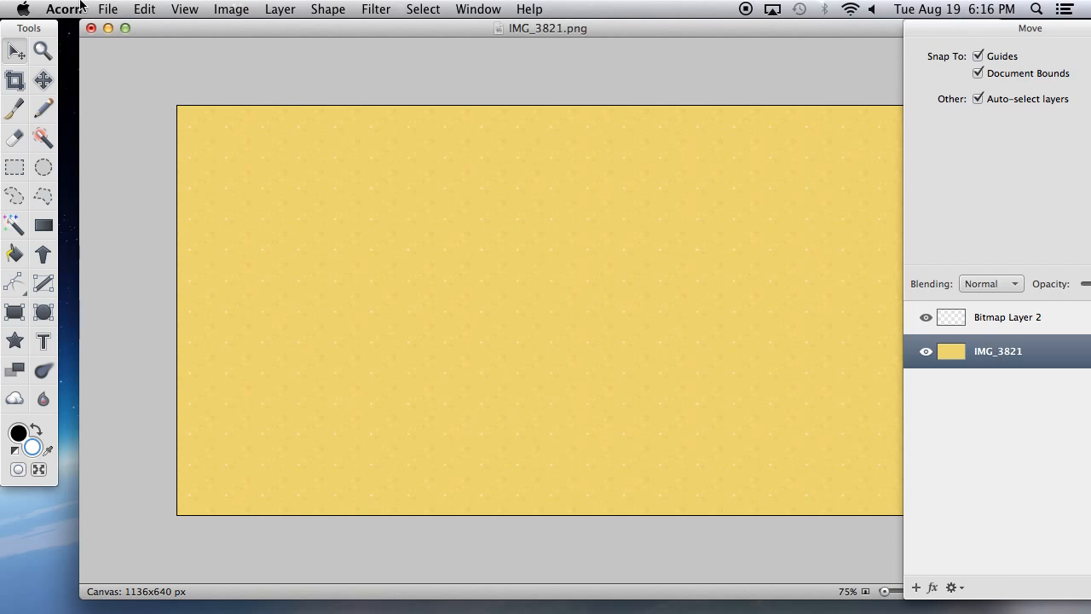
Save a copy of IMG_3821 to the Pictures folder in Acorn format.
click(107, 9)
click(174, 185)
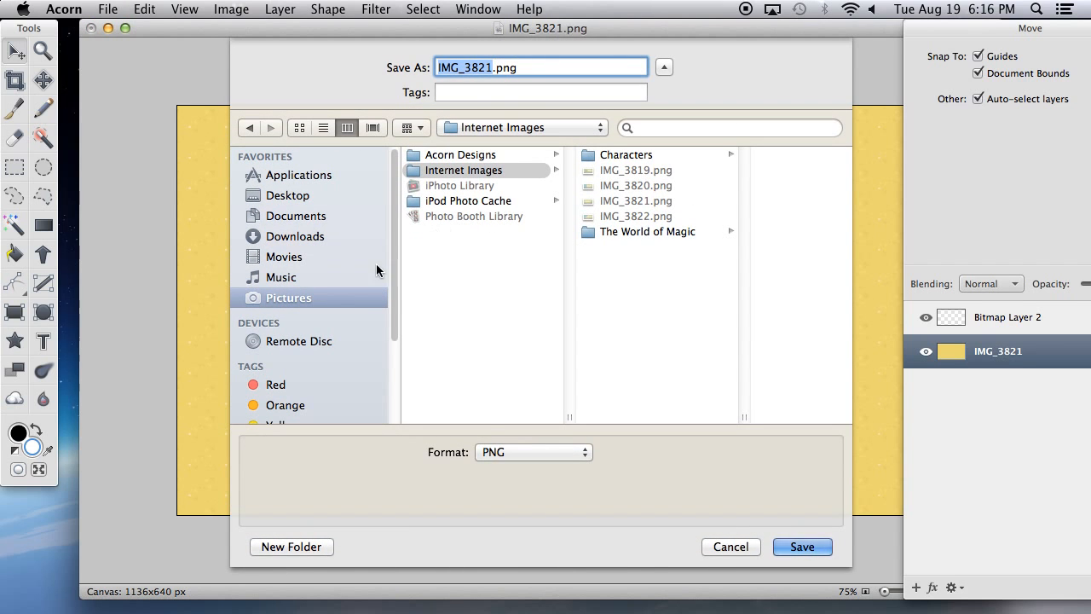
click(344, 295)
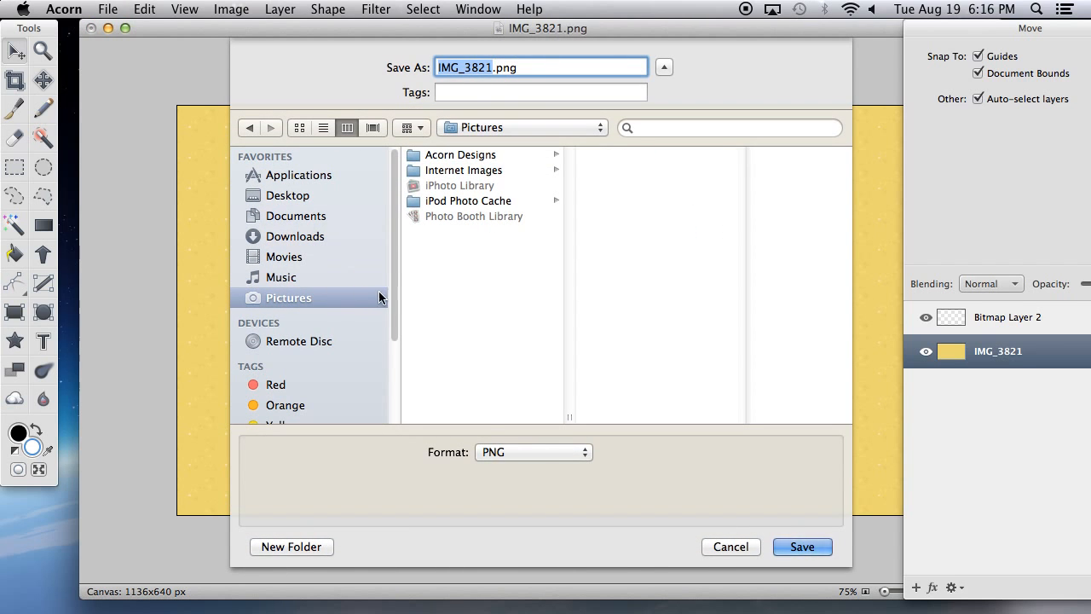
click(550, 454)
click(511, 356)
key(Return)
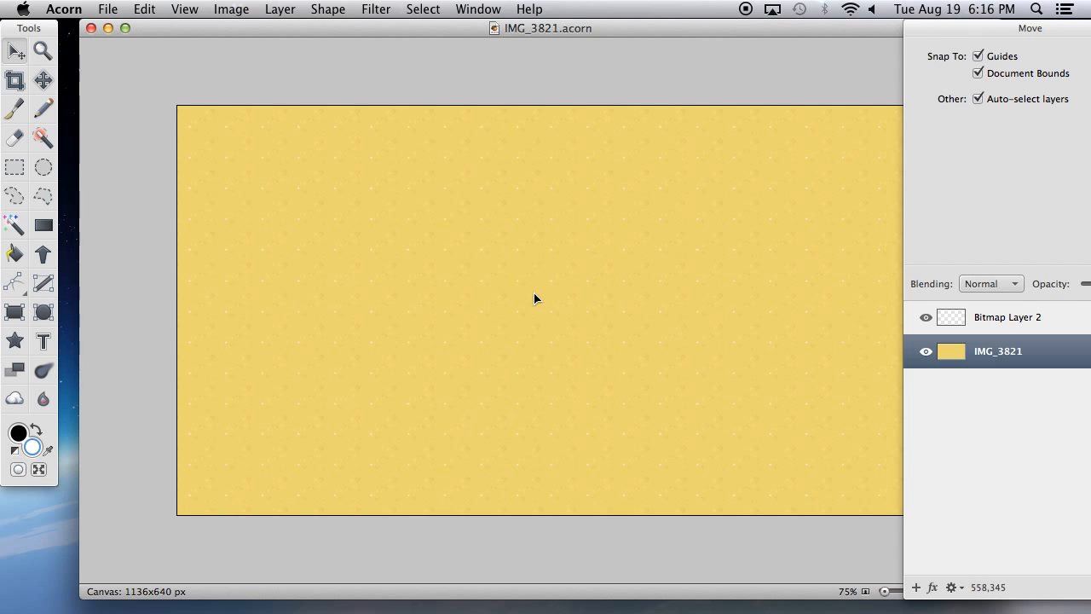
Save the document as Test.acorn in the Pictures folder and shift its window so the whole canvas is clear.
click(107, 8)
click(124, 180)
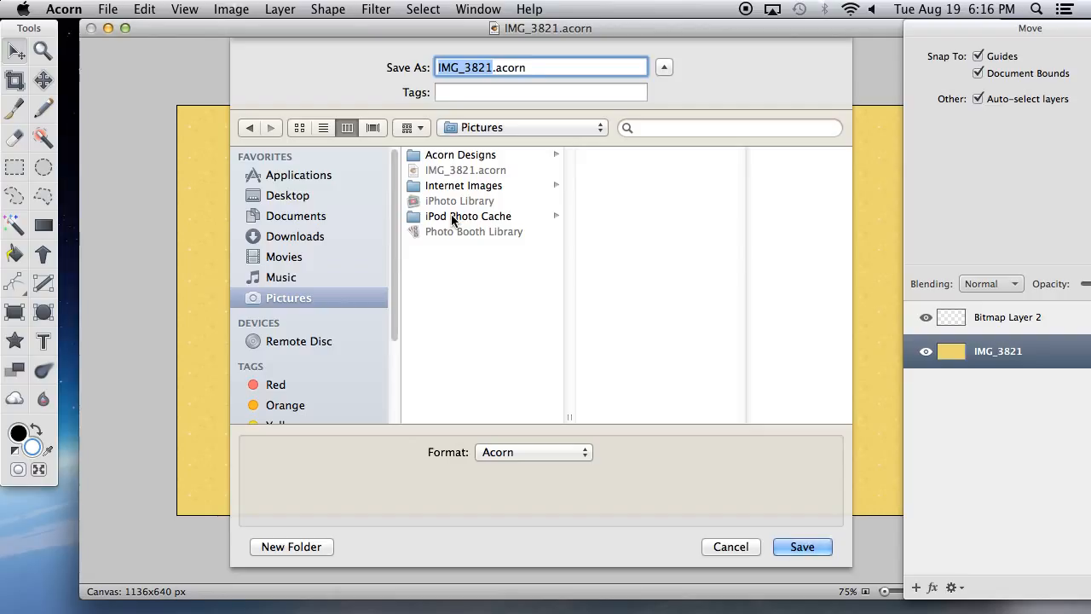
text(Test)
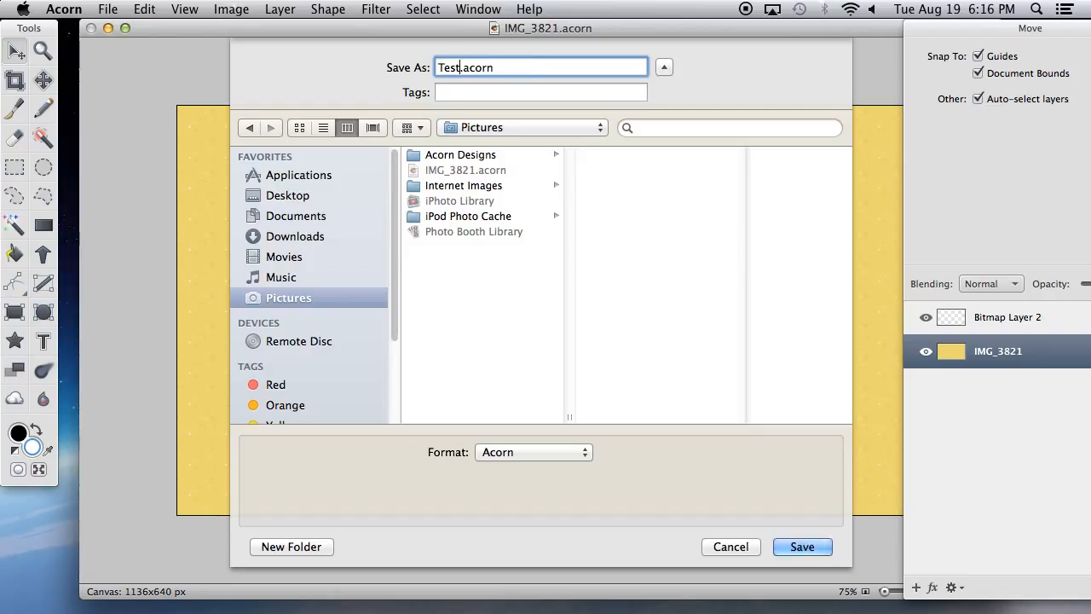
key(Return)
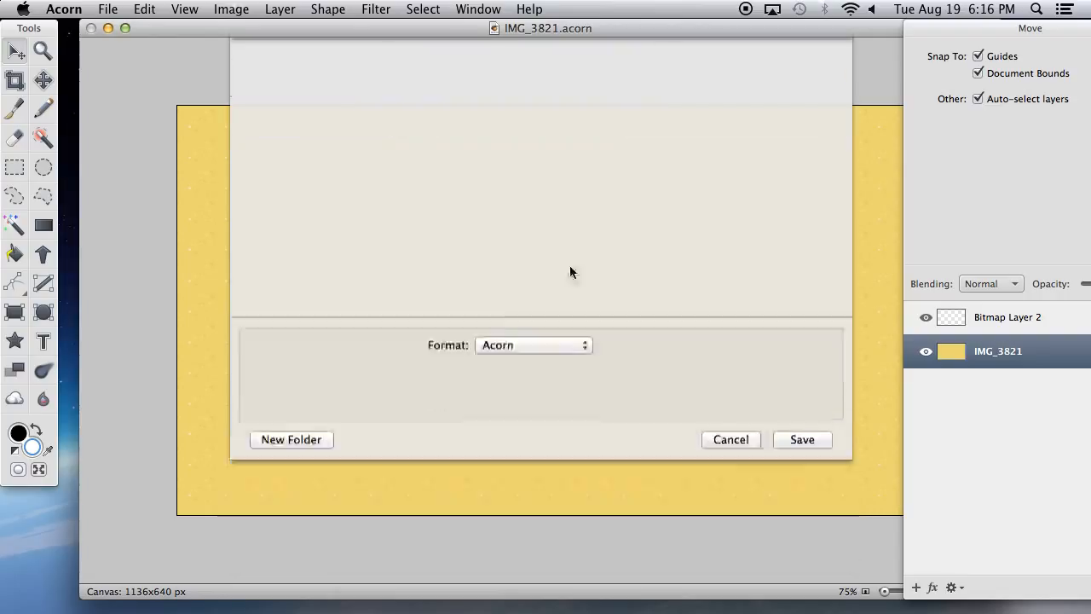
drag(415, 27, 363, 15)
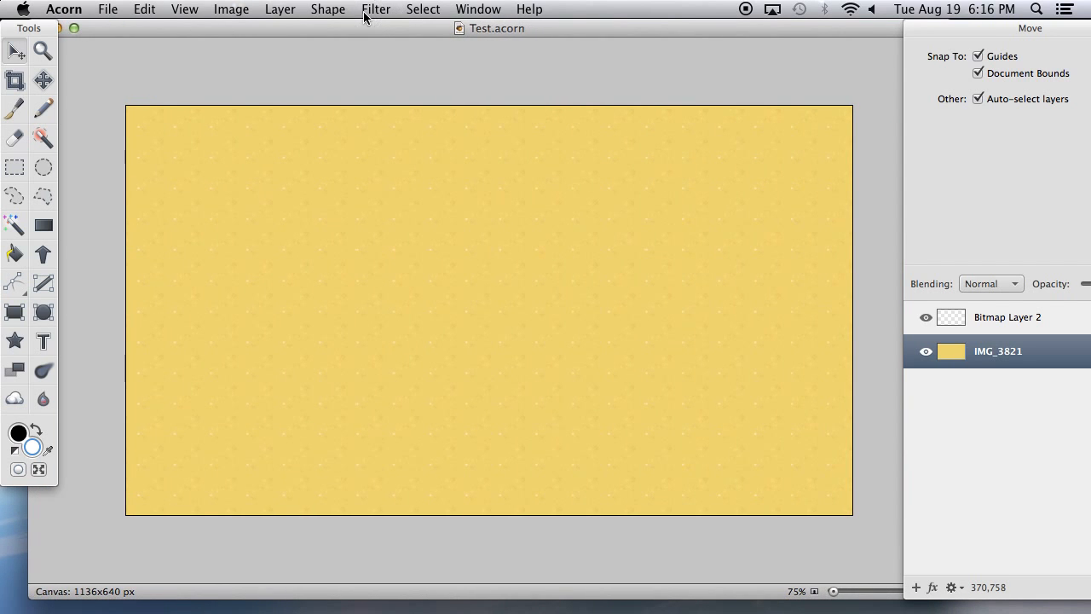
Bring up the IMG_3819.png game screenshot and move its window over the Test document.
click(109, 9)
click(111, 8)
mouse_move(1078, 607)
click(1025, 589)
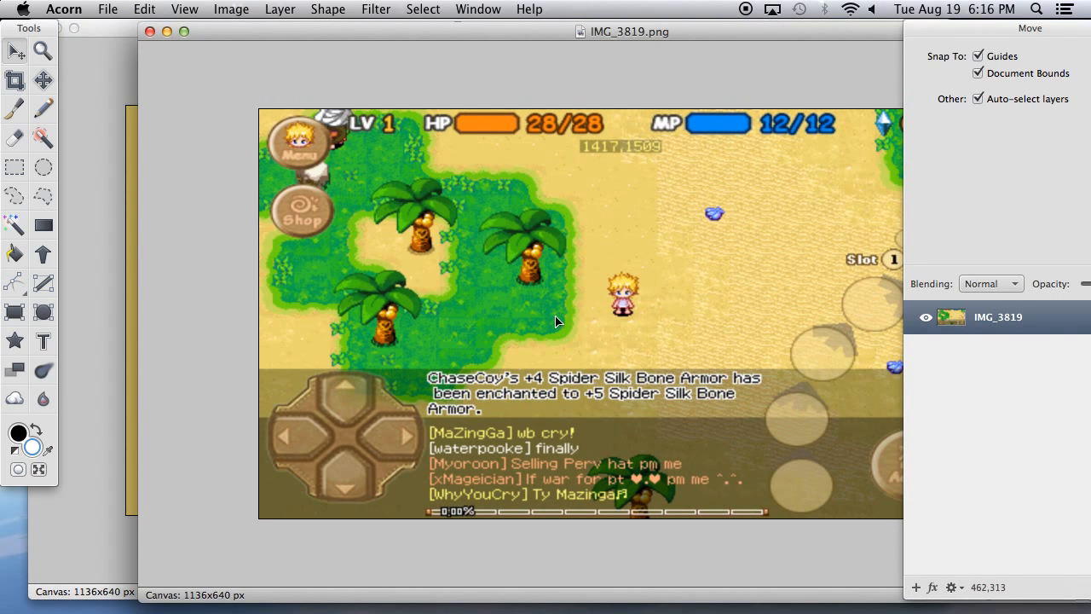
drag(535, 32, 477, 37)
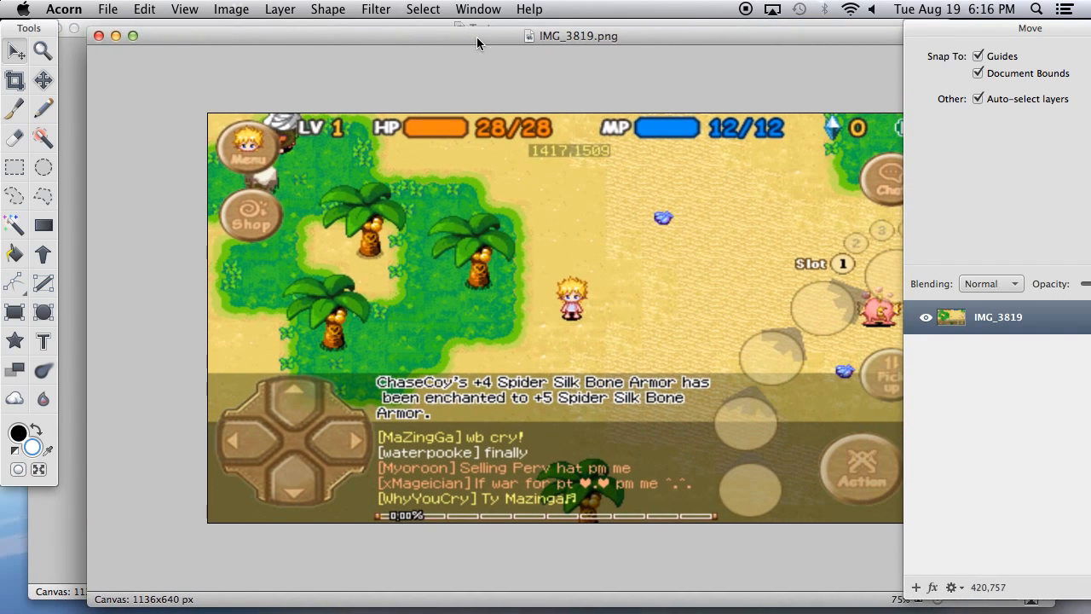
Preview IMG_3822.png, IMG_3820.png and IMG_3819.png in the Internet Images folder without opening any of them.
click(108, 10)
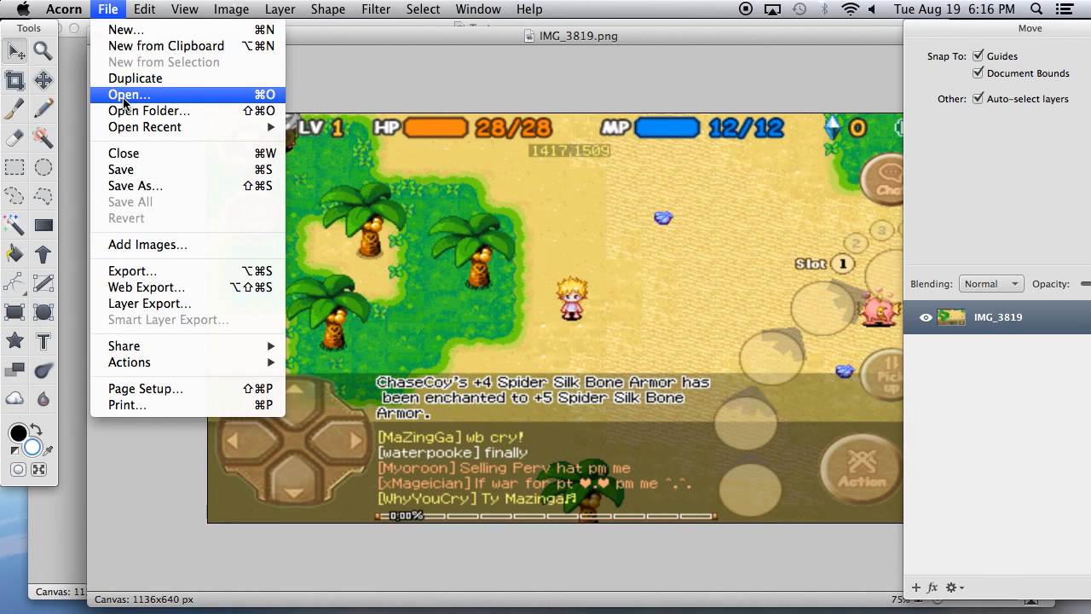
click(125, 101)
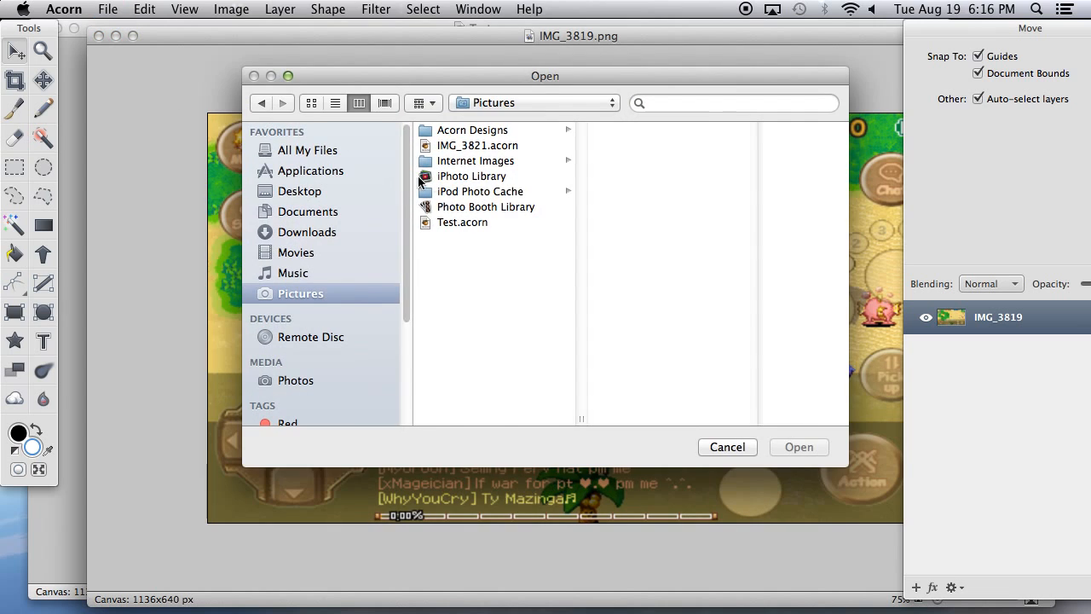
click(486, 162)
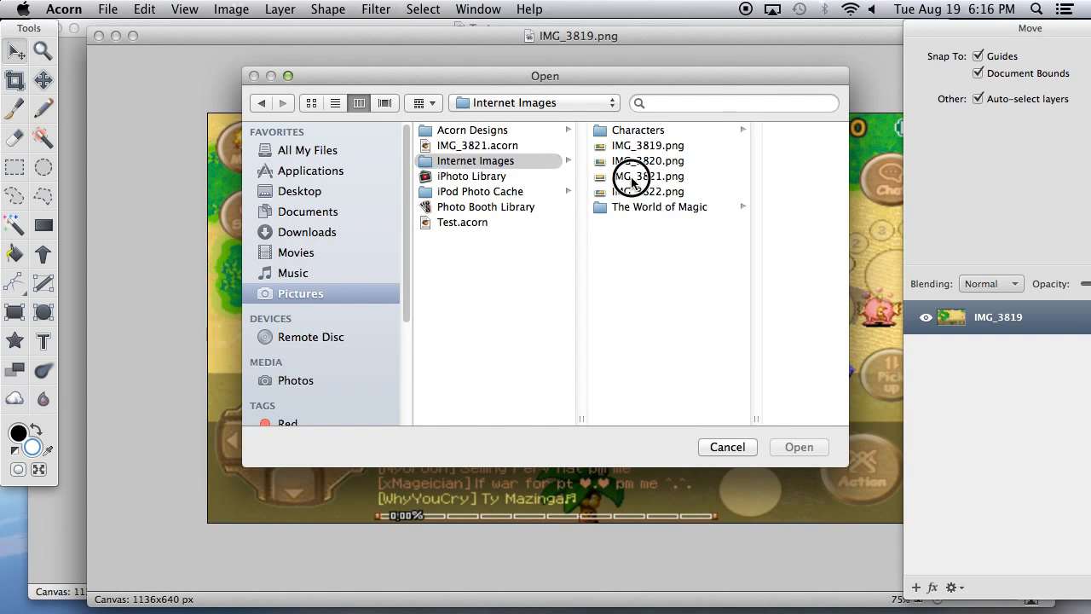
click(628, 176)
click(567, 195)
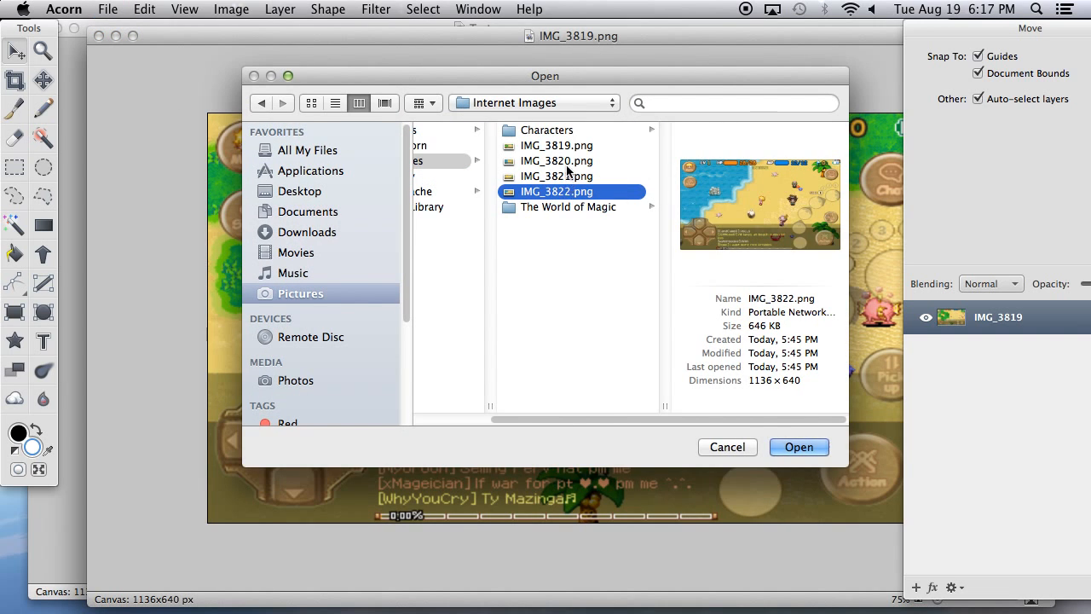
click(565, 161)
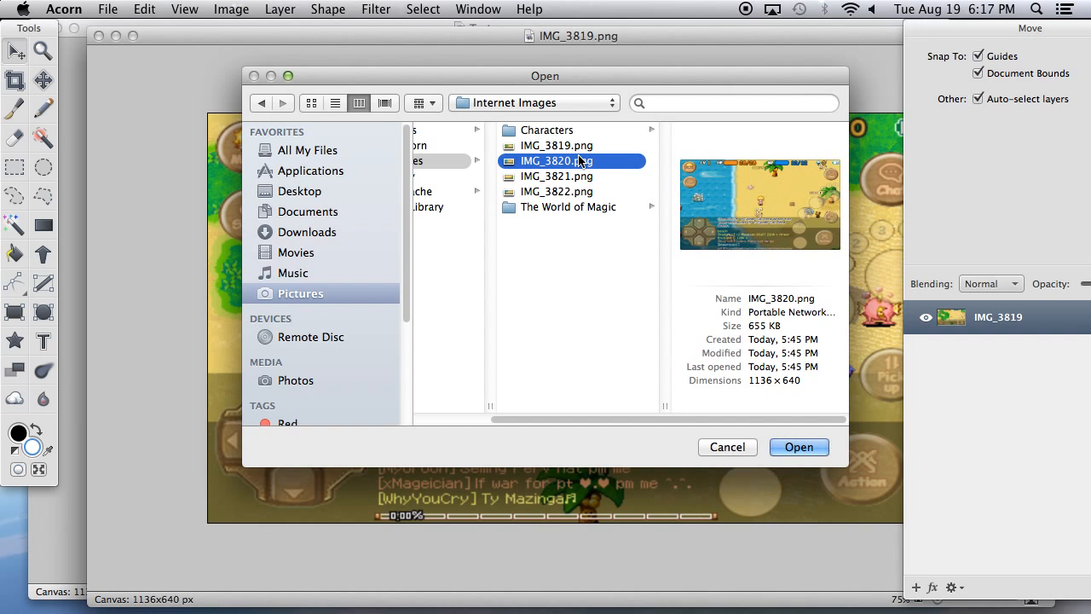
click(581, 147)
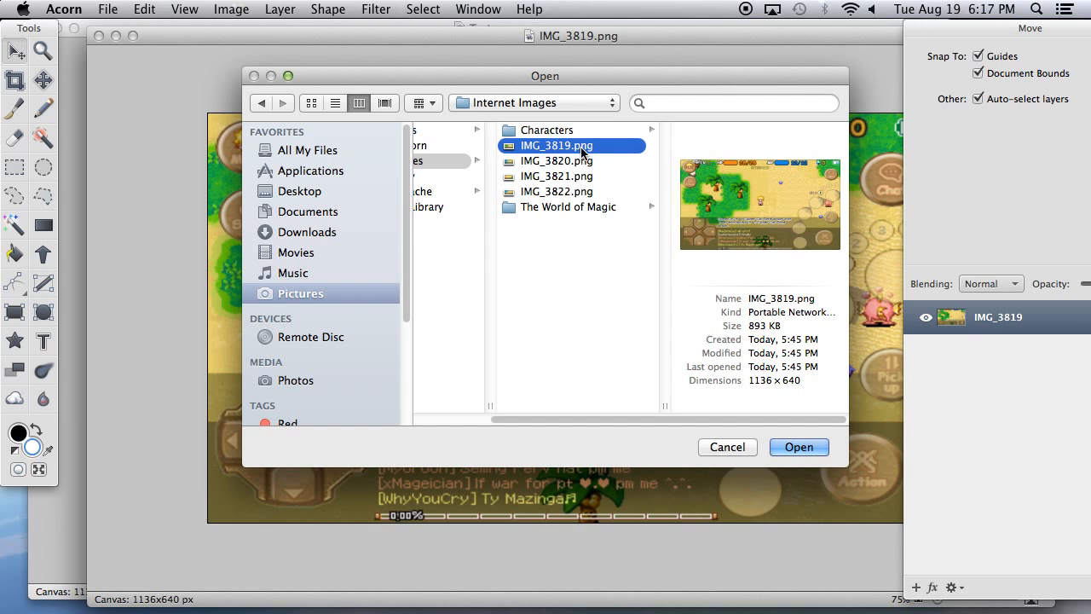
click(735, 453)
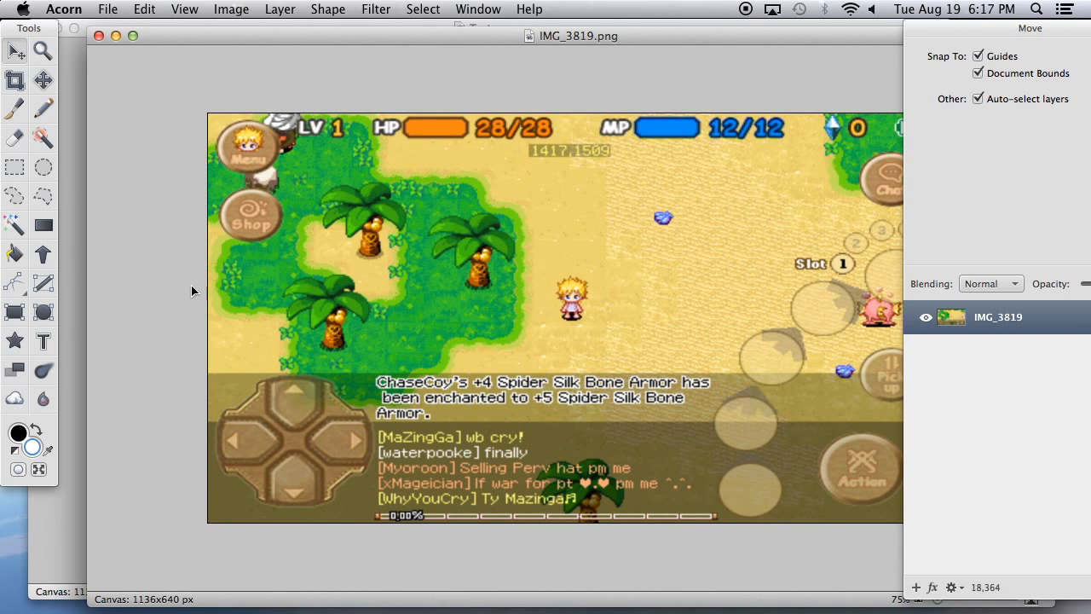
Lasso the grass area with the three palm trees in IMG_3819.png, about 507 by 373 px, following its sandy edge.
click(18, 205)
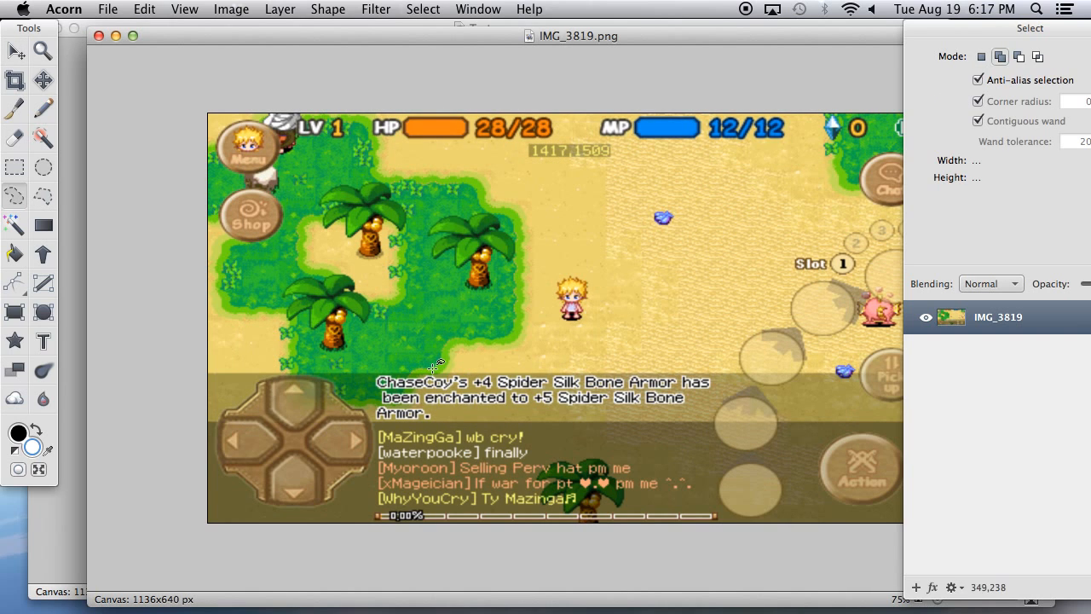
key(super+equal)
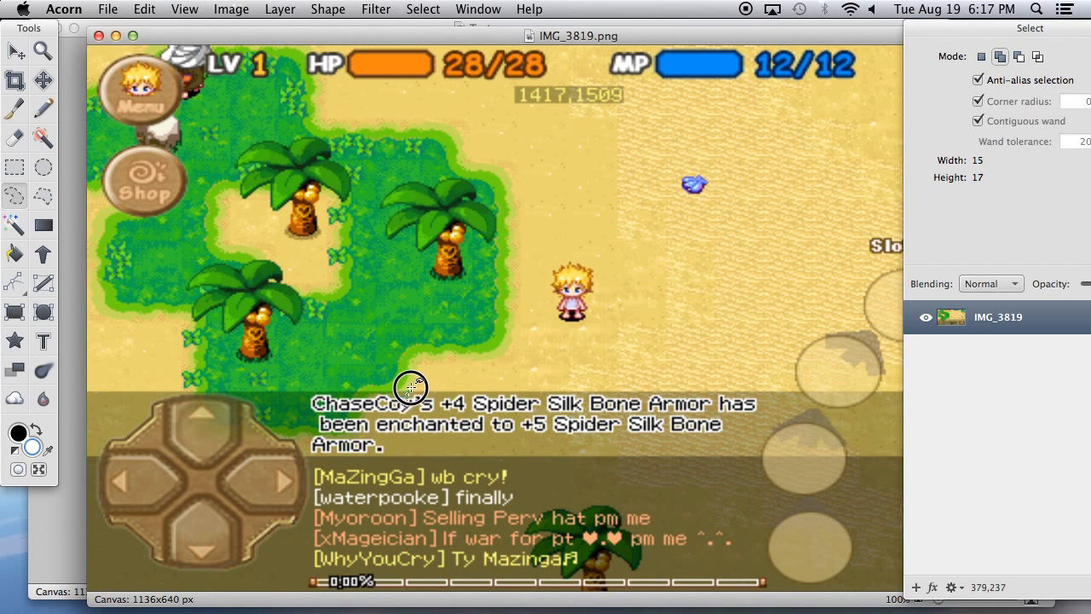
mouse_move(413, 373)
mouse_down()
mouse_move(443, 350)
mouse_move(453, 357)
mouse_up()
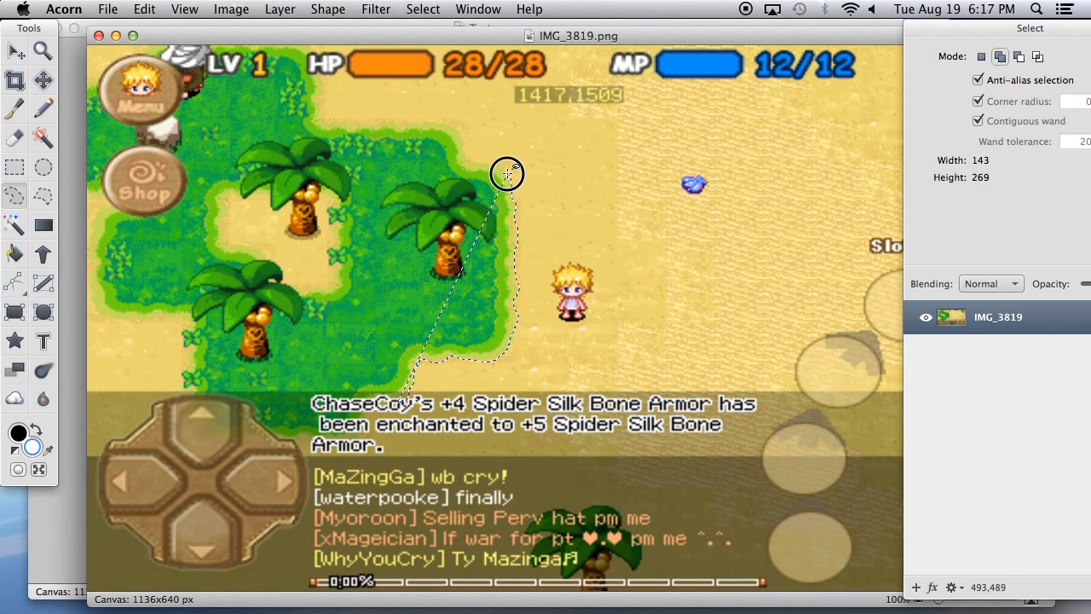
mouse_move(464, 158)
mouse_down()
mouse_move(448, 127)
mouse_move(319, 110)
mouse_move(320, 85)
mouse_move(338, 88)
mouse_move(233, 85)
mouse_move(200, 107)
mouse_move(190, 197)
mouse_move(154, 236)
mouse_move(98, 246)
mouse_move(93, 258)
mouse_move(97, 365)
mouse_move(133, 377)
mouse_move(398, 378)
mouse_up()
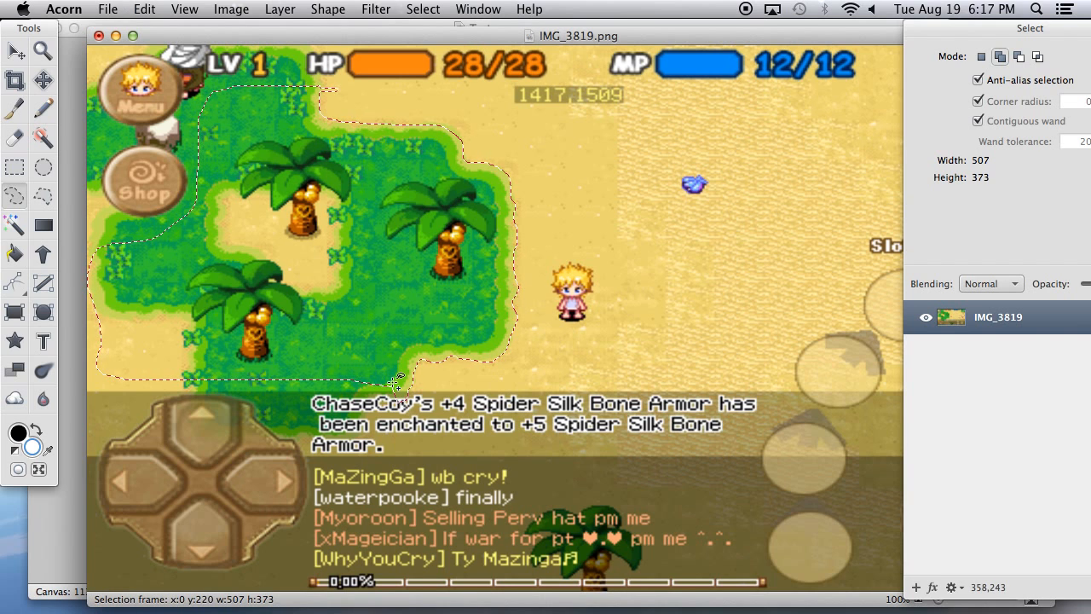
Copy the selected grass area into Test.acorn as a new layer and place it near the middle of the sand.
drag(193, 28, 240, 156)
key(super+c)
click(242, 29)
key(super+v)
click(17, 52)
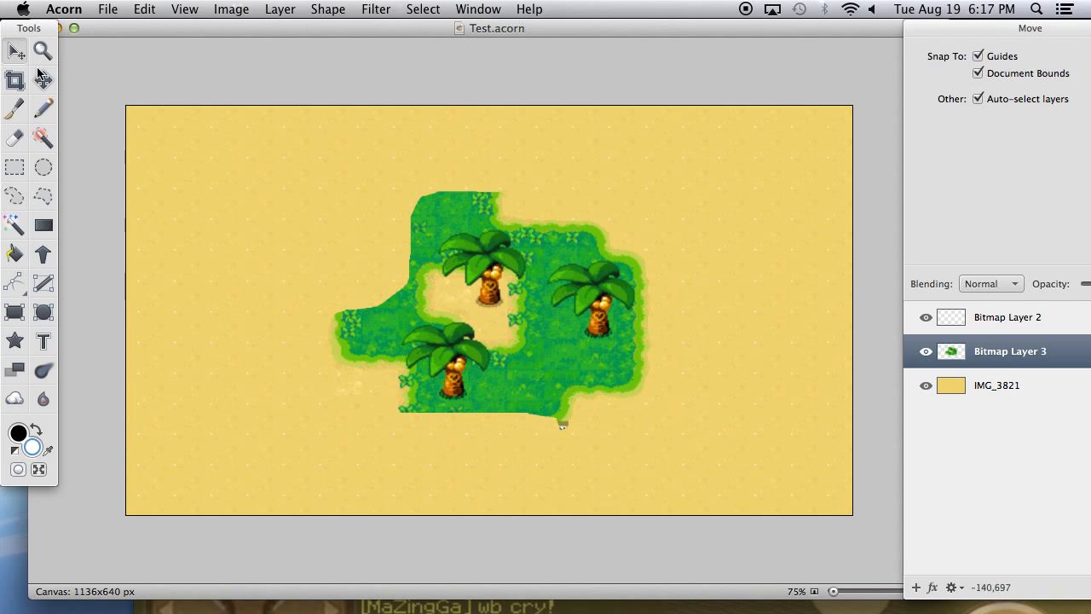
drag(527, 314, 490, 302)
Delete the stray dark fragment below the grass area and move the grass slightly up and to the left.
click(14, 196)
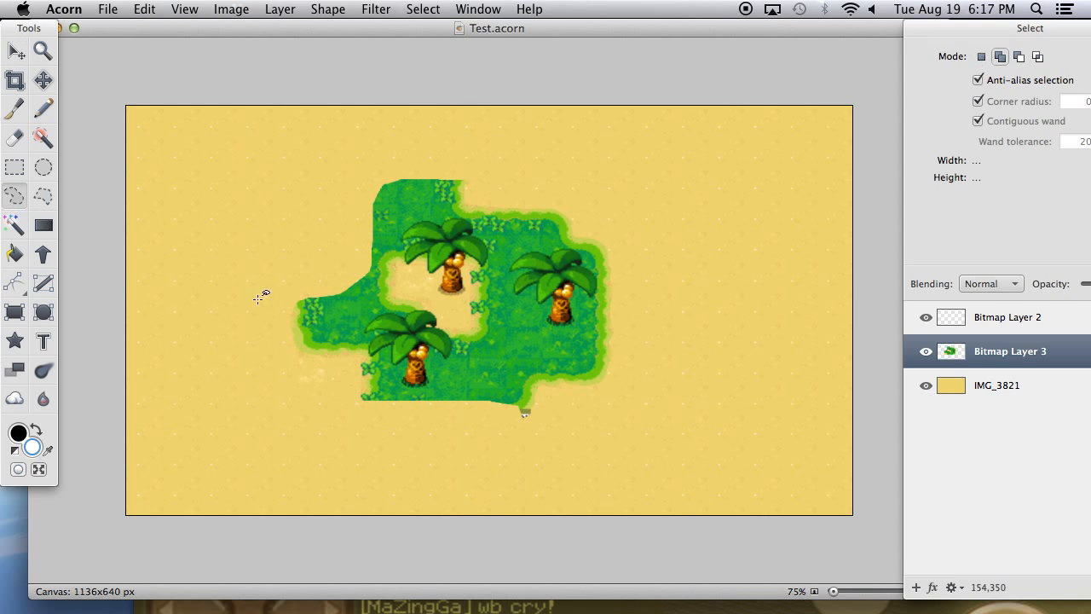
mouse_move(505, 408)
mouse_down()
mouse_move(553, 409)
mouse_move(511, 429)
mouse_move(521, 431)
mouse_up()
click(535, 372)
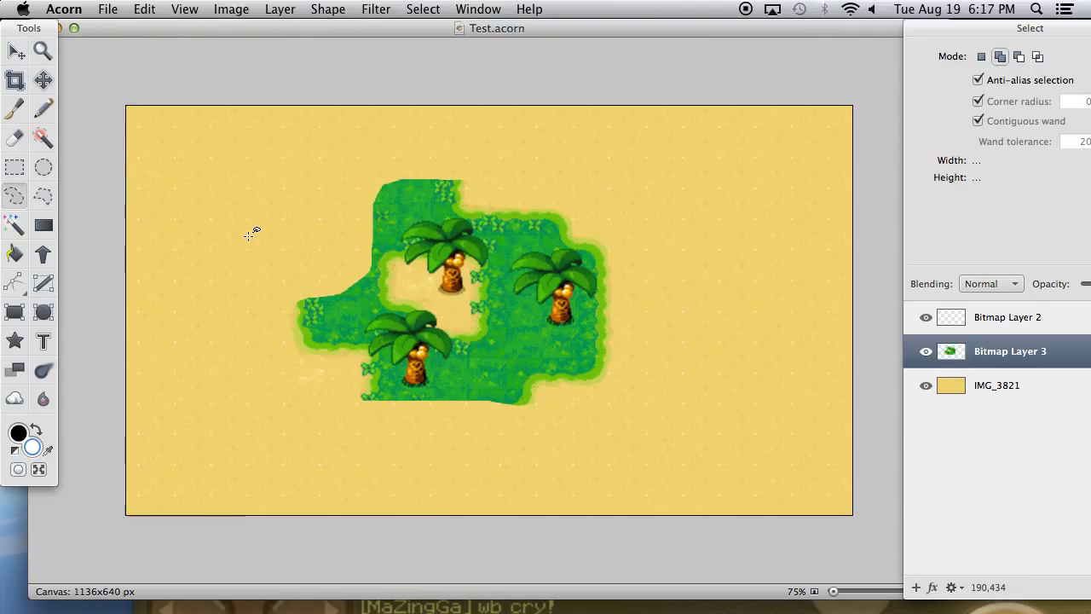
click(17, 52)
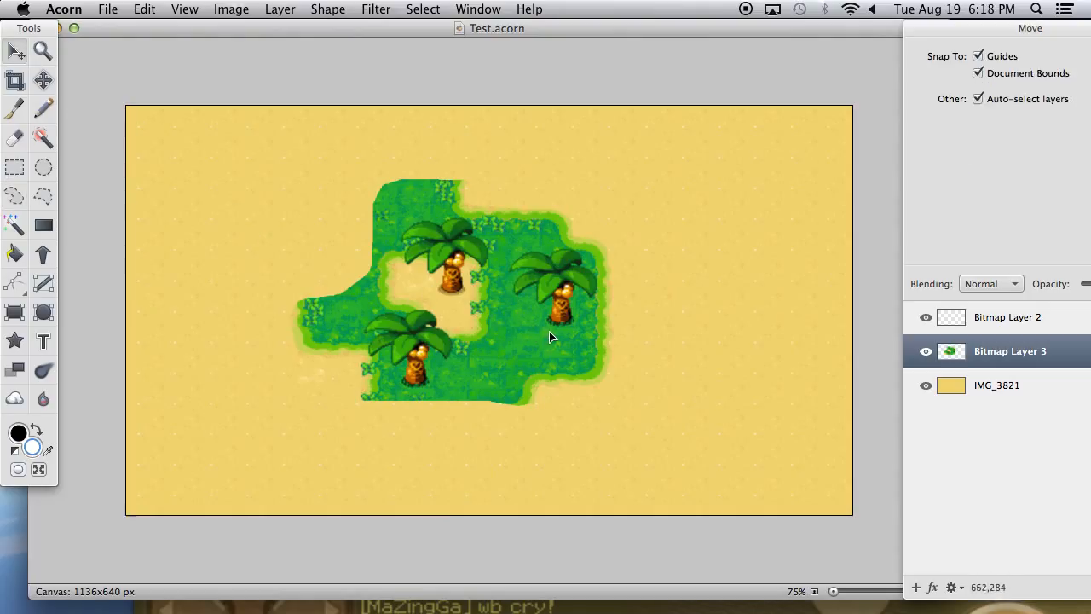
key(super+equal)
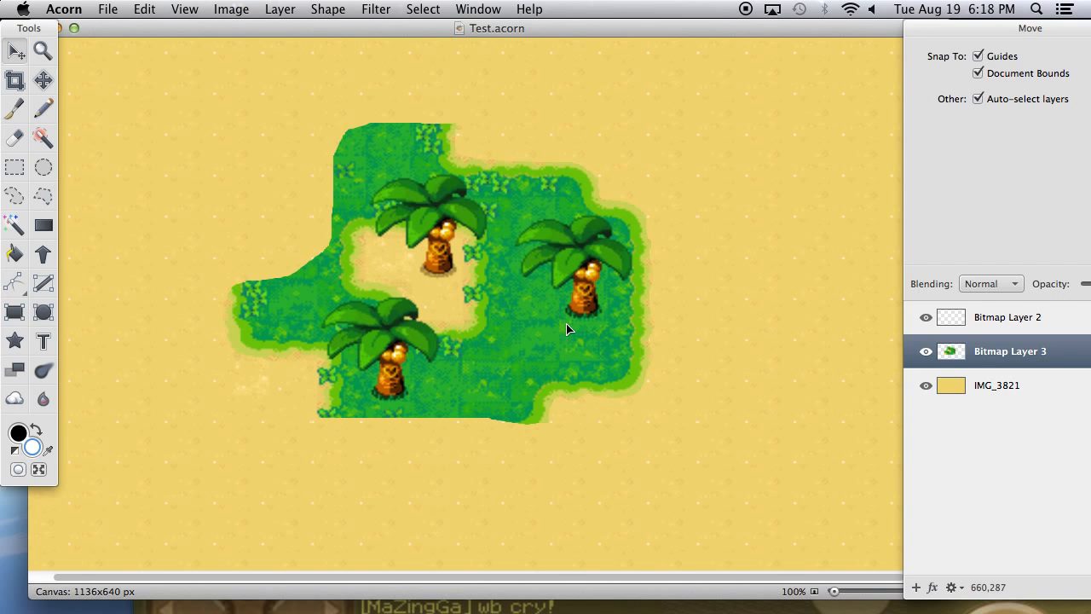
drag(566, 329, 545, 321)
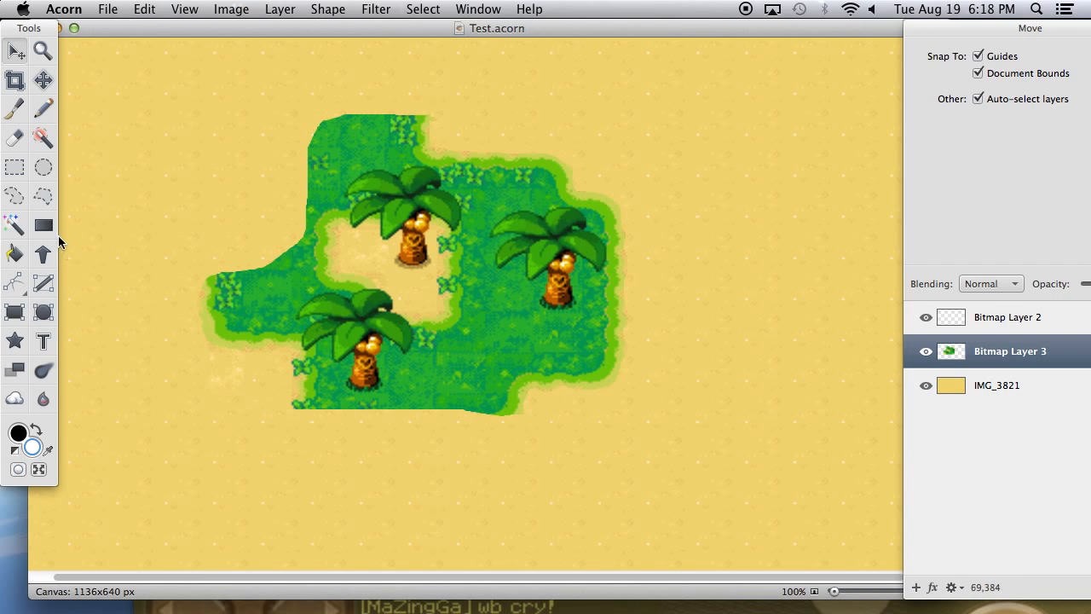
Lasso the rightmost palm tree, about 148 by 124 px, and shift only the selection outline onto the grass below it using empty Bitmap Layer 2.
click(16, 194)
mouse_move(539, 297)
mouse_down()
mouse_move(577, 312)
mouse_move(580, 263)
mouse_move(596, 272)
mouse_move(606, 261)
mouse_move(609, 241)
mouse_move(580, 212)
mouse_move(509, 208)
mouse_move(483, 231)
mouse_move(489, 263)
mouse_move(559, 310)
mouse_up()
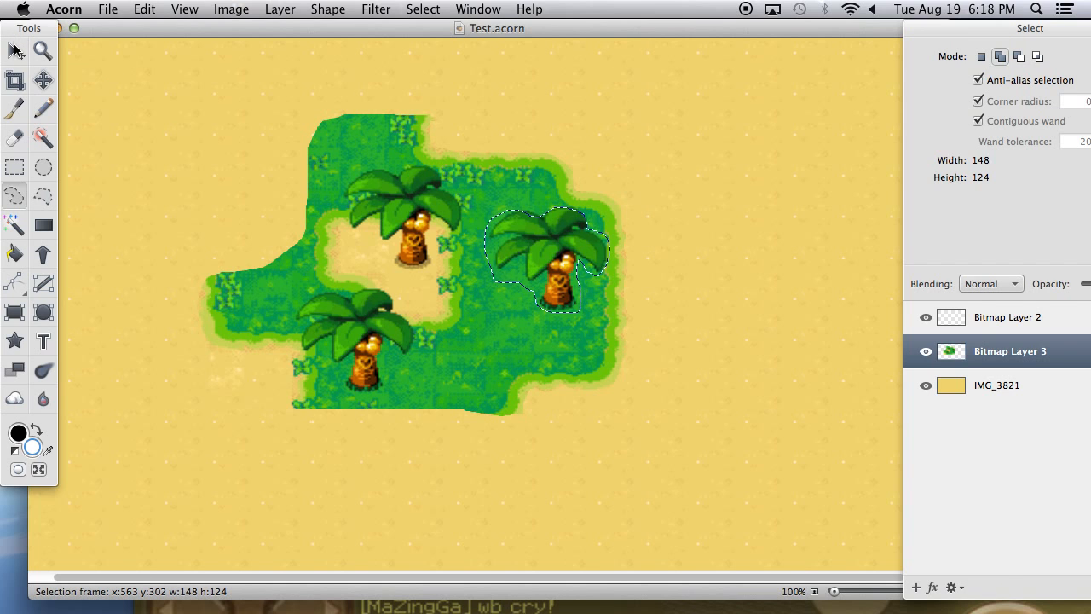
click(16, 51)
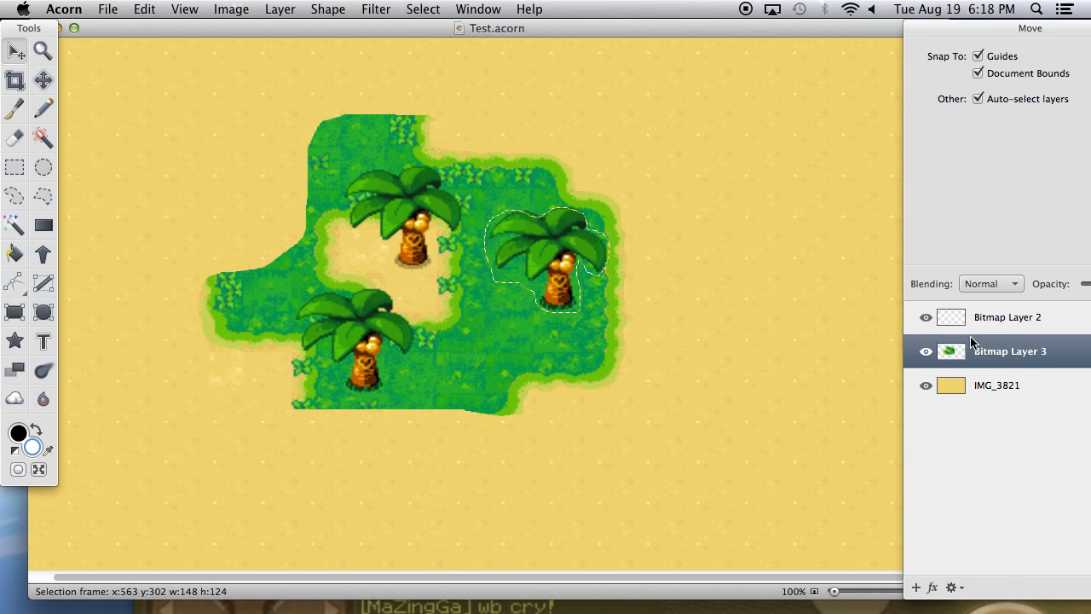
drag(539, 263, 546, 355)
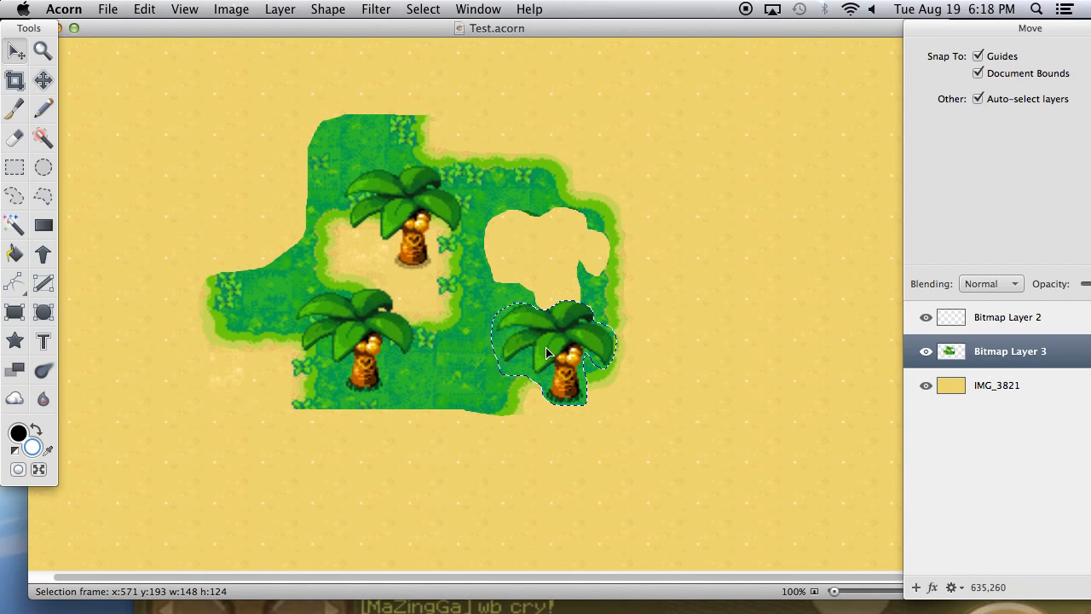
key(super+z)
click(979, 316)
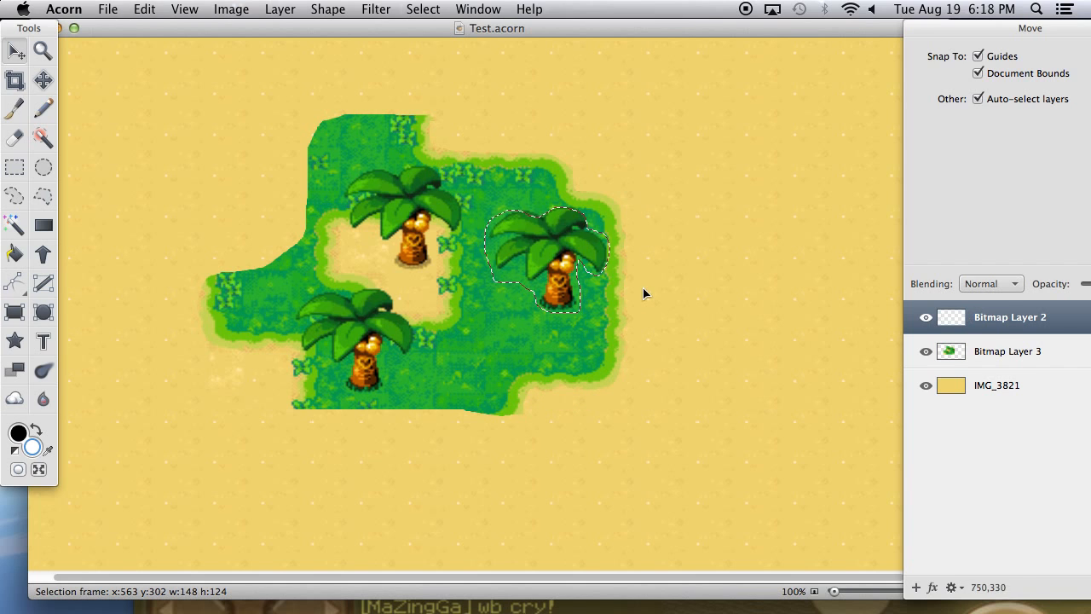
mouse_move(538, 247)
mouse_down()
mouse_move(523, 285)
mouse_move(496, 304)
mouse_move(508, 268)
mouse_move(528, 253)
mouse_move(468, 327)
mouse_move(501, 316)
mouse_up()
Copy the outlined grass from Bitmap Layer 3 and paste it as a new layer.
click(971, 354)
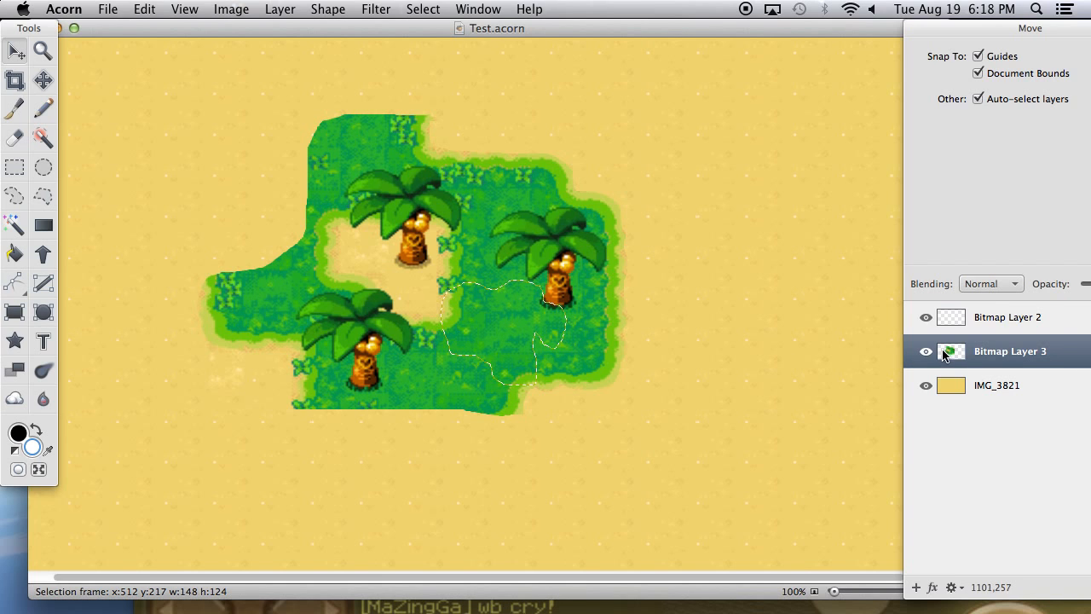
key(super+c)
key(super+v)
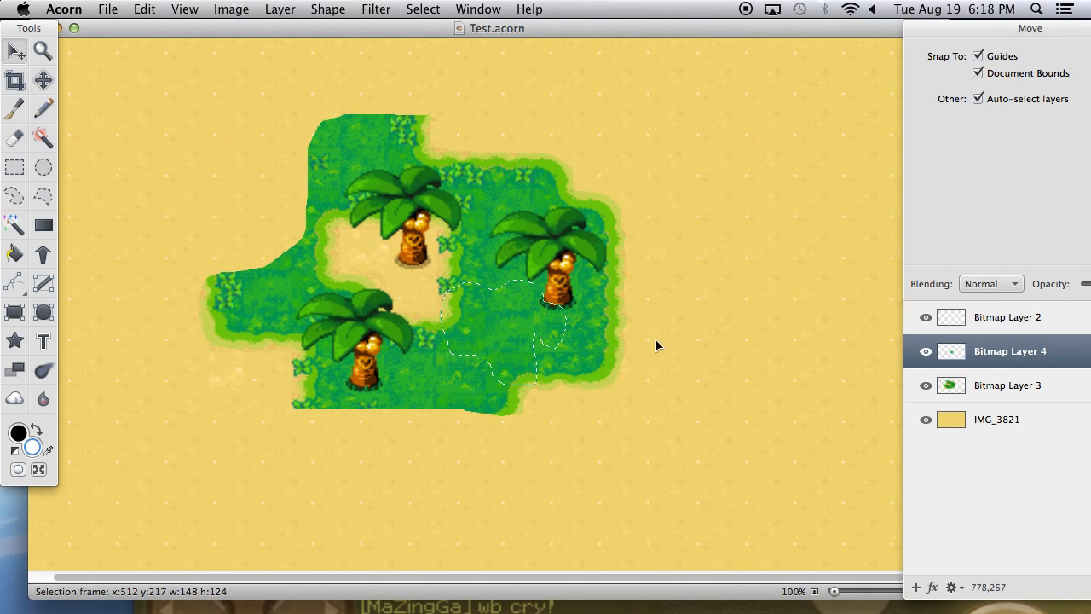
Place the pasted grass patch over the rightmost palm tree, nudge it horizontally until it covers the tree, and deselect.
drag(510, 324, 559, 255)
key(Left)
key(Left)
key(Left)
key(Left)
key(Left)
key(Left)
key(Left)
key(Left)
key(Left)
key(Left)
key(Left)
key(Left)
key(Left)
key(Left)
key(Right)
key(Right)
key(Right)
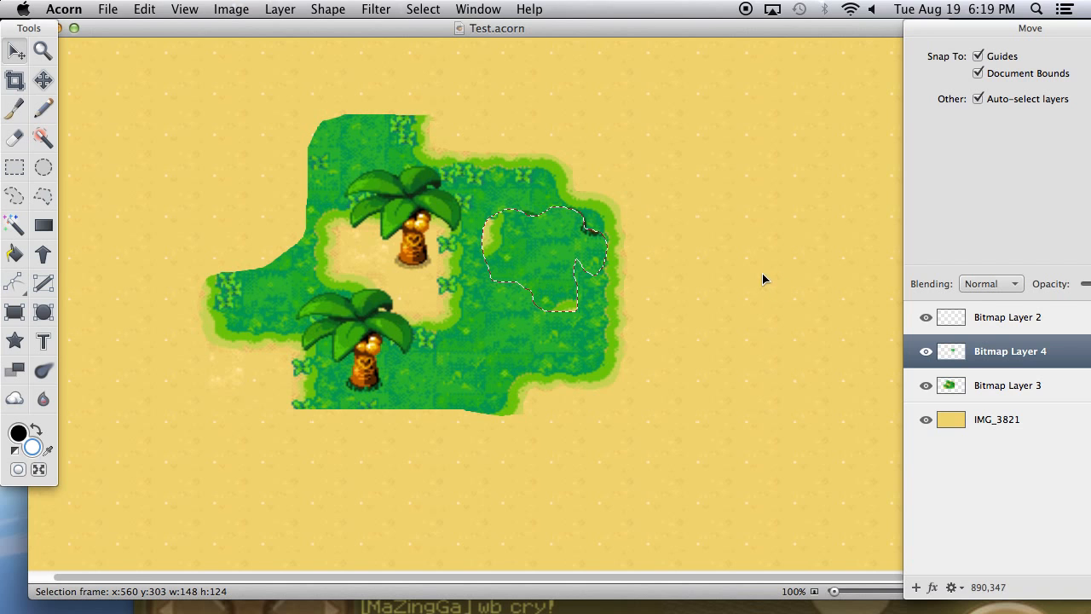
key(super+d)
Lasso the light sandy corner at the lower end of the patch on Bitmap Layer 4, about 44 by 42 px, and delete it.
key(super+equal)
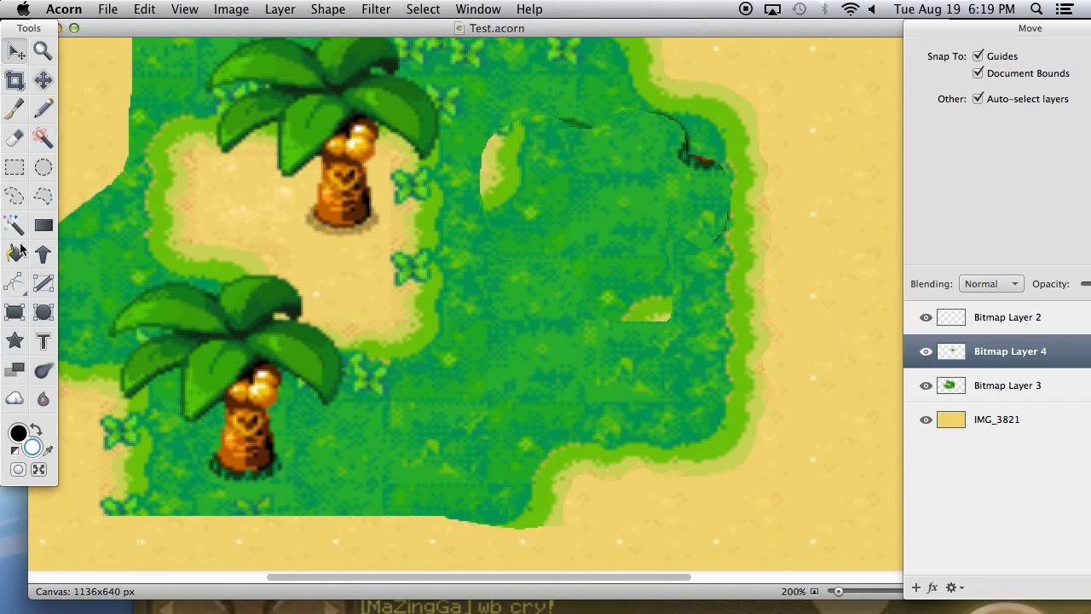
click(24, 197)
mouse_move(621, 315)
mouse_down()
mouse_move(645, 297)
mouse_move(686, 297)
mouse_up()
drag(670, 363, 669, 364)
key(Delete)
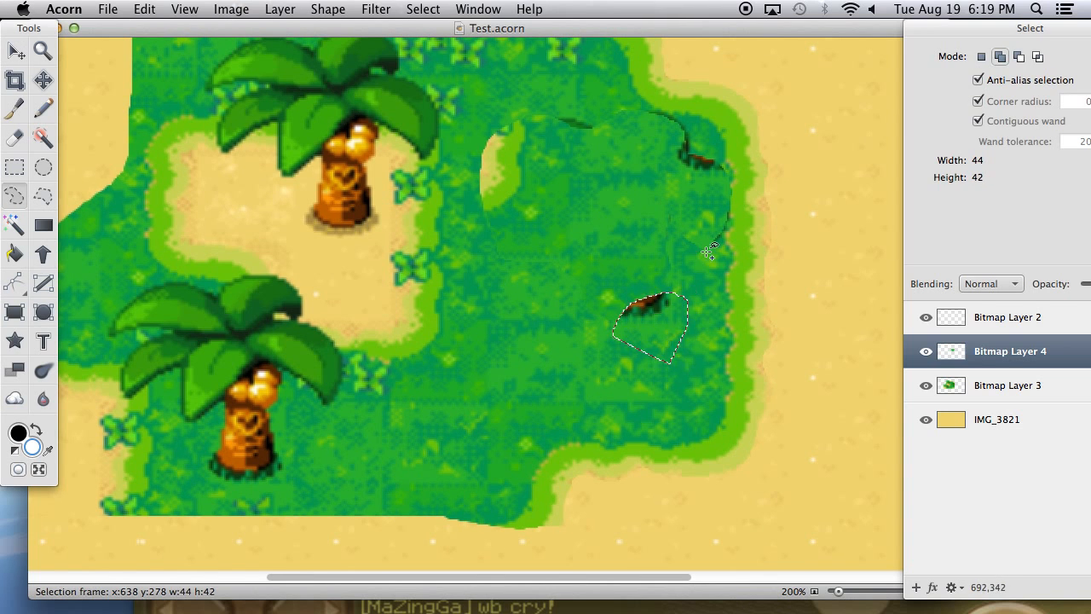
Lasso and delete the excess of the Bitmap Layer 4 patch at its upper-right edge, about 104 by 117 px, and the sandy strip on its left.
key(super+d)
mouse_move(723, 264)
mouse_down()
mouse_move(723, 221)
mouse_move(720, 177)
mouse_move(675, 165)
mouse_move(674, 129)
mouse_move(649, 115)
mouse_move(649, 92)
mouse_move(721, 98)
mouse_move(822, 238)
mouse_move(750, 290)
mouse_up()
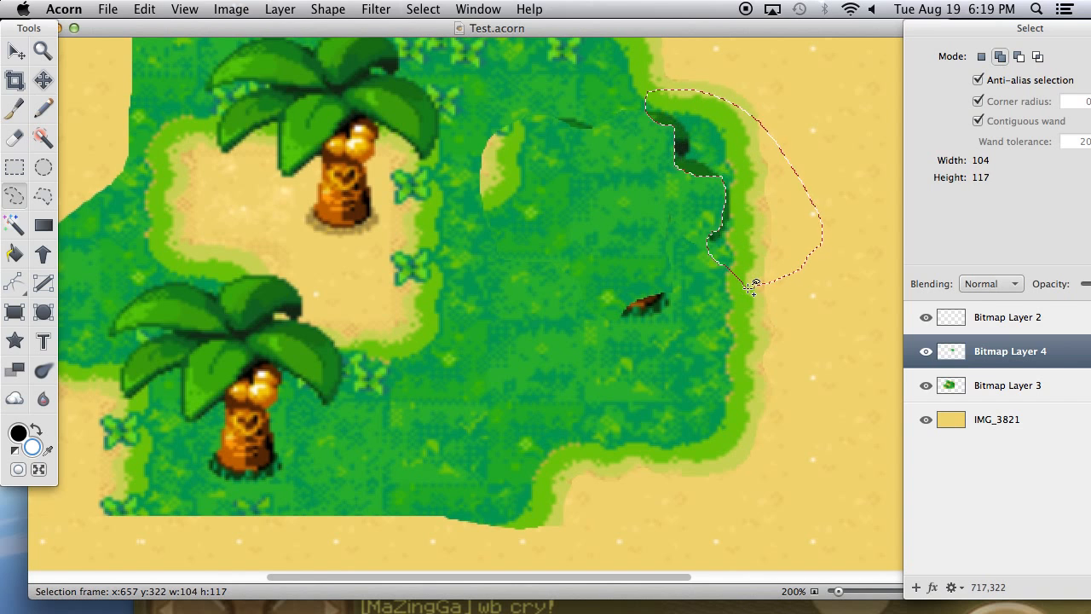
key(super+d)
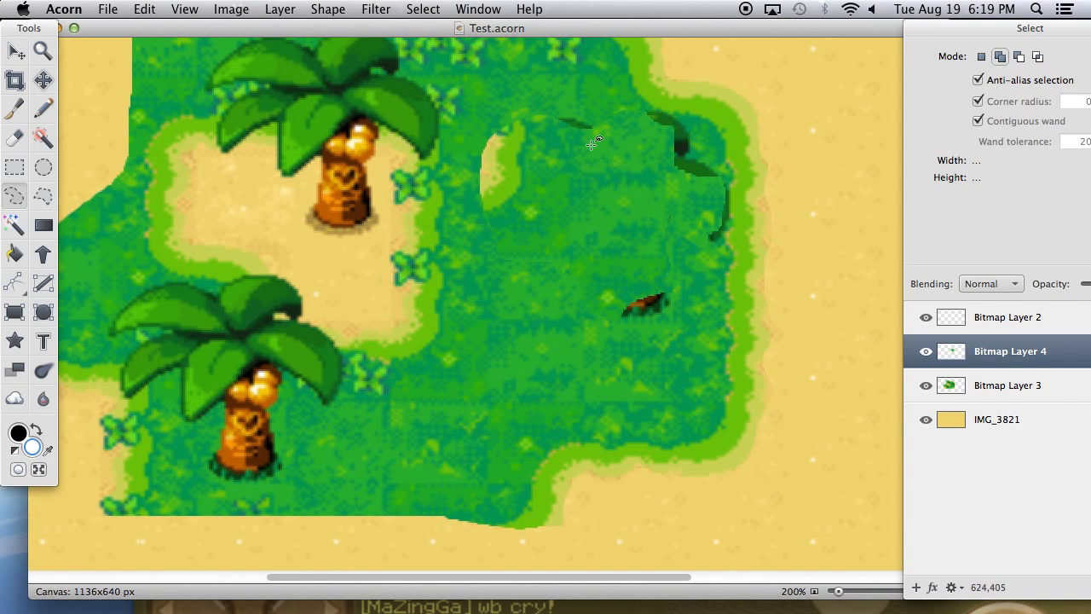
mouse_move(513, 102)
mouse_down()
mouse_move(519, 191)
mouse_move(476, 217)
mouse_move(465, 114)
mouse_move(509, 107)
mouse_up()
key(super+d)
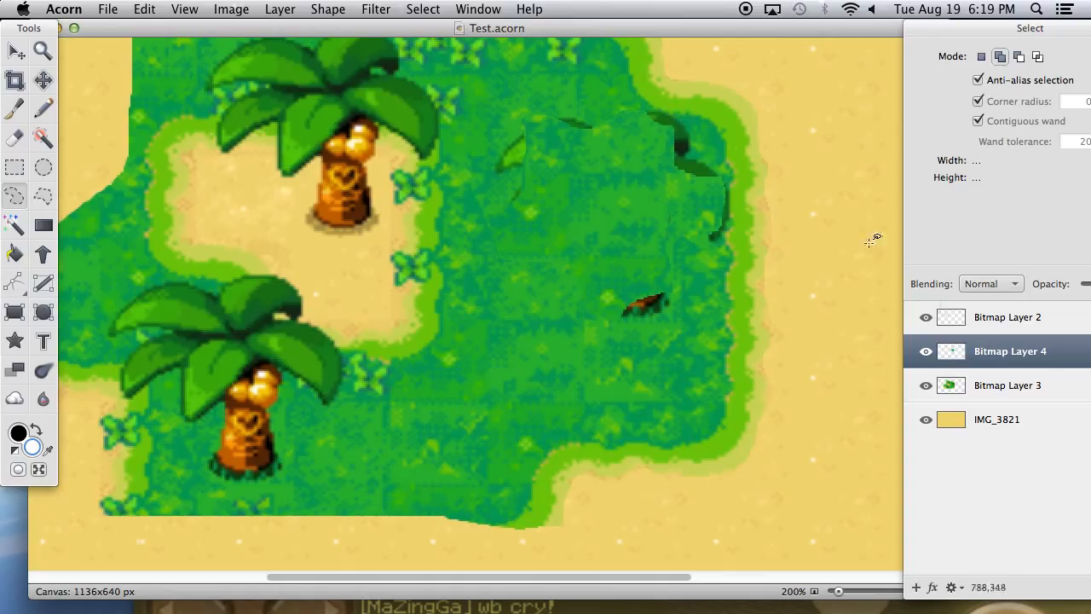
On empty Bitmap Layer 2, lasso the leaf remnants at the patch's upper-right edge, about 62 by 89 px, and shift only the outline onto clean grass.
click(982, 316)
mouse_move(688, 121)
mouse_down()
mouse_move(653, 103)
mouse_move(639, 119)
mouse_move(664, 133)
mouse_move(680, 179)
mouse_move(719, 188)
mouse_move(700, 234)
mouse_move(726, 253)
mouse_move(742, 202)
mouse_move(734, 174)
mouse_move(686, 124)
mouse_up()
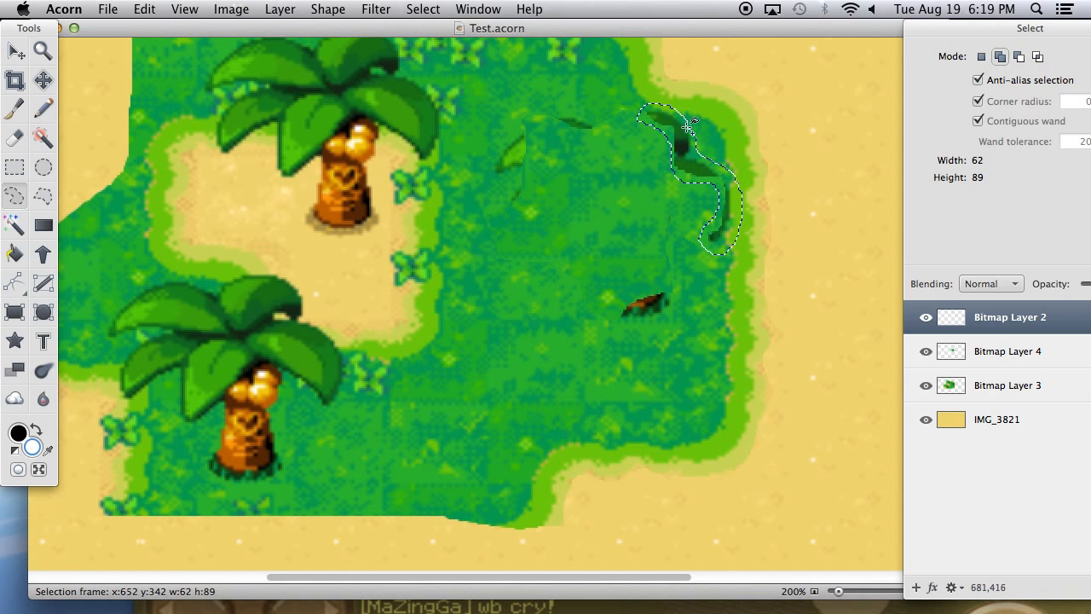
click(17, 53)
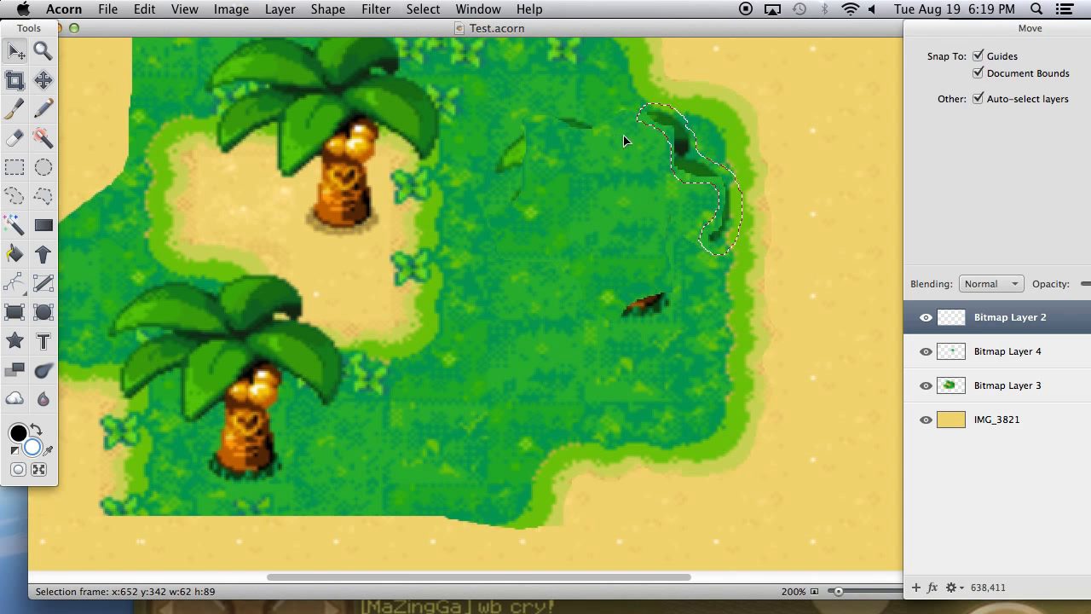
mouse_move(689, 153)
mouse_down()
mouse_move(545, 327)
mouse_move(504, 341)
mouse_up()
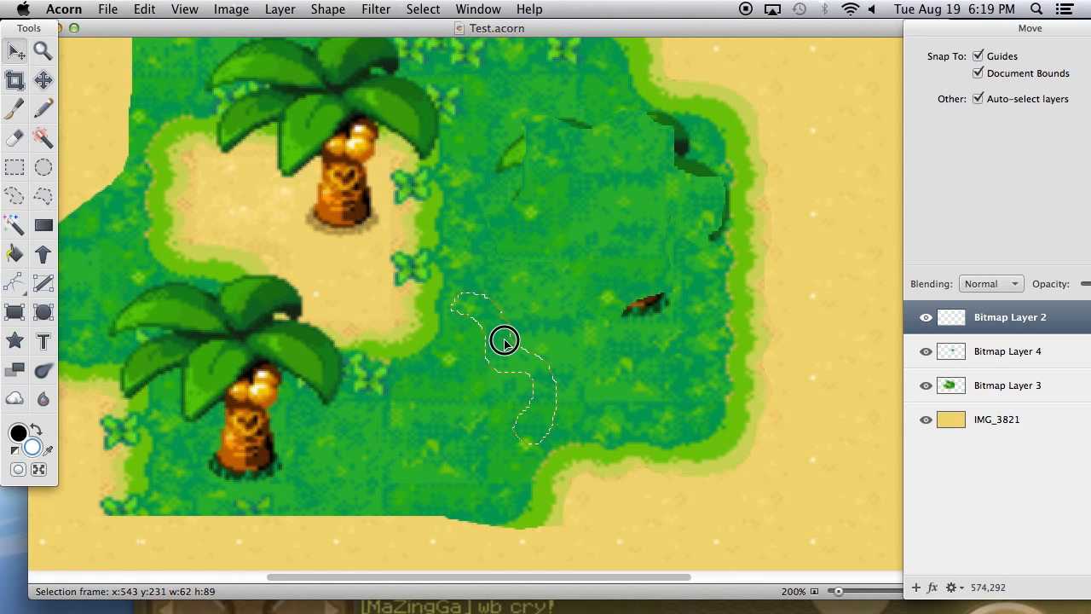
Copy the outlined grass from Bitmap Layer 3, paste it as a new layer over the upper-right leaf remnants, and deselect.
click(984, 385)
key(super+shift+n)
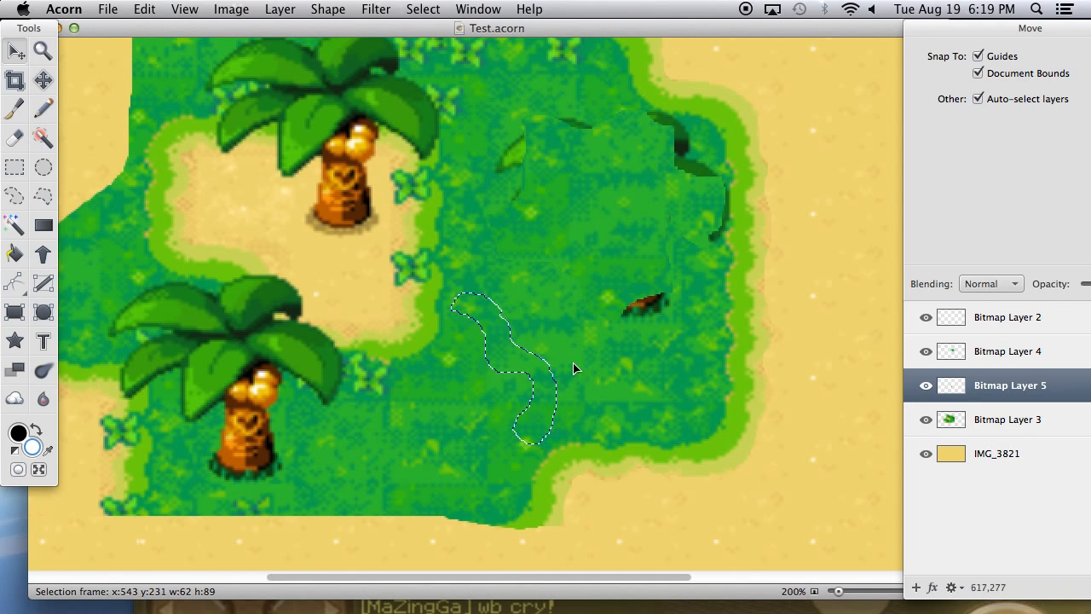
mouse_move(514, 358)
mouse_down()
mouse_move(567, 322)
mouse_move(692, 171)
mouse_up()
key(super+d)
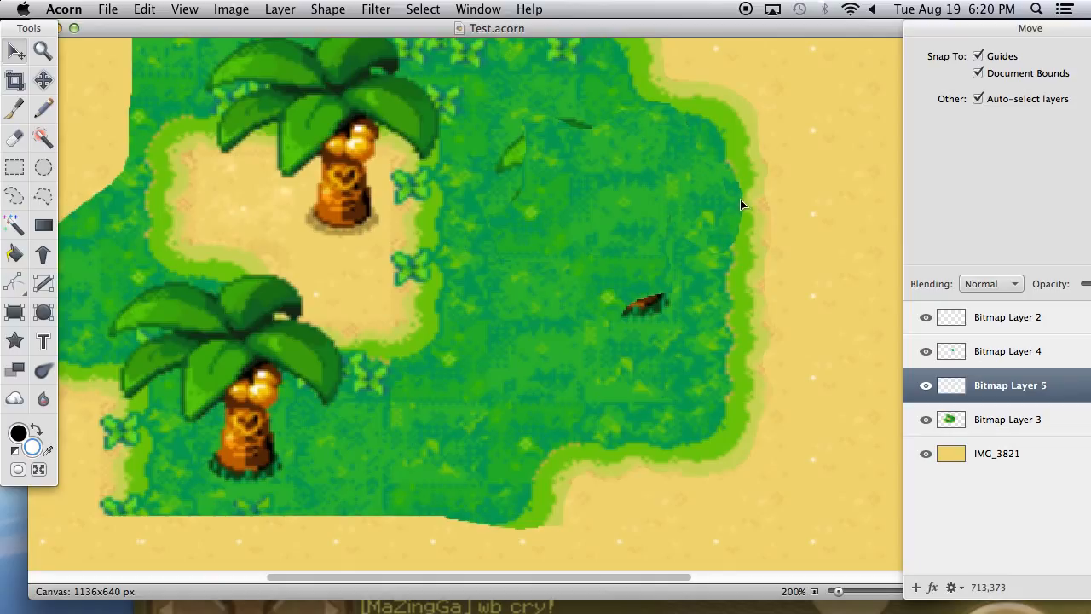
Lasso the two parts of Bitmap Layer 5 that overlap the light green border, one about 34 by 44 px, and delete them.
click(15, 195)
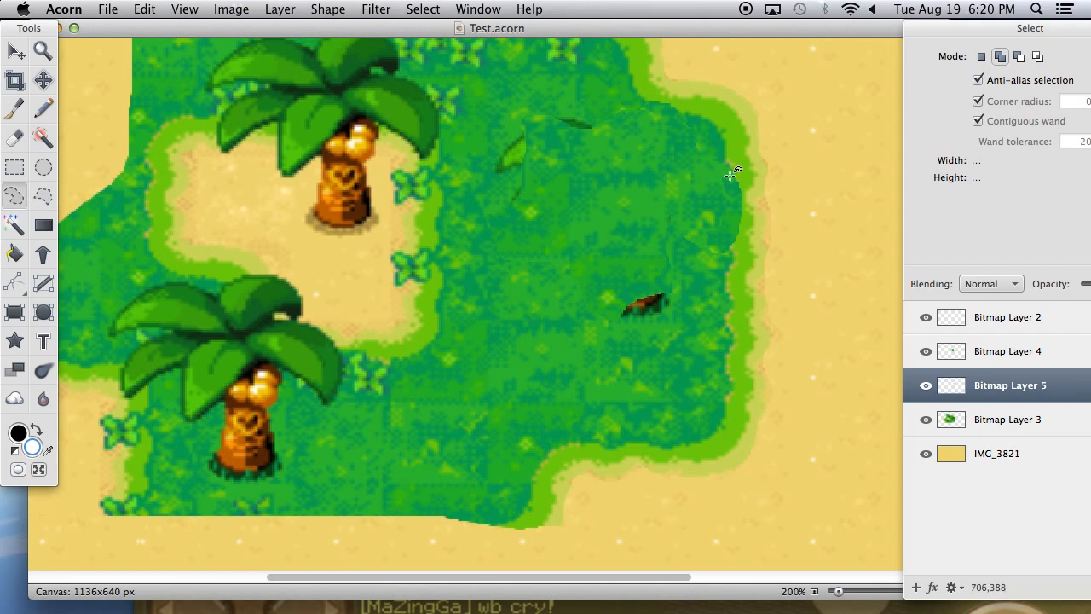
mouse_move(740, 174)
mouse_down()
mouse_move(734, 242)
mouse_move(747, 248)
mouse_move(791, 229)
mouse_up()
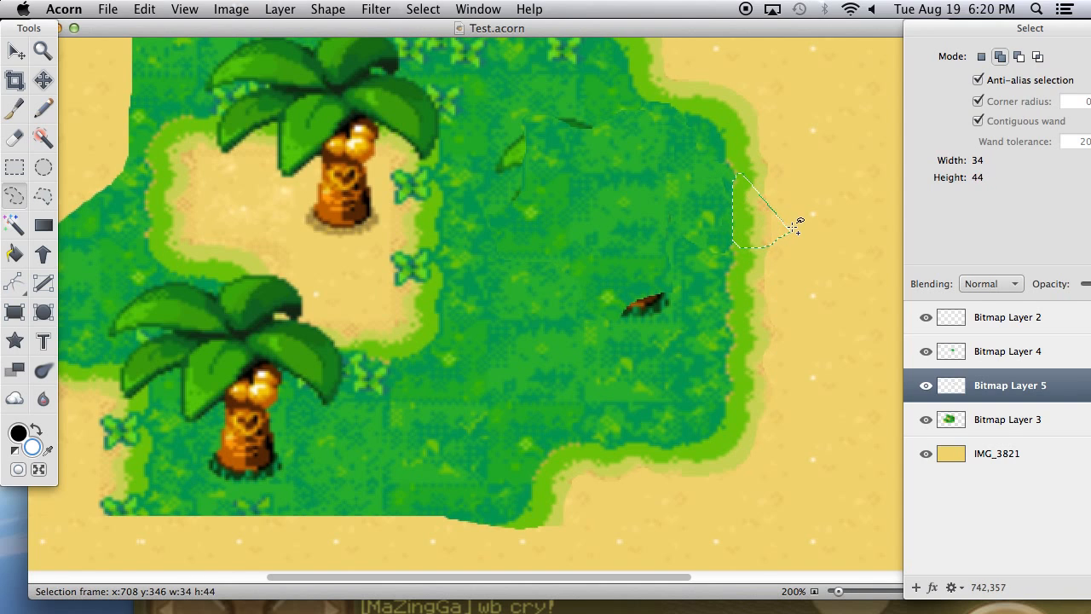
mouse_move(700, 107)
mouse_down()
mouse_move(644, 91)
mouse_move(671, 82)
mouse_up()
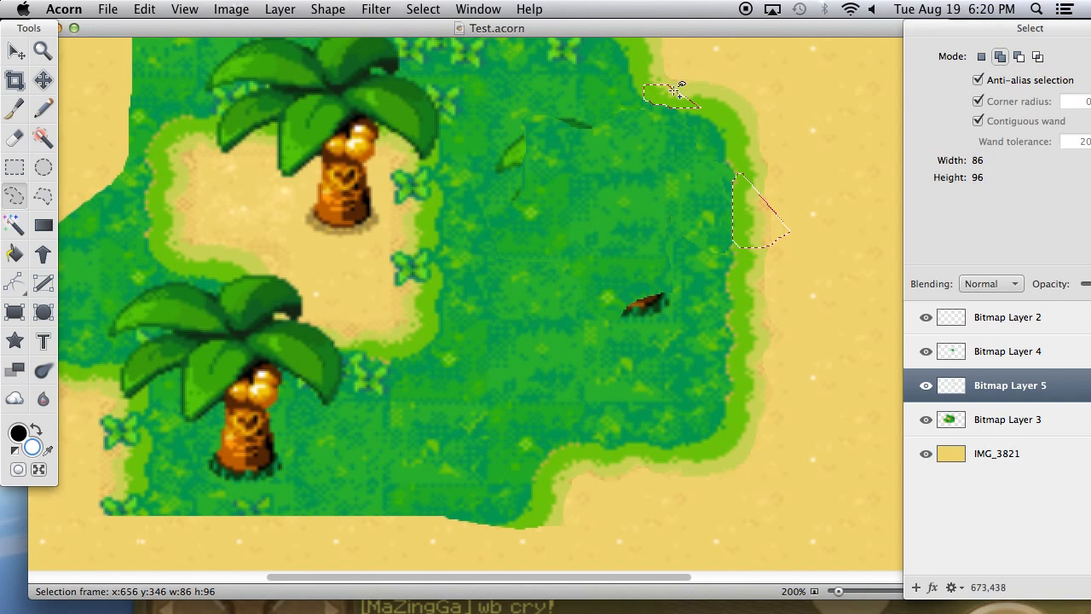
key(super+d)
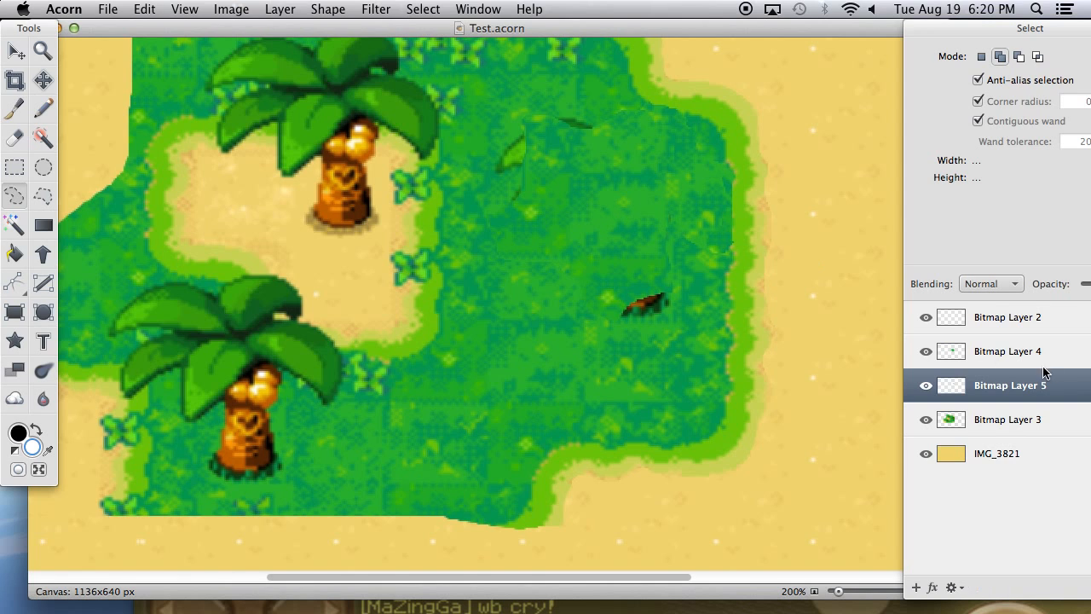
On Bitmap Layer 2, lasso the leaf remnants at the patch's upper-left edge, about 64 by 63 px, and shift only the outline onto clean grass.
click(1043, 320)
mouse_move(595, 134)
mouse_down()
mouse_move(574, 103)
mouse_move(504, 122)
mouse_move(496, 182)
mouse_move(519, 205)
mouse_move(538, 129)
mouse_move(602, 129)
mouse_up()
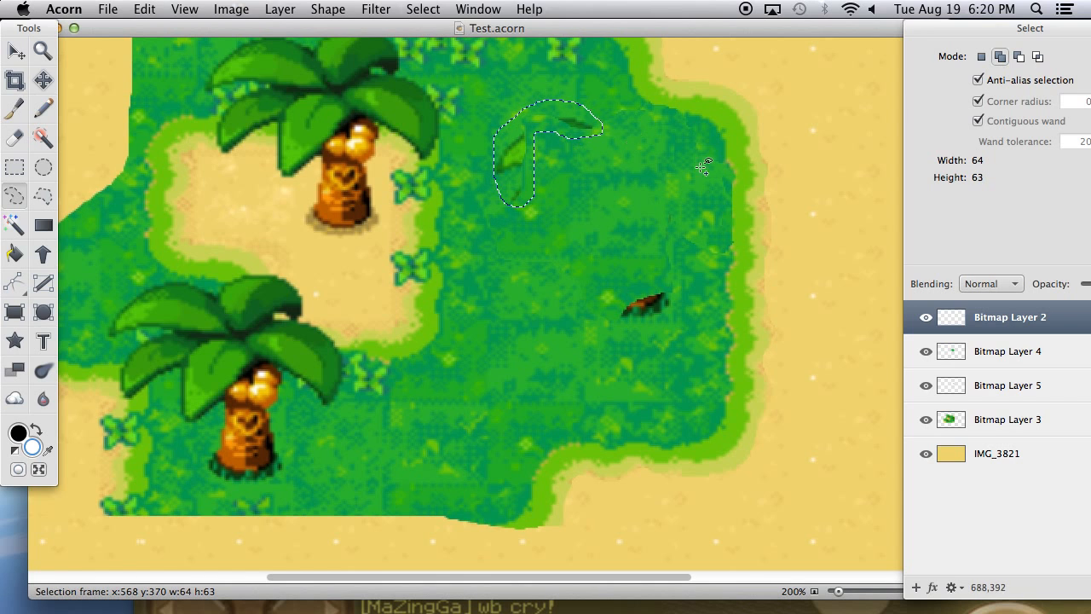
key(v)
drag(530, 128, 494, 364)
Copy the outlined grass from Bitmap Layer 3, paste it as a new layer over the upper-left leaf remnants, and deselect.
click(976, 418)
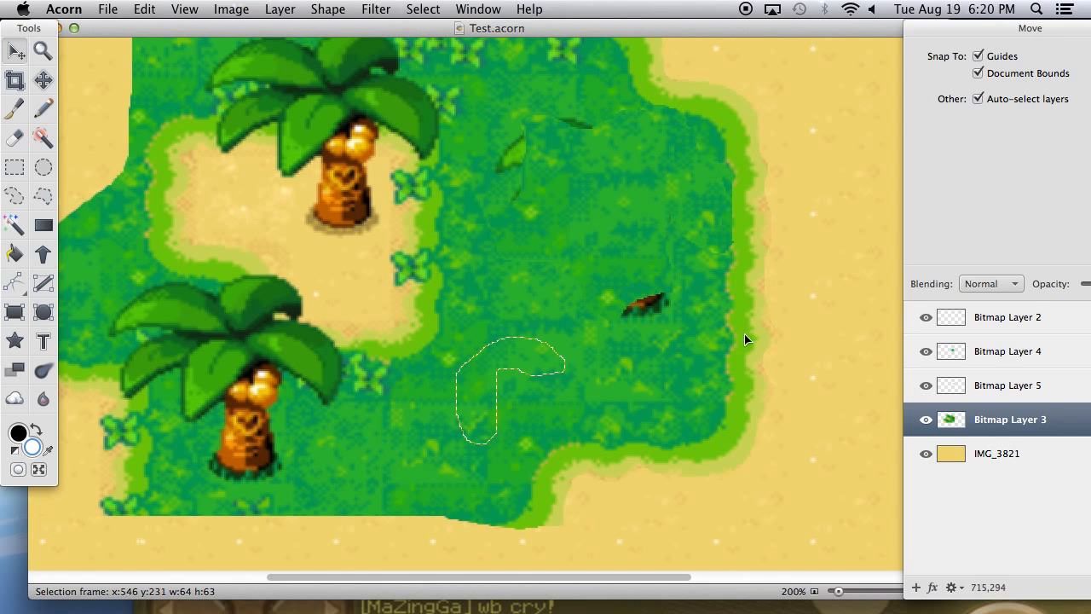
key(super+c)
key(super+v)
drag(482, 369, 518, 128)
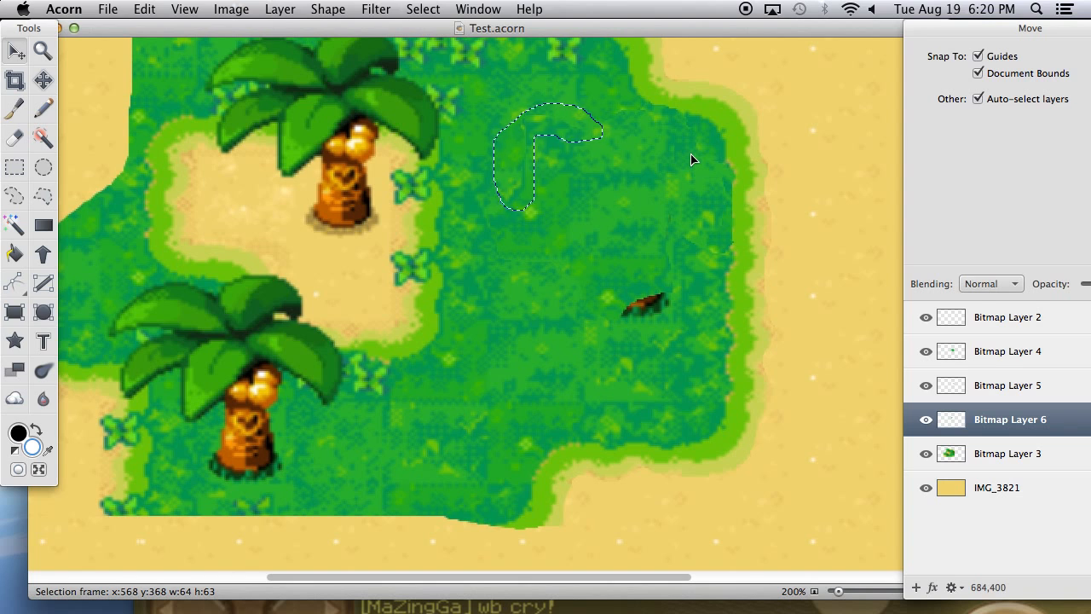
key(super+d)
Lasso a small piece of Bitmap Layer 4 at the patch's upper-left corner, about 12 by 22 px, delete it, and deselect.
key(l)
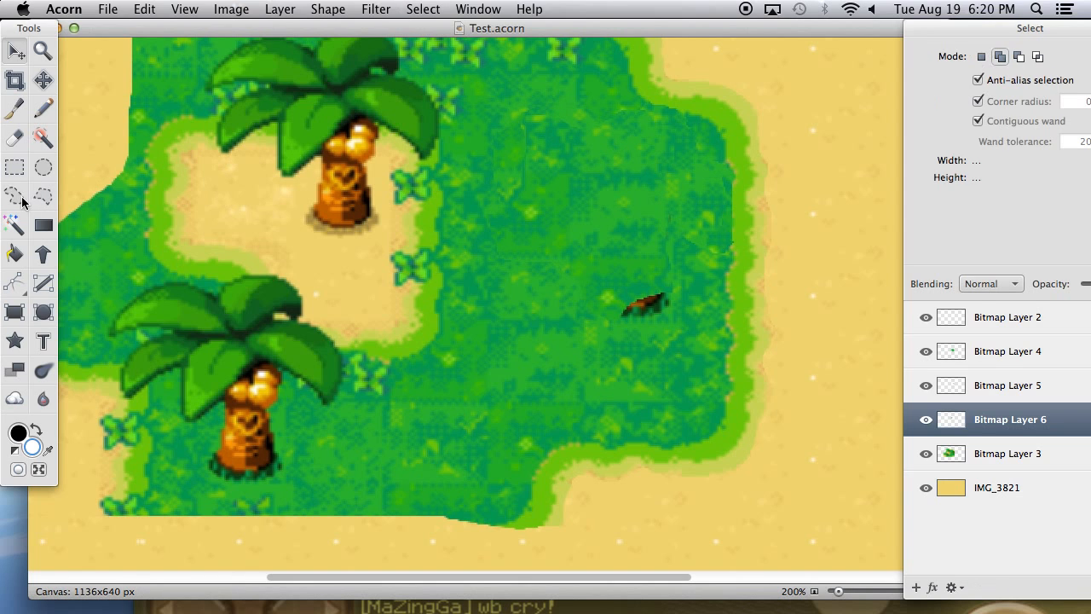
click(14, 52)
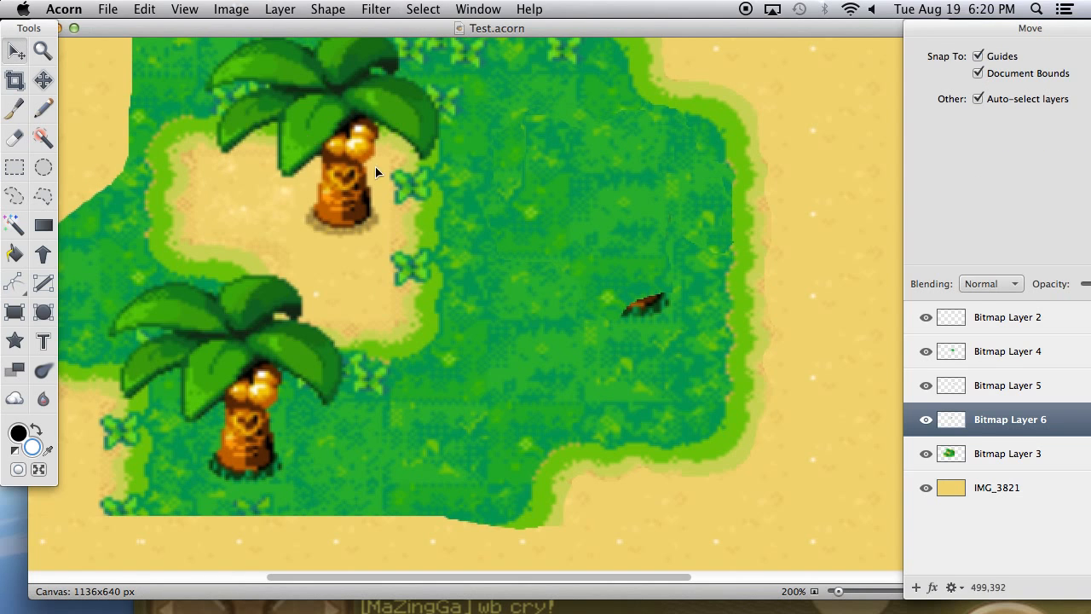
click(573, 199)
click(14, 196)
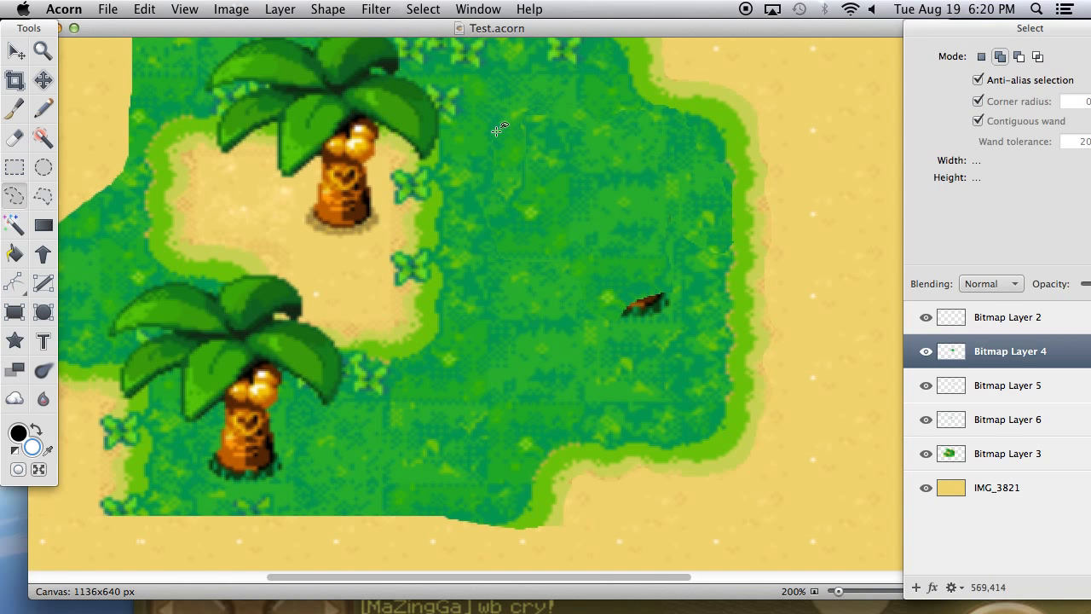
mouse_move(532, 118)
mouse_down()
mouse_move(531, 131)
mouse_move(519, 105)
mouse_move(529, 106)
mouse_up()
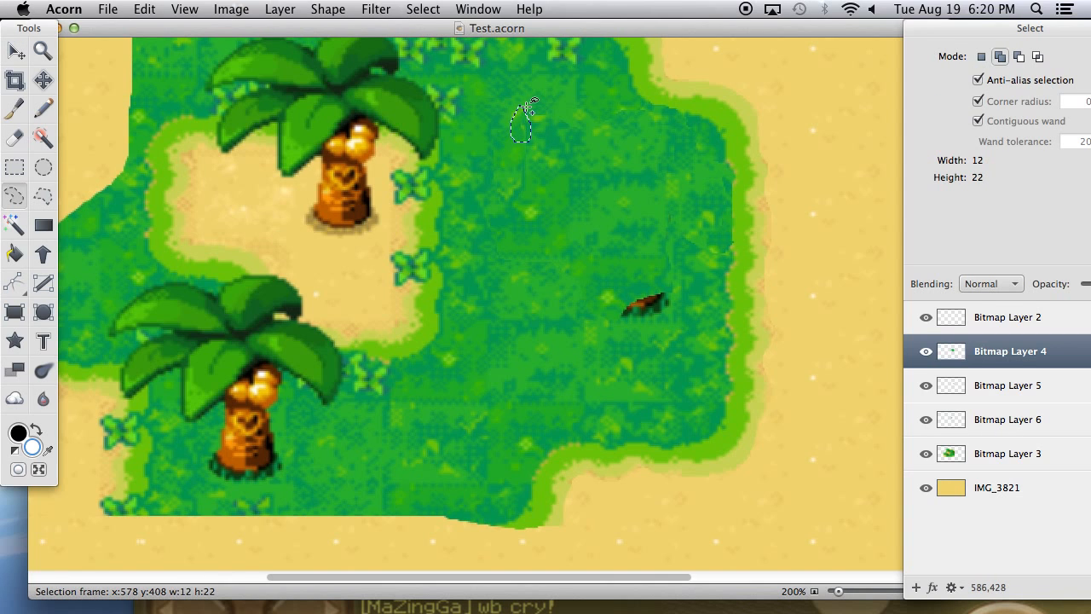
click(603, 111)
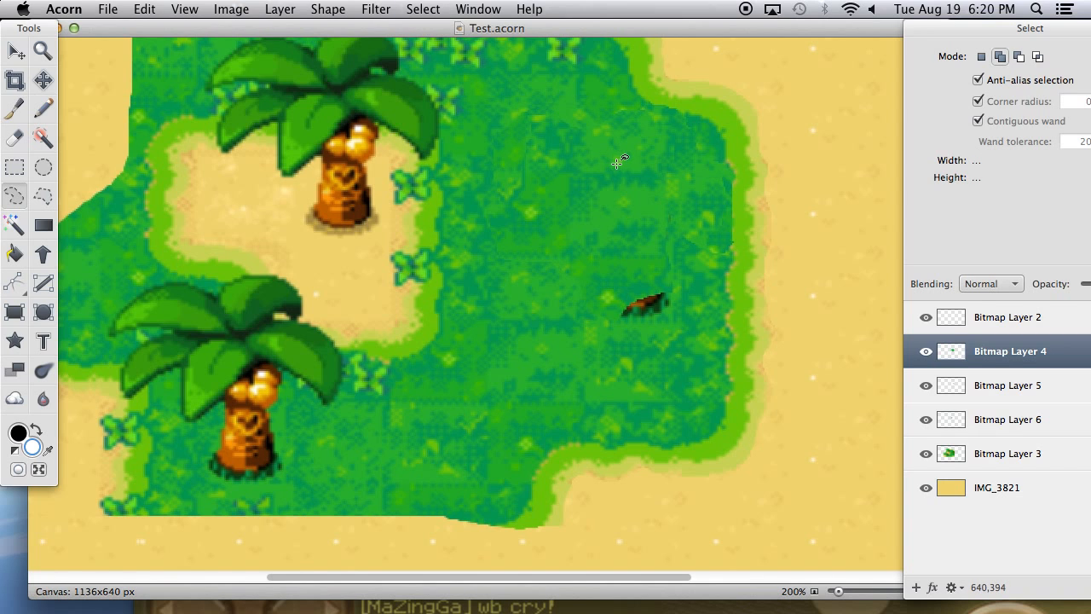
Merge the grass patches on Bitmap Layers 4, 5 and 6 down into Bitmap Layer 3.
key(super+minus)
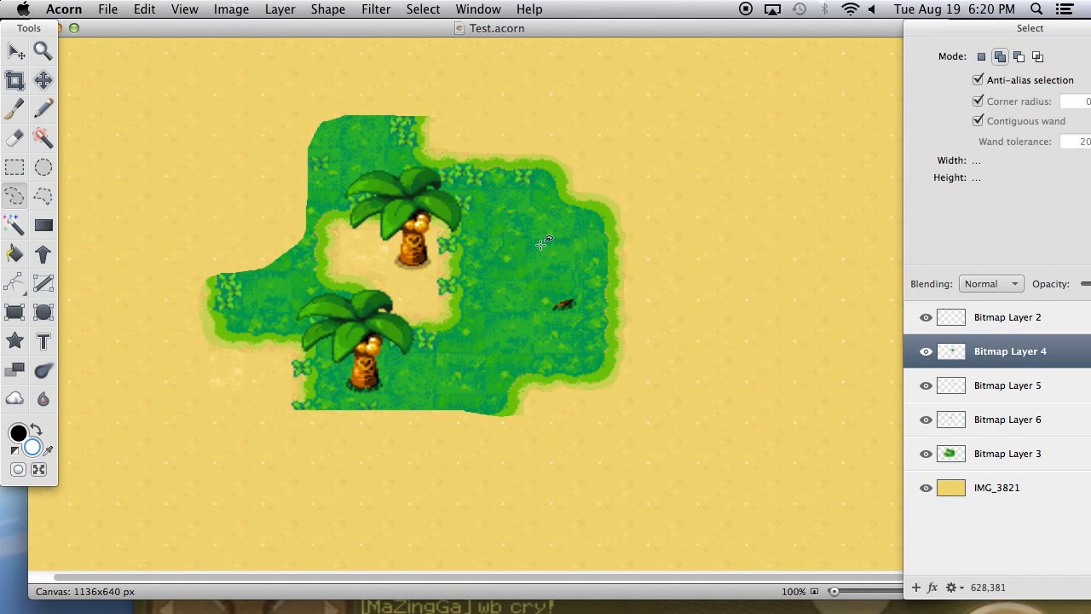
key(super+equal)
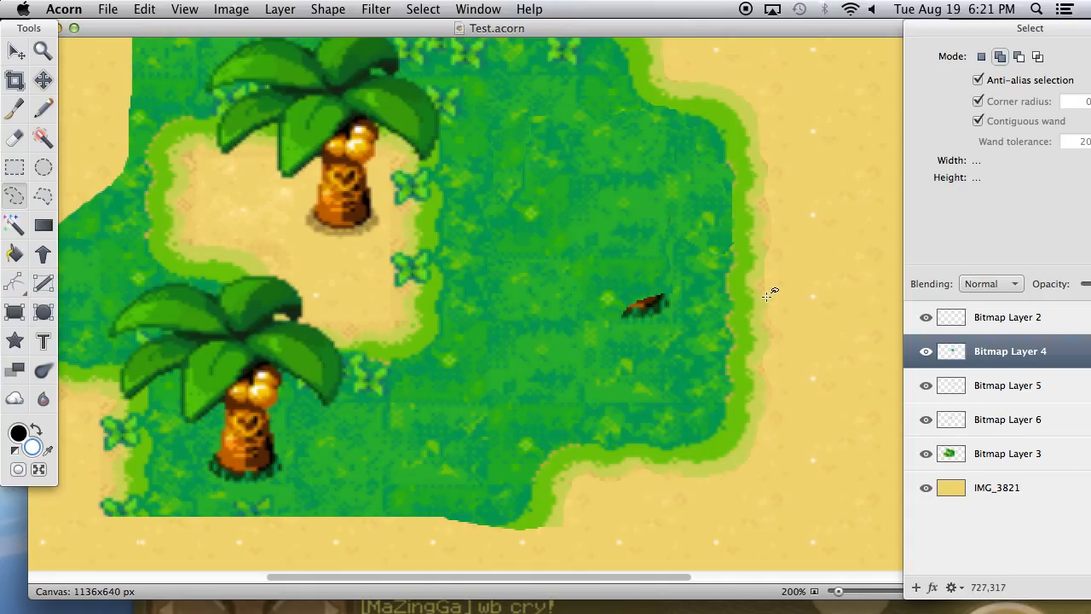
key(super+e)
key(super+e)
key(super+e)
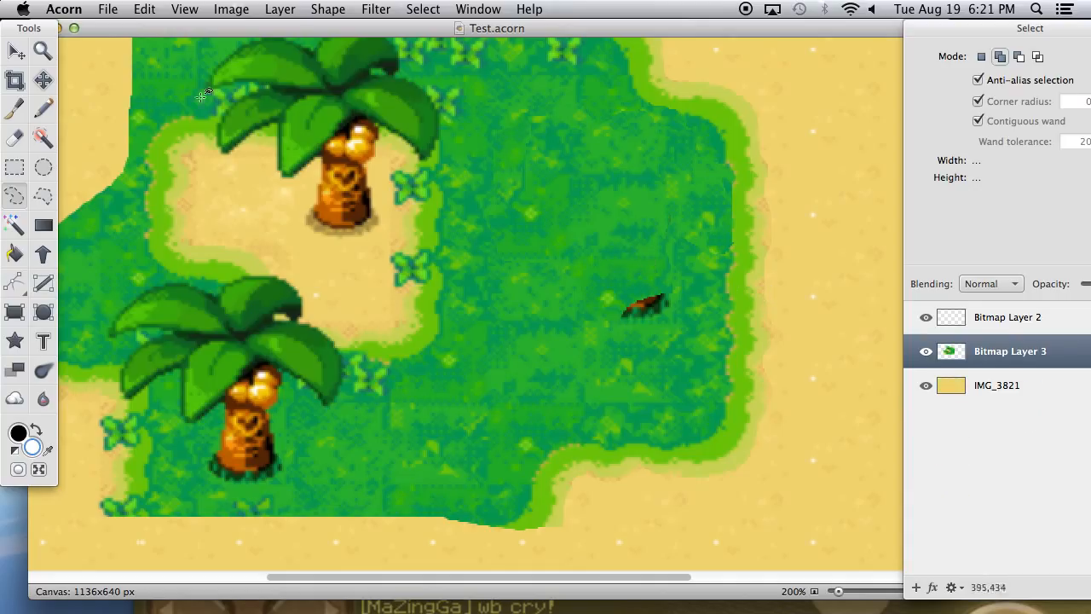
On Bitmap Layer 2, lasso the leftover piece of palm trunk, about 40 by 29 px, and shift only the outline onto clean grass.
click(15, 53)
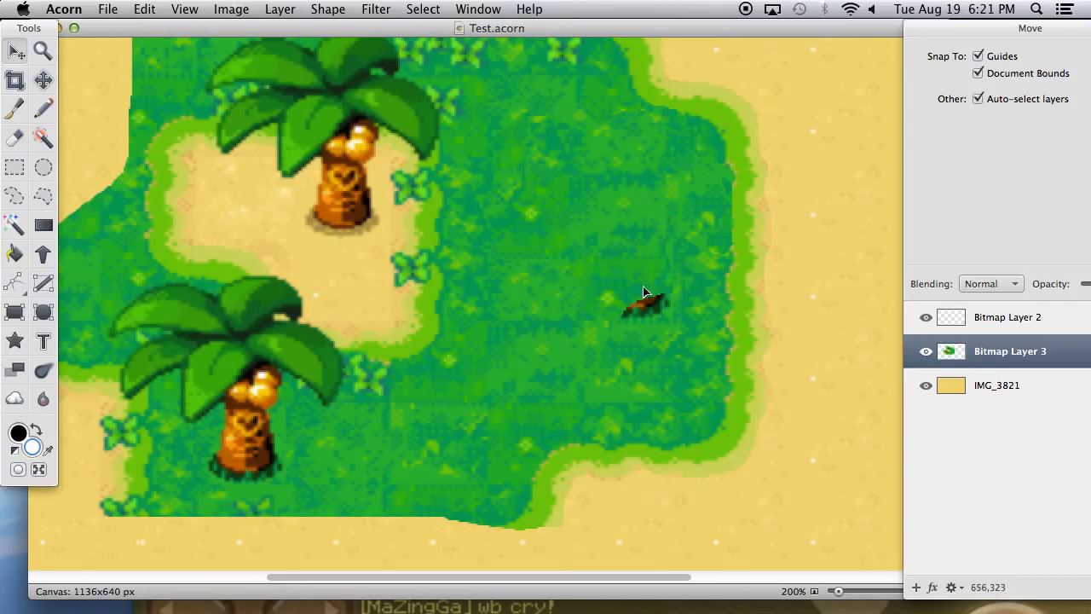
click(967, 319)
click(14, 201)
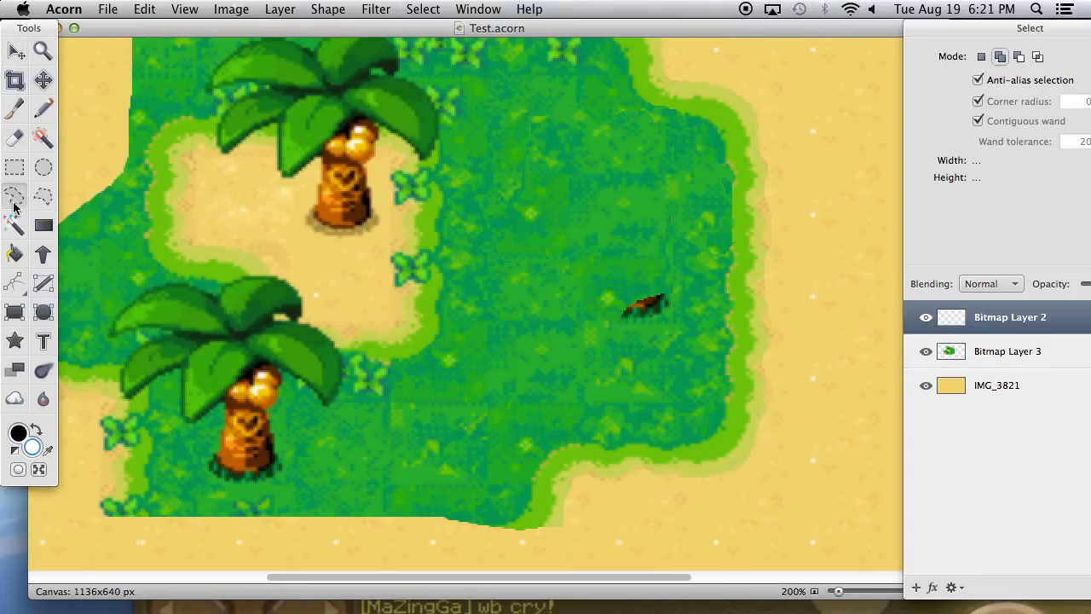
mouse_move(676, 298)
mouse_down()
mouse_move(638, 287)
mouse_move(616, 324)
mouse_move(684, 312)
mouse_move(491, 381)
mouse_move(619, 321)
mouse_move(575, 356)
mouse_up()
click(15, 51)
key(super+c)
key(super+v)
key(super+z)
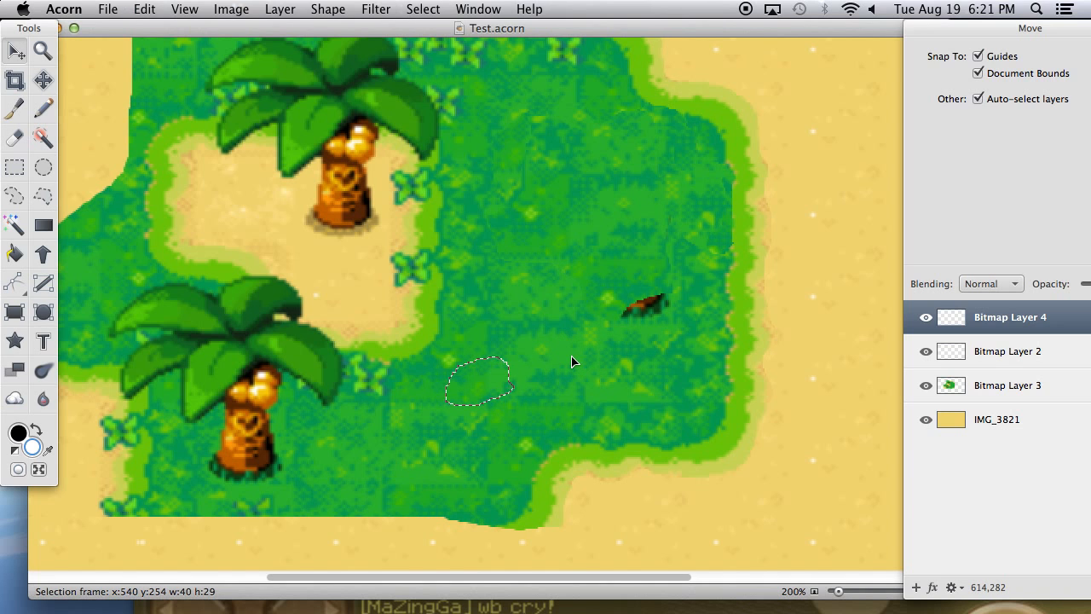
key(super+z)
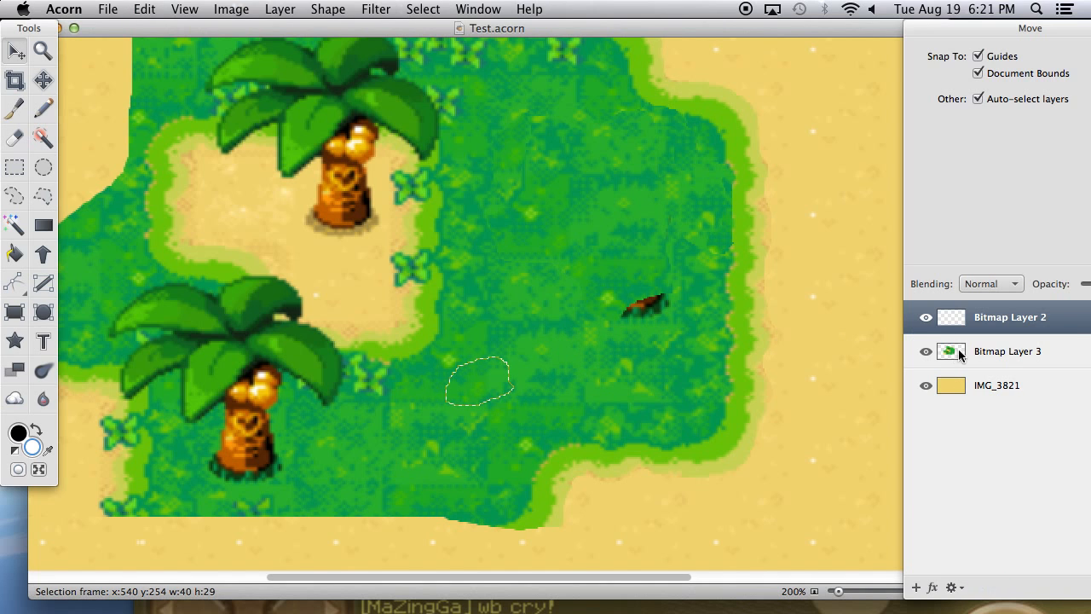
Copy the outlined grass from Bitmap Layer 3, paste it as a new layer over the leftover trunk piece, and deselect.
click(980, 349)
mouse_move(492, 385)
mouse_down()
mouse_move(606, 355)
mouse_move(670, 322)
mouse_move(661, 322)
mouse_up()
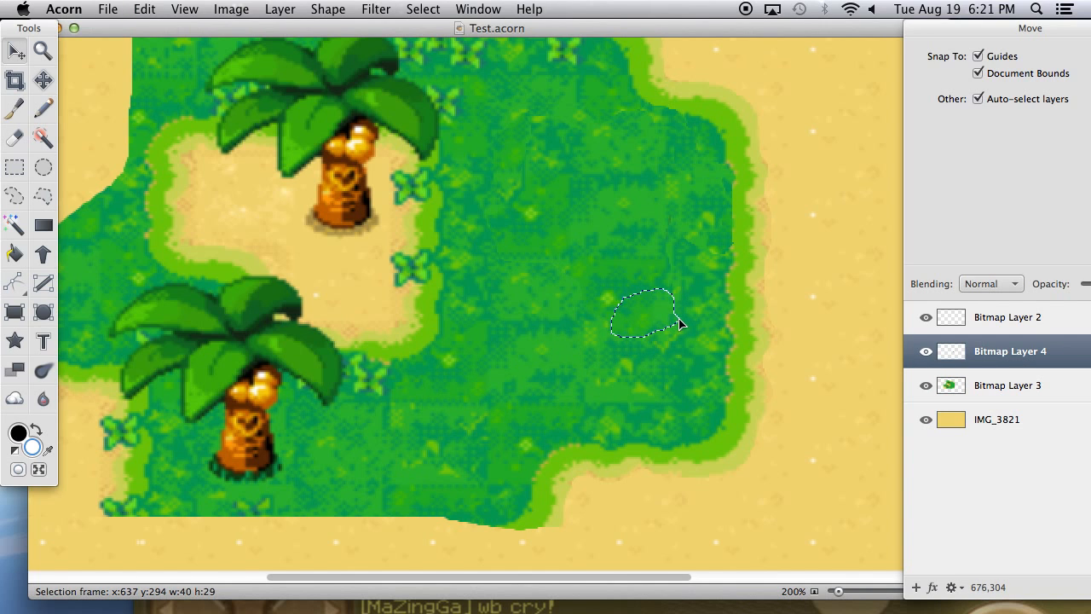
key(super+d)
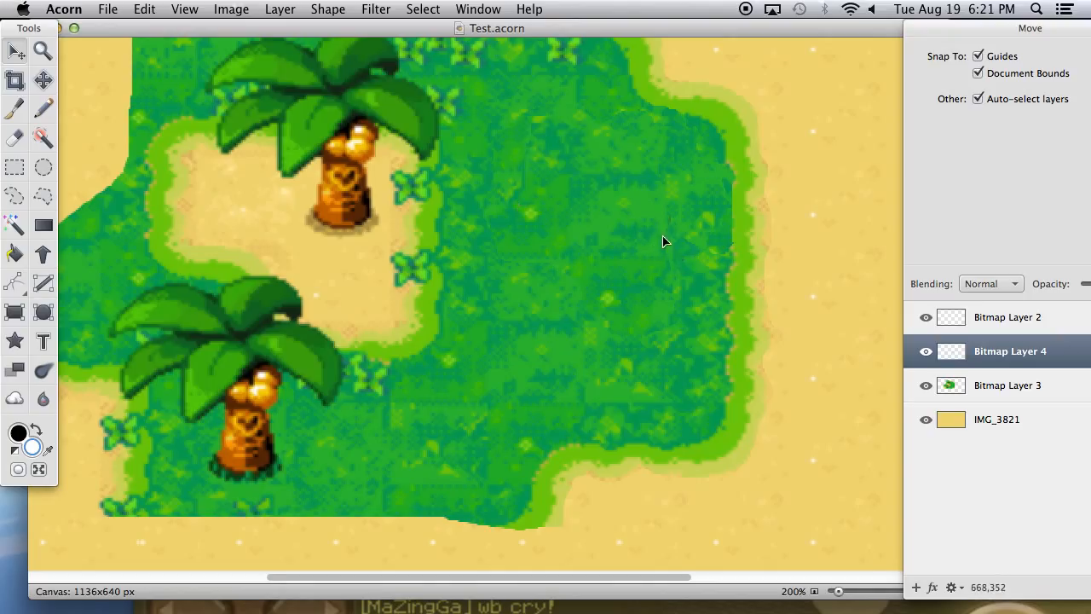
key(super+minus)
drag(561, 291, 621, 290)
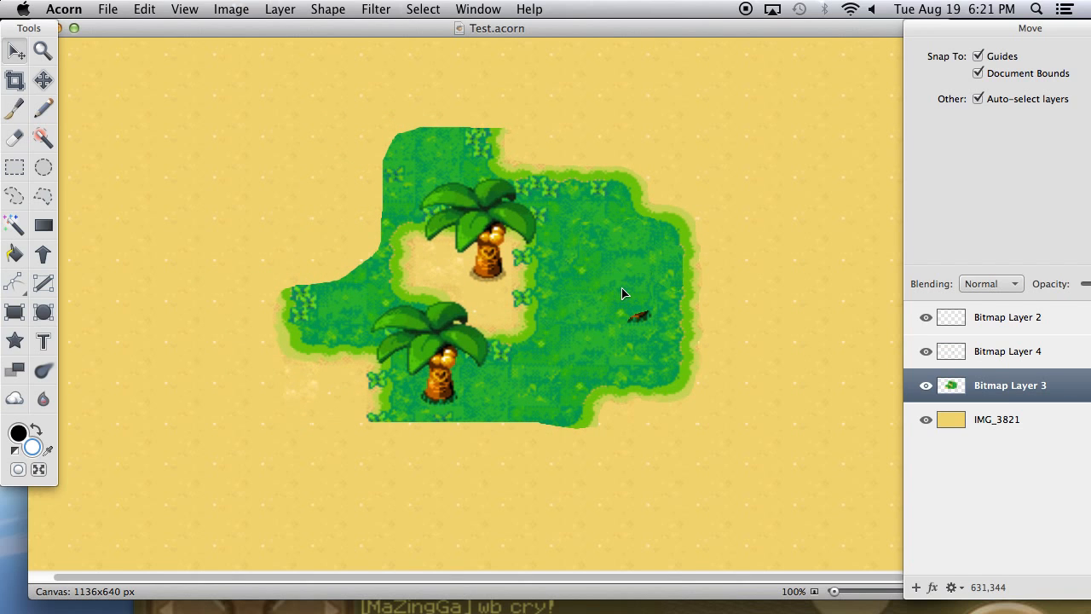
key(super+z)
Merge the trunk-covering patch on Bitmap Layer 4 into Bitmap Layer 3 and move the whole grass area slightly to the right on the sand.
click(980, 354)
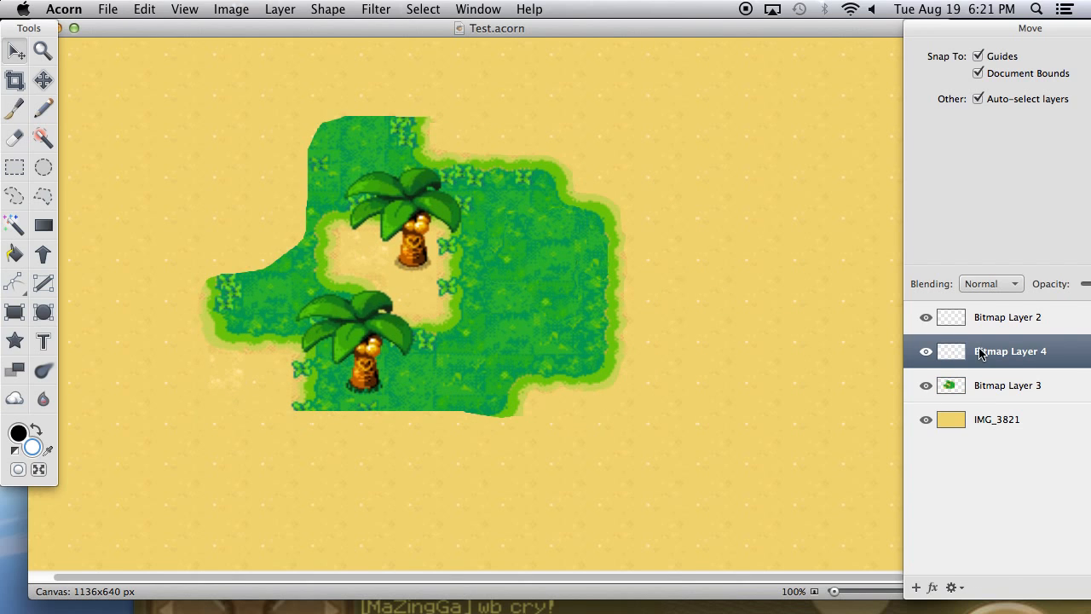
key(Delete)
drag(547, 281, 602, 289)
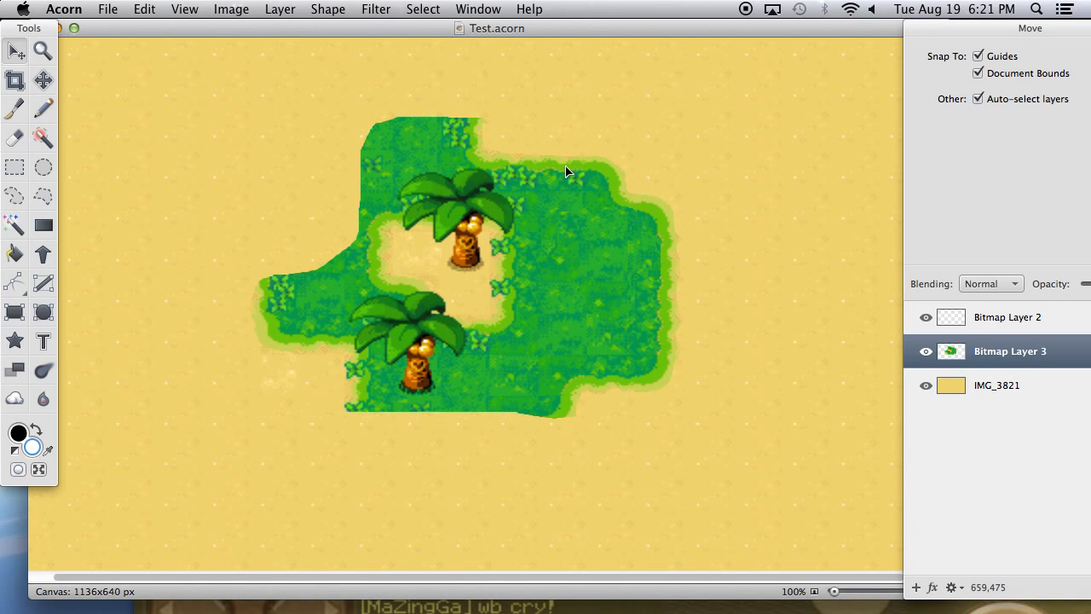
Lasso the eastern part of the grass area on Bitmap Layer 3, about 223 by 348 px, including its sandy edge.
key(super+equal)
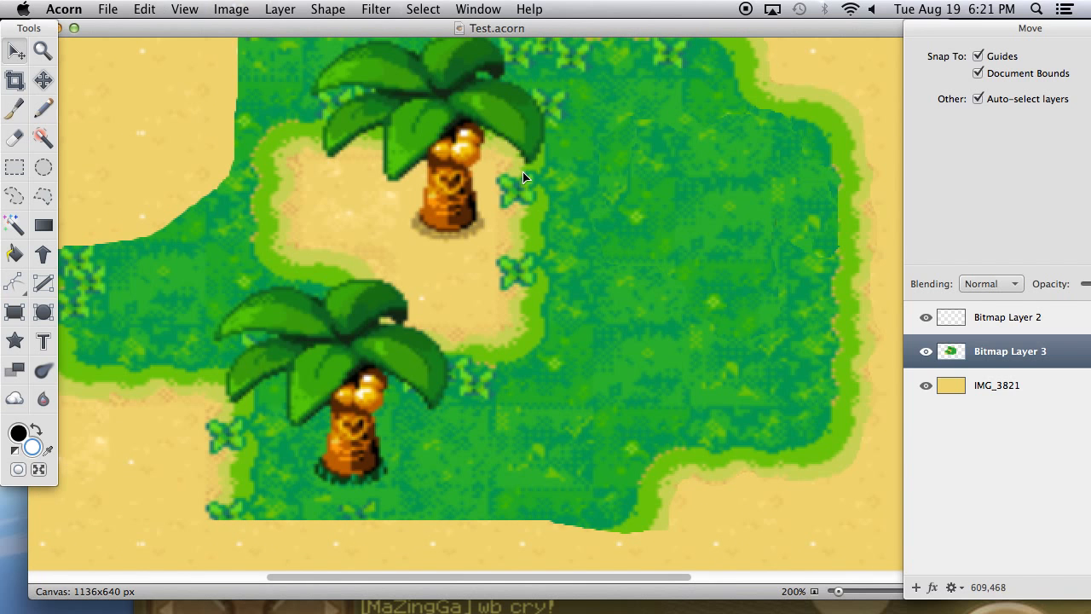
scroll(586, 283, up, 2)
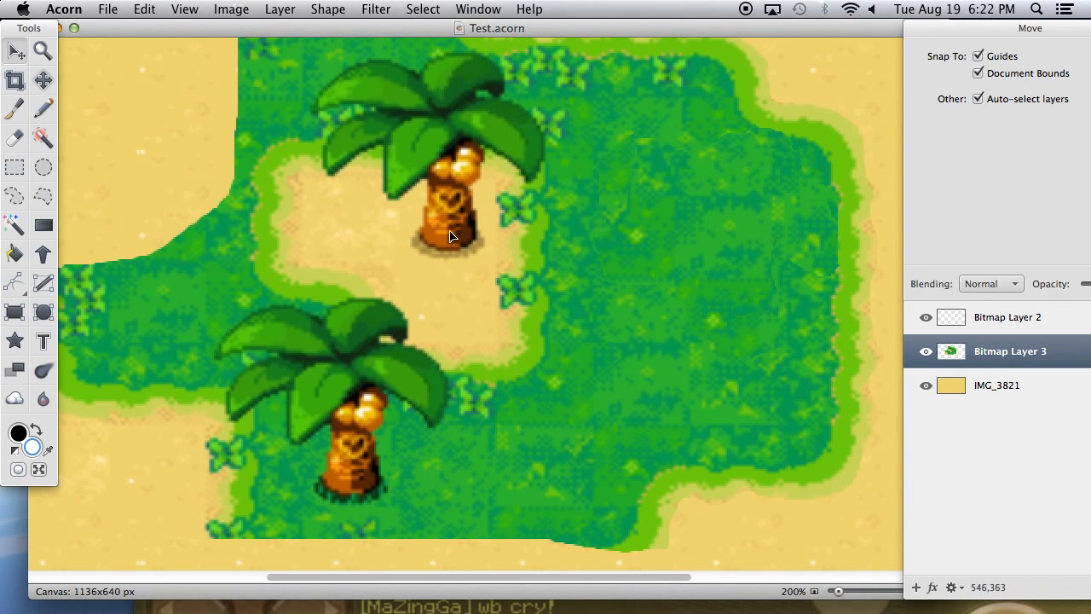
click(14, 195)
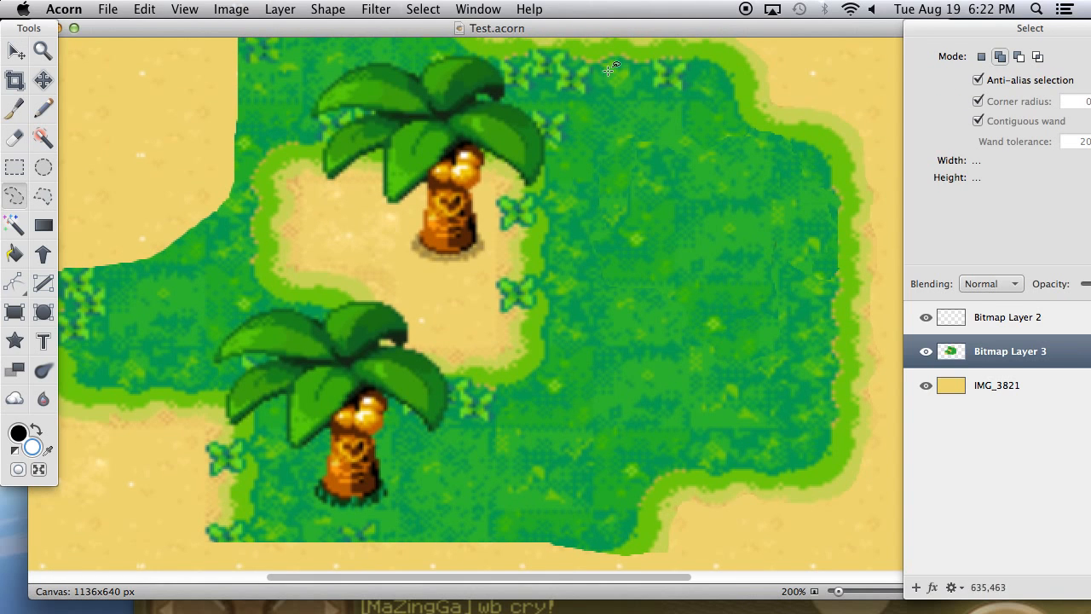
scroll(600, 86, up, 1)
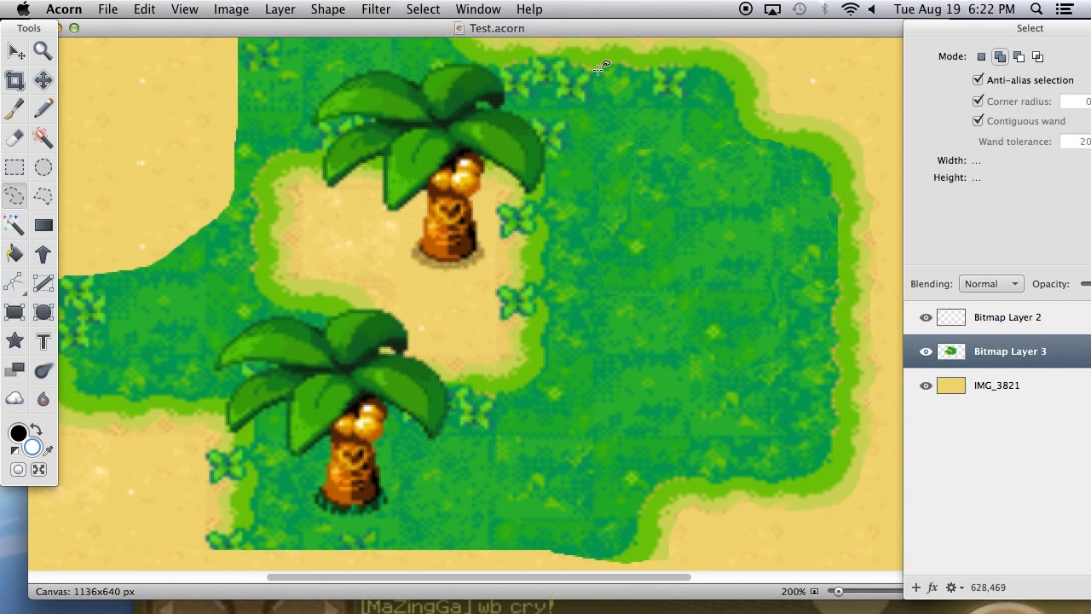
scroll(612, 64, up, 3)
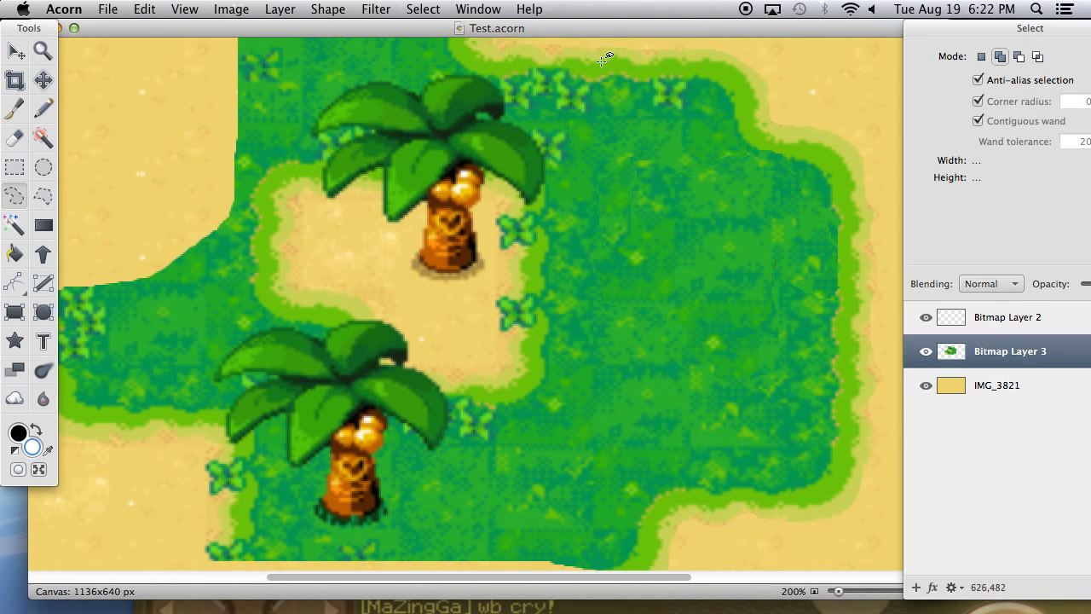
mouse_move(584, 67)
mouse_down()
mouse_move(597, 124)
mouse_move(547, 220)
mouse_move(562, 300)
mouse_move(554, 412)
mouse_move(564, 392)
mouse_move(538, 450)
mouse_move(526, 578)
mouse_move(534, 556)
mouse_move(626, 559)
mouse_move(809, 534)
mouse_move(858, 509)
mouse_move(905, 444)
mouse_move(887, 92)
mouse_move(802, 70)
mouse_move(769, 32)
mouse_move(755, 59)
mouse_up()
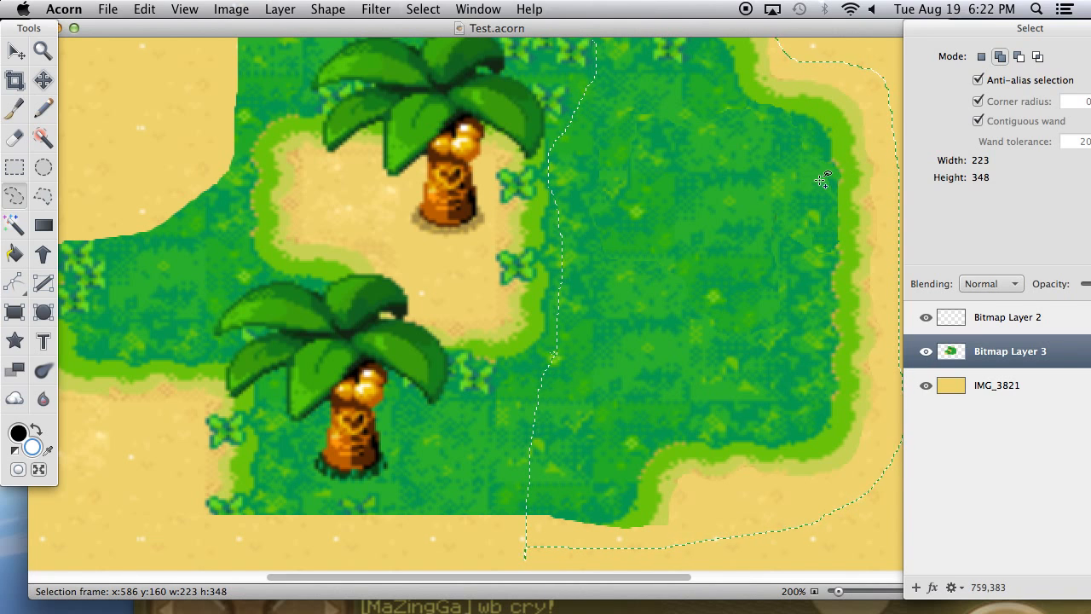
Copy the lassoed grass, paste it as a new layer, deselect, and move the piece onto empty sand beside the original.
click(15, 52)
key(super+c)
key(super+v)
key(super+minus)
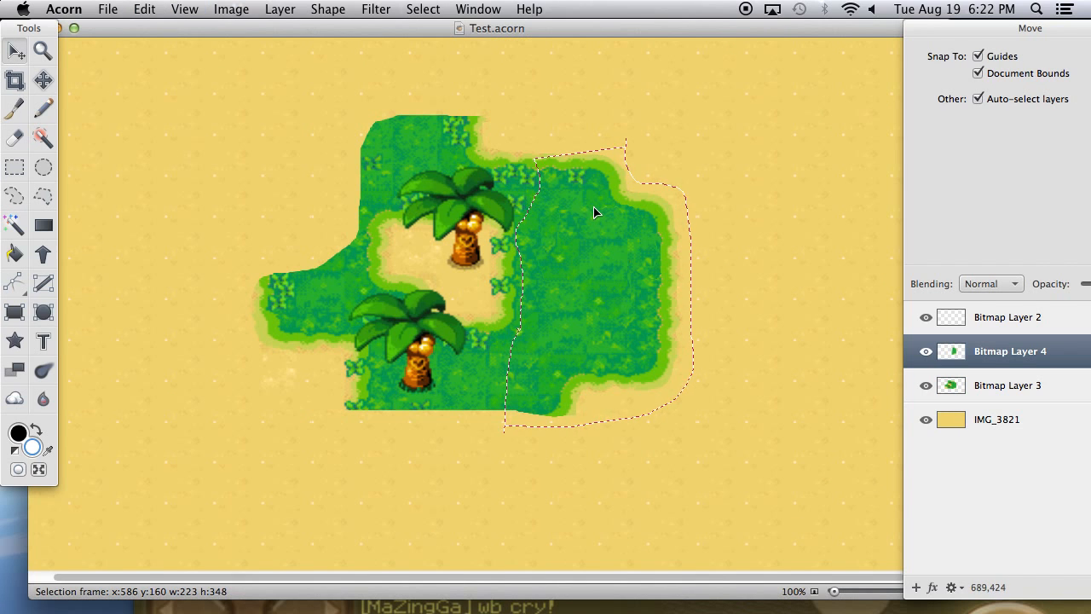
key(super+d)
drag(631, 252, 773, 341)
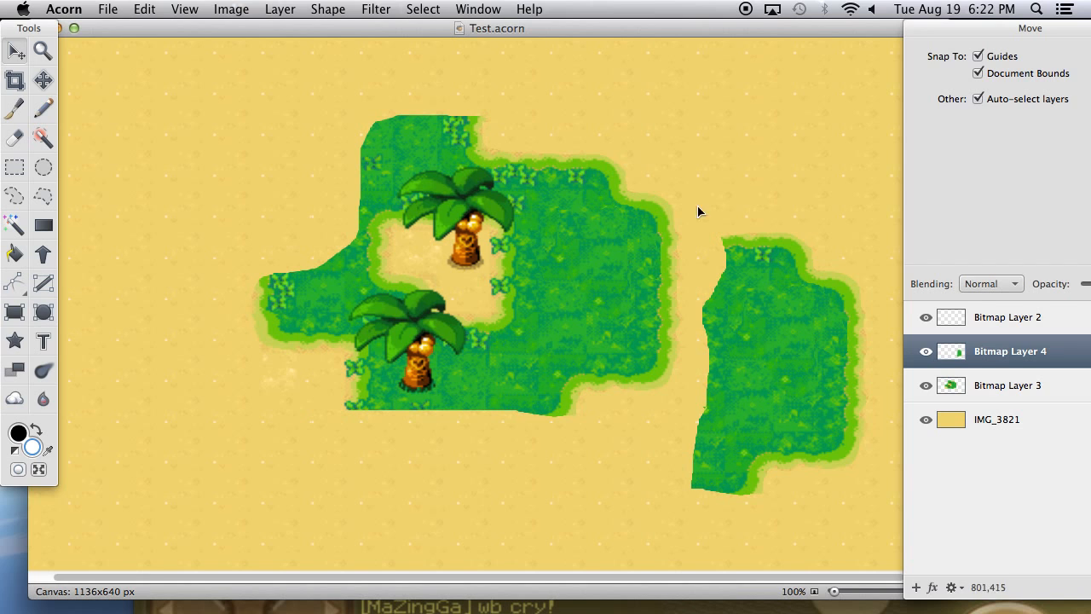
Clear the original grass area with the palm trees, then duplicate the pasted grass piece and place the copy to its left.
drag(939, 30, 1015, 26)
drag(572, 274, 435, 273)
key(Delete)
drag(801, 333, 484, 339)
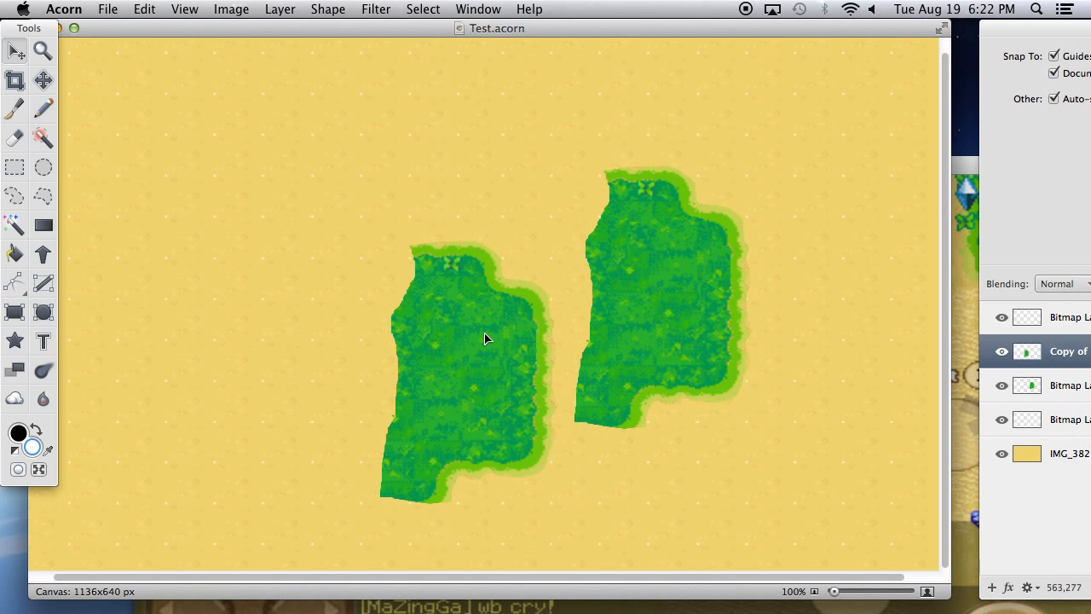
Rotate the copied grass piece 90° clockwise and move it below the first piece so their grass overlaps.
click(280, 9)
mouse_move(400, 343)
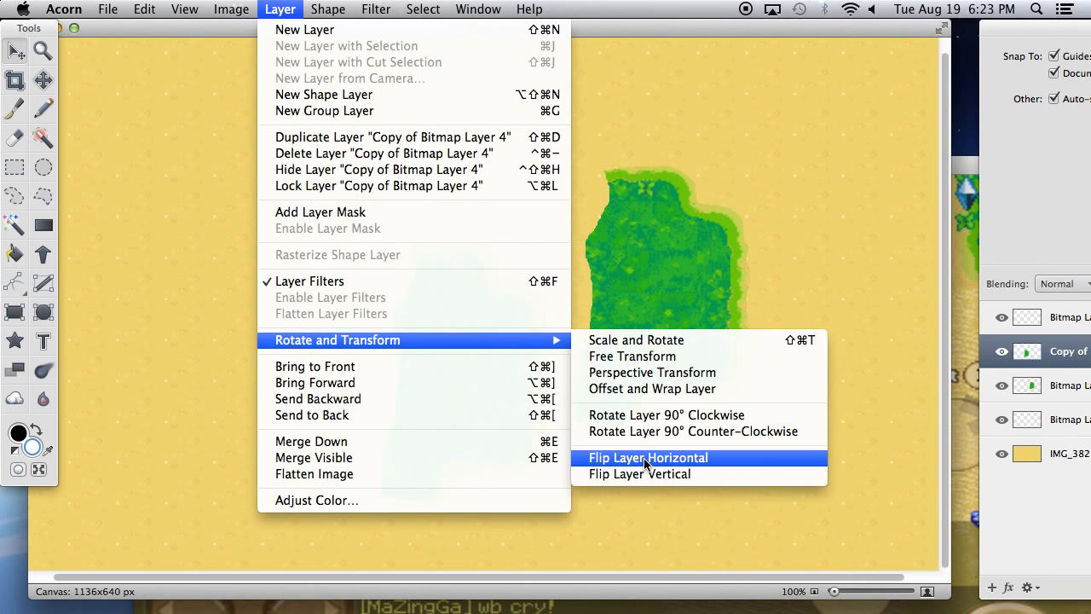
click(663, 415)
drag(468, 263, 567, 454)
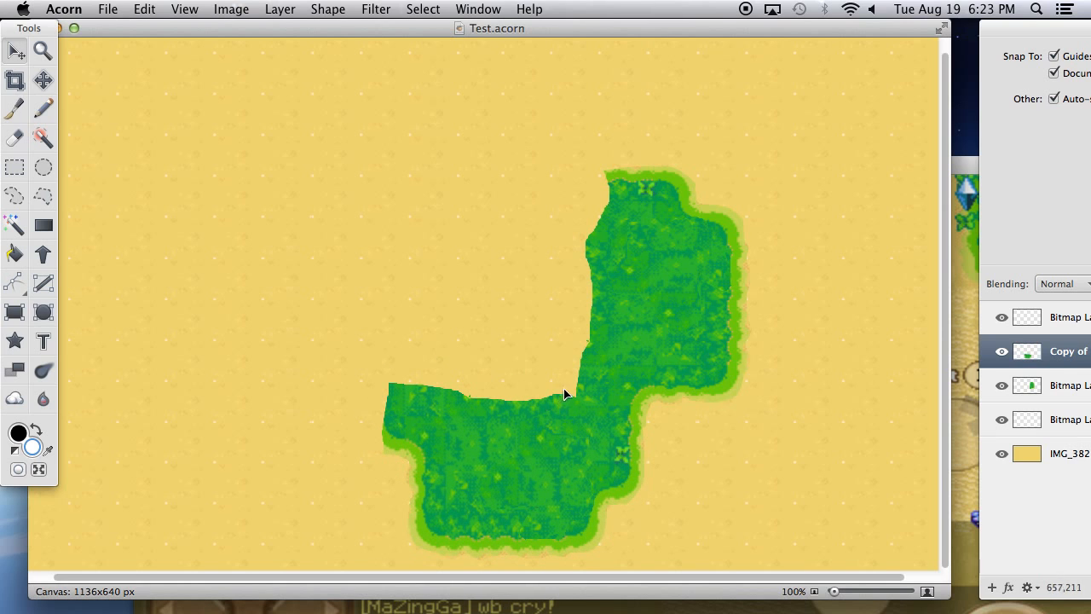
Nudge the rotated grass piece upwards until its border lines up with the border of the upright piece.
key(super+equal)
scroll(673, 477, down, 10)
scroll(674, 478, right, 5)
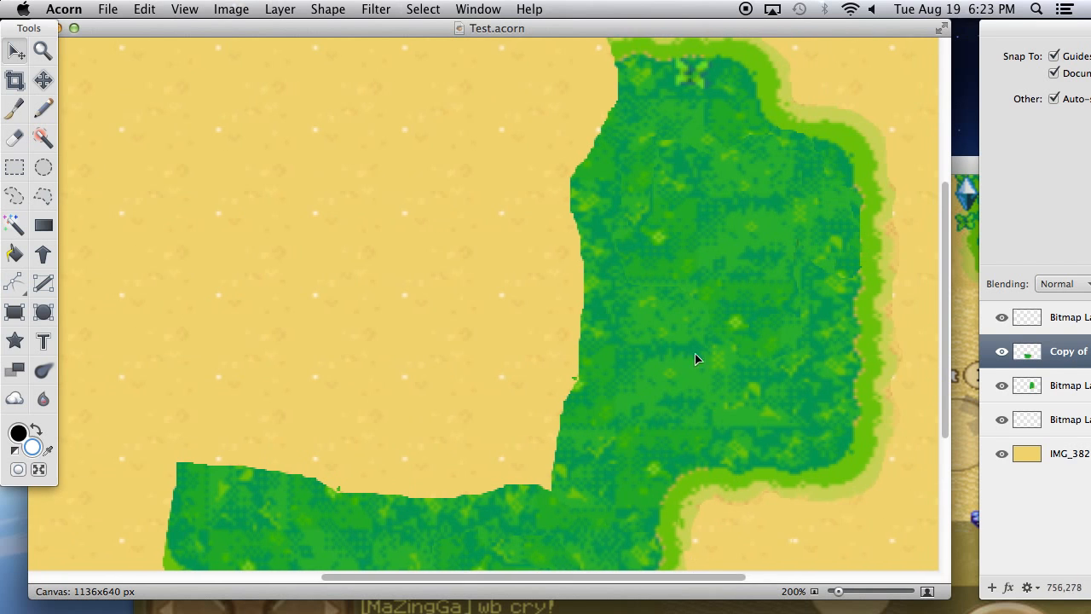
mouse_move(554, 317)
mouse_down()
mouse_move(562, 417)
mouse_move(577, 380)
mouse_move(556, 307)
mouse_up()
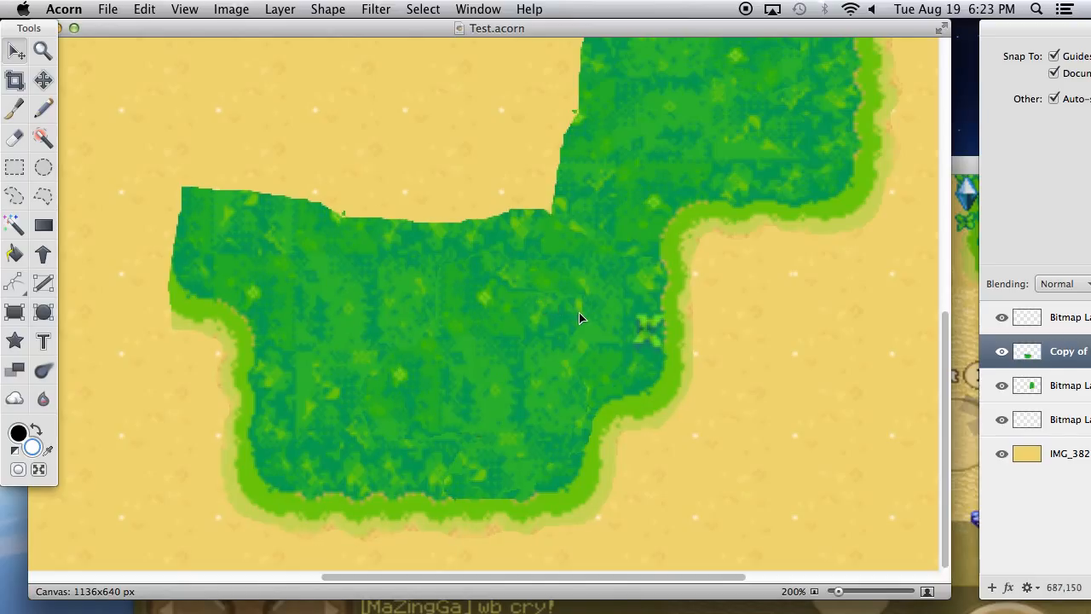
key(Left)
key(Up)
key(Up)
key(Up)
key(Up)
key(Up)
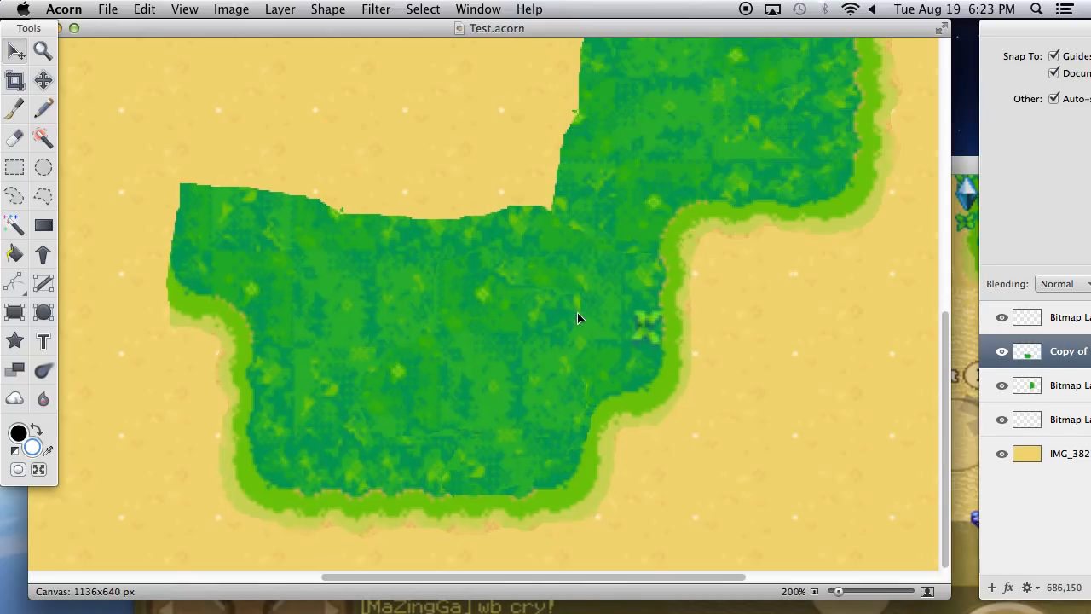
key(Up)
key(Up)
key(Up)
key(Up)
key(Up)
key(Up)
key(Up)
key(Up)
key(Up)
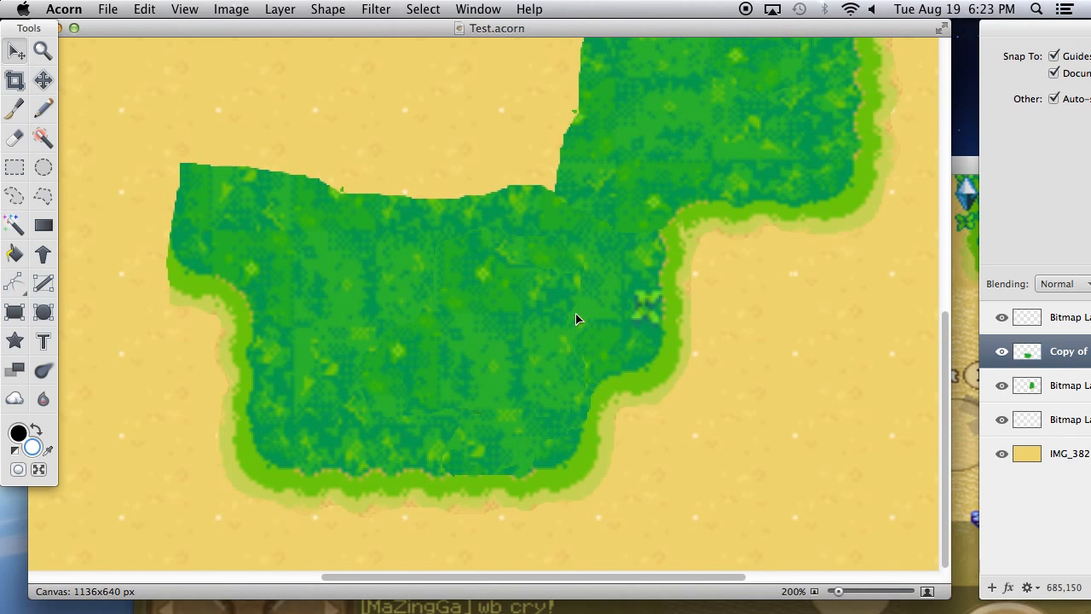
key(super+minus)
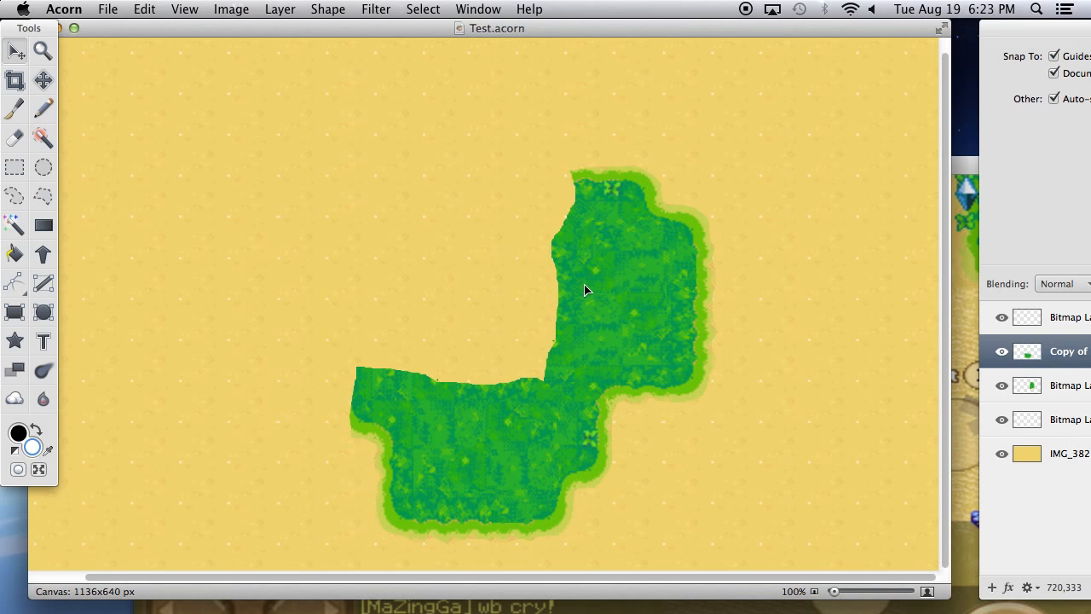
Erase two small lassoed bits of the rotated piece at the inner corner where the two grass borders meet.
key(super+plus)
scroll(638, 335, down, 2)
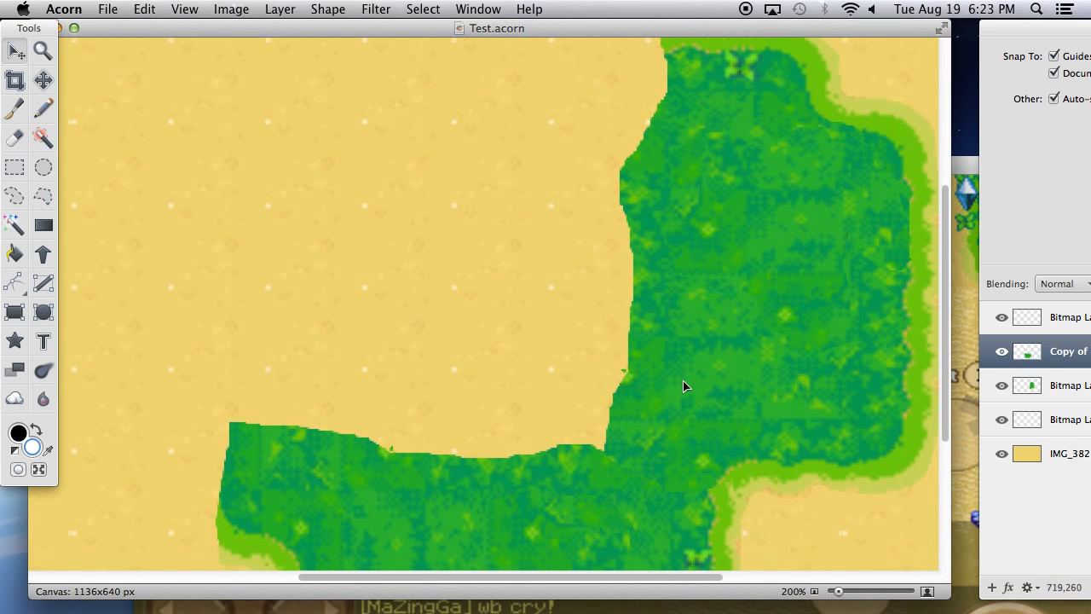
scroll(679, 365, down, 1)
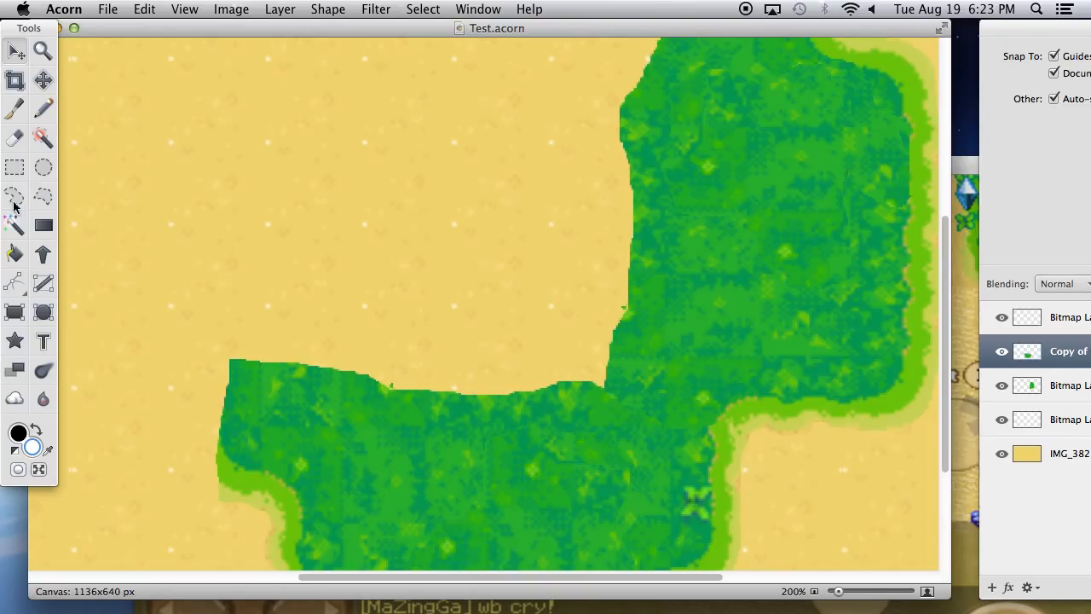
key(l)
mouse_move(747, 415)
mouse_down()
mouse_move(725, 421)
mouse_move(727, 412)
mouse_up()
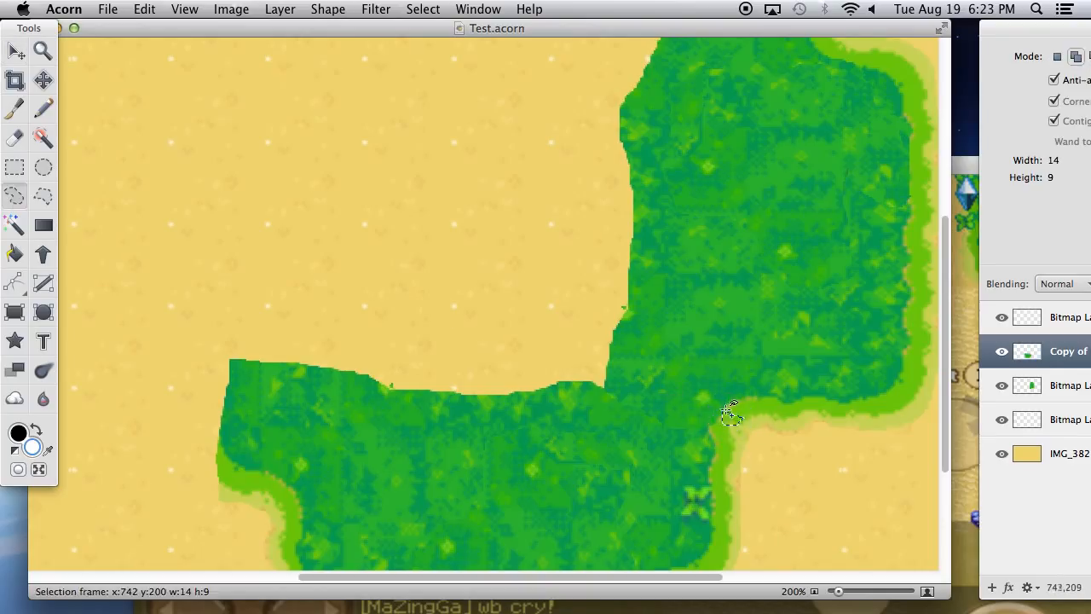
key(Delete)
key(super+d)
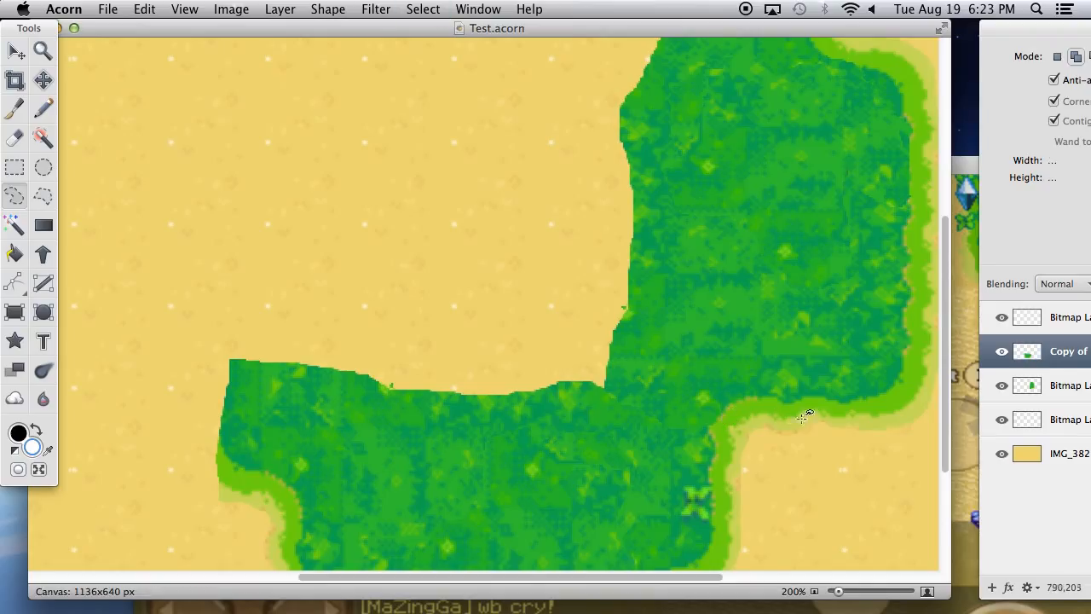
mouse_move(742, 424)
mouse_down()
mouse_move(708, 424)
mouse_move(714, 397)
mouse_up()
key(Delete)
key(super+d)
click(16, 52)
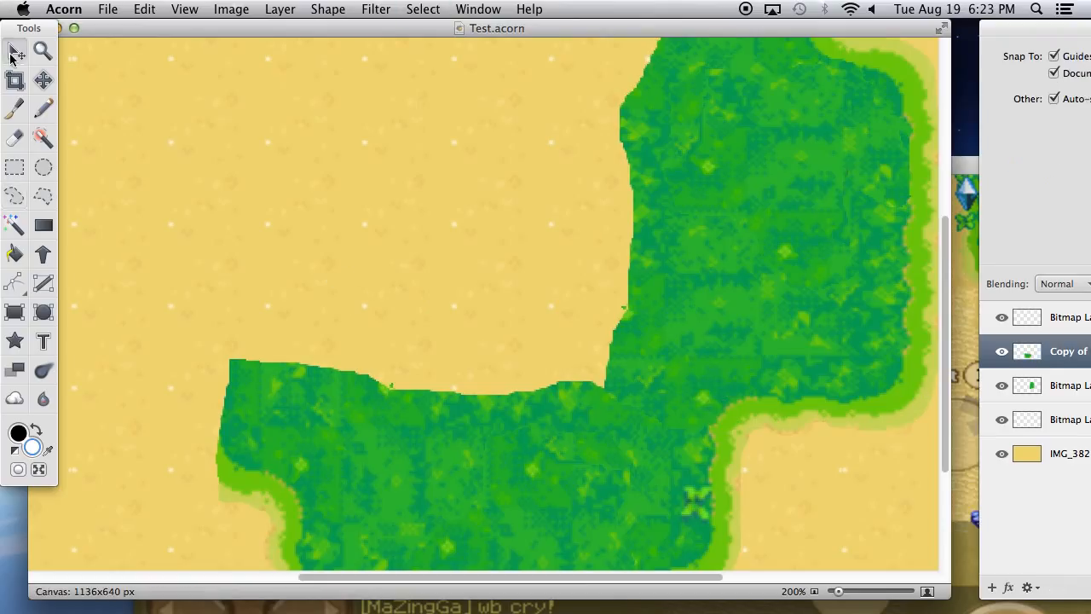
Fine-tune the rotated grass piece by a few pixels up and right so the inner corner joins smoothly.
key(Up)
key(Up)
key(Up)
key(Right)
key(Right)
key(Down)
key(Down)
key(Down)
key(Right)
key(Up)
key(Right)
key(Left)
key(Up)
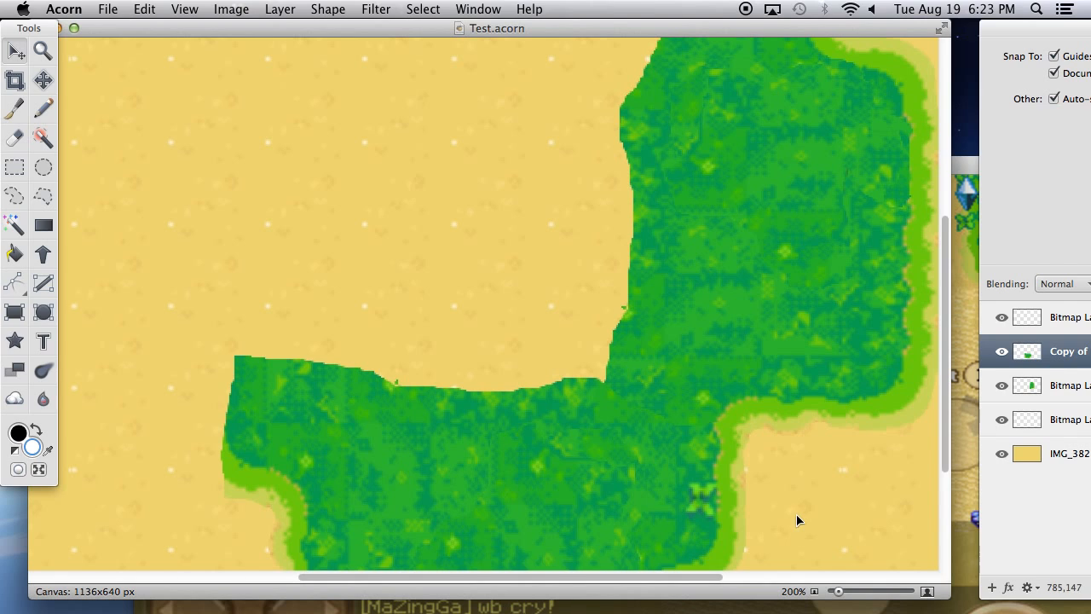
key(super+minus)
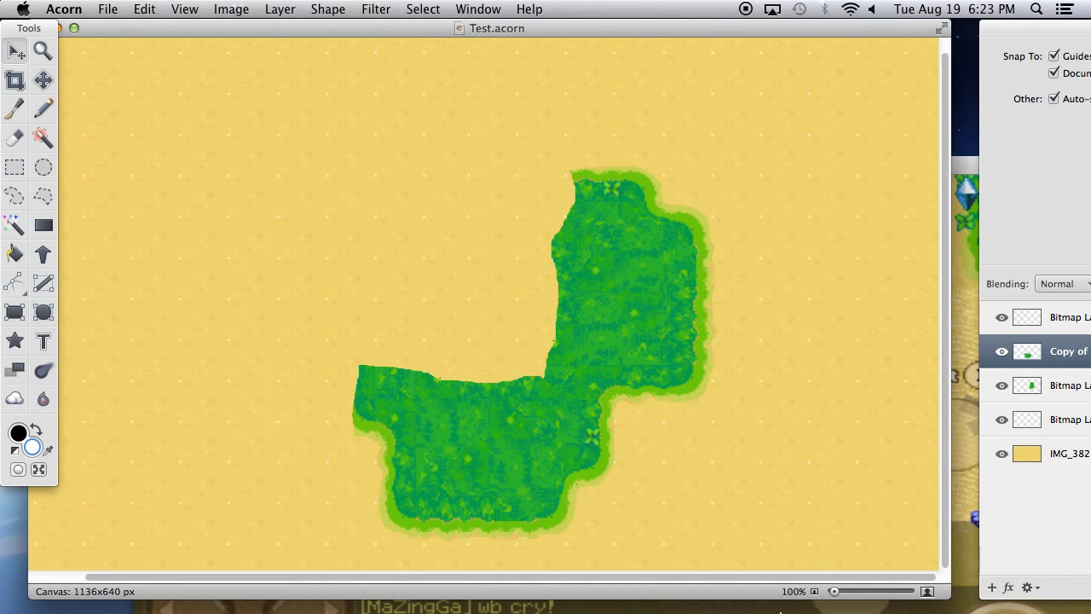
Switch to RecordPad to check the running recording, then minimize its window and return to Acorn.
mouse_move(599, 606)
click(280, 595)
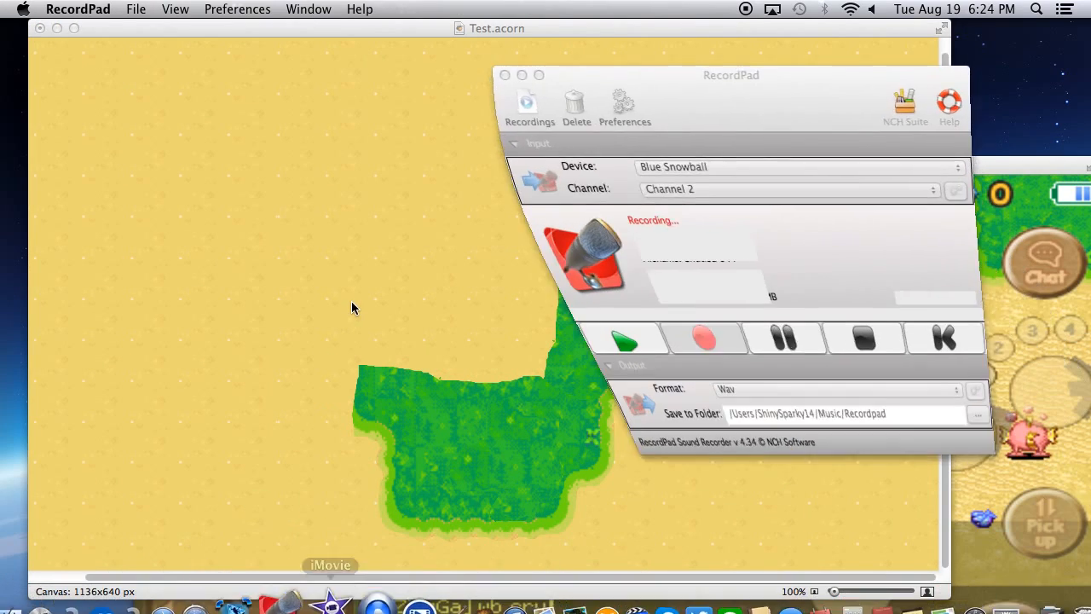
click(522, 75)
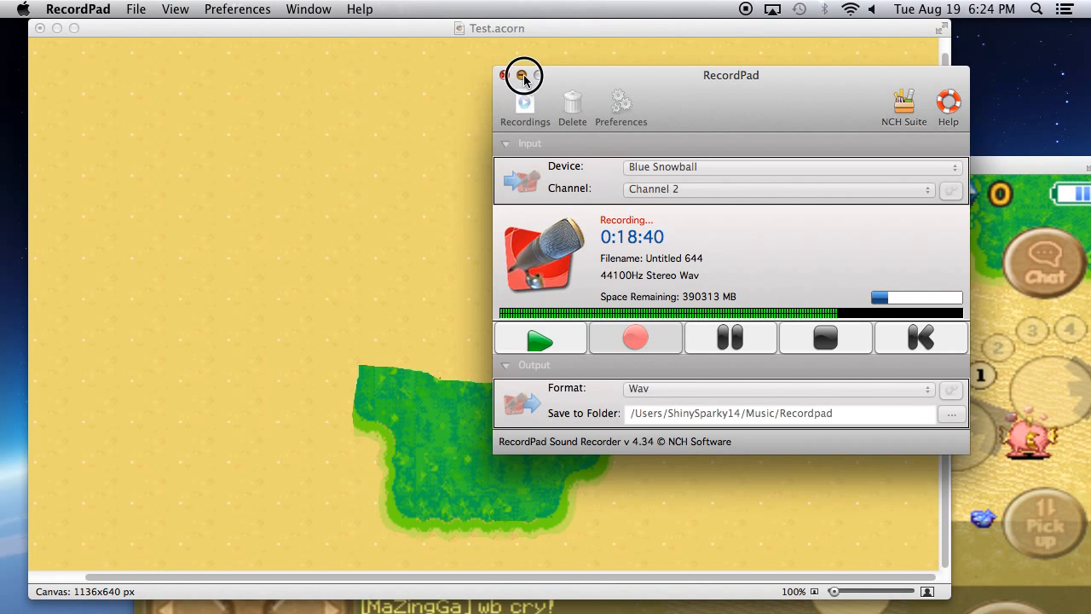
click(525, 30)
click(330, 7)
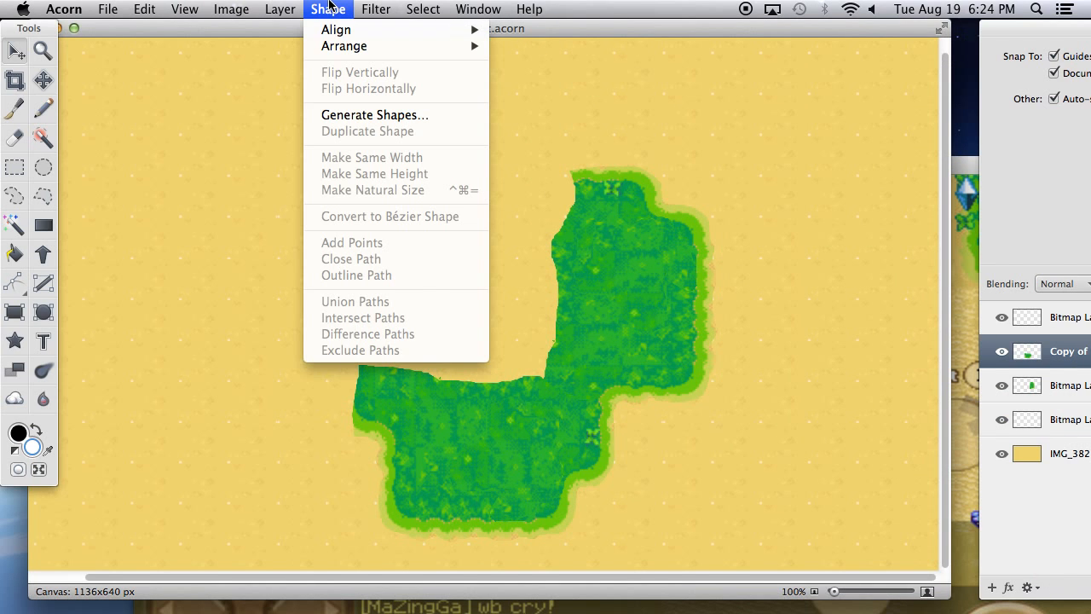
click(330, 7)
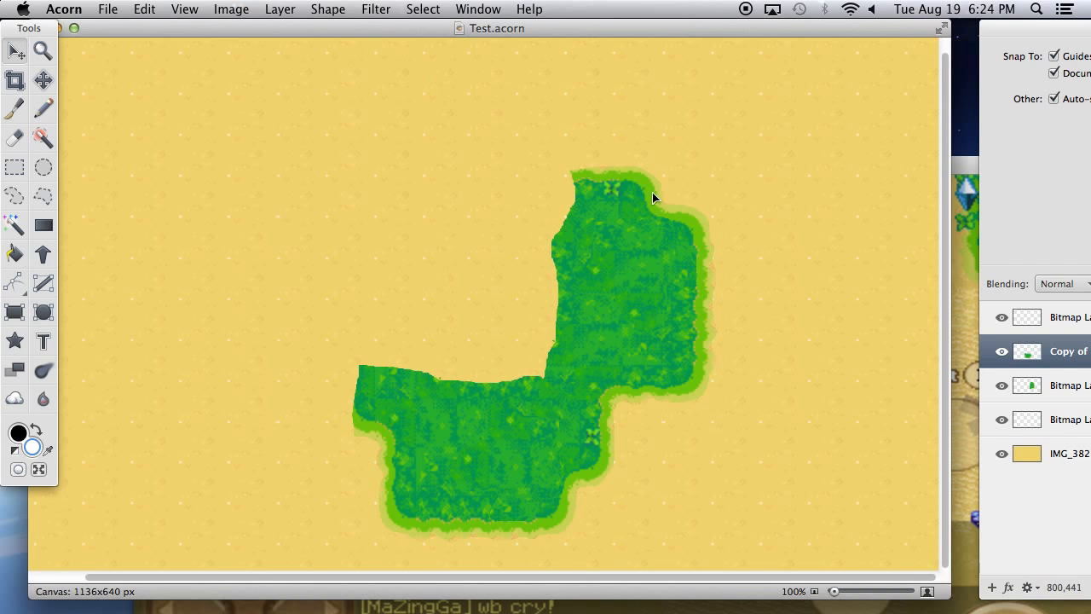
Copy the upright grass piece on Bitmap Layer 4, paste it, and move the copy across to the opposite side of the sand gap.
drag(1012, 32, 1001, 31)
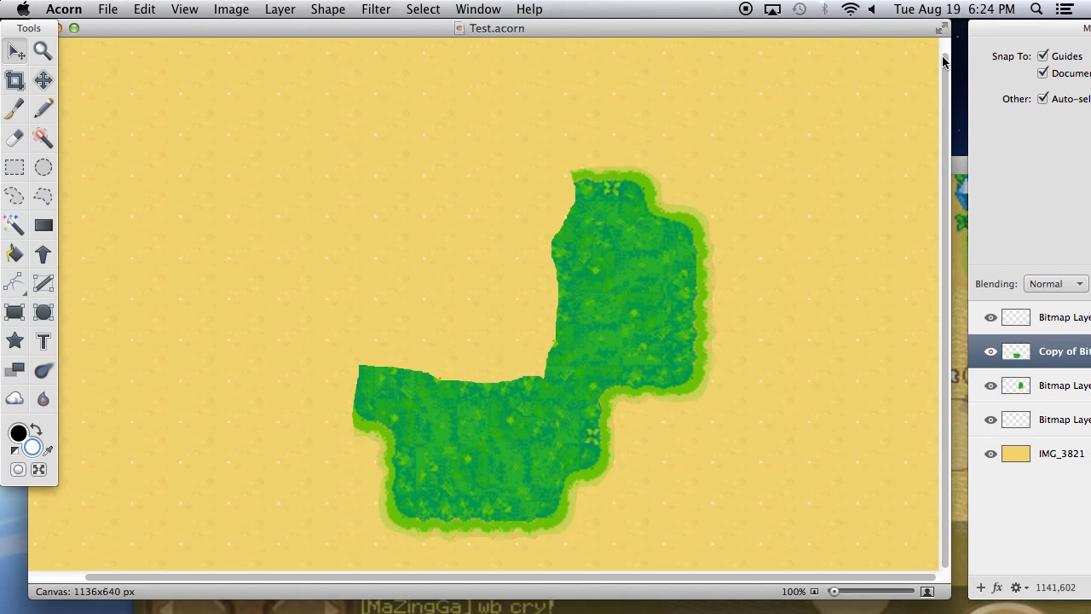
click(641, 298)
key(super+c)
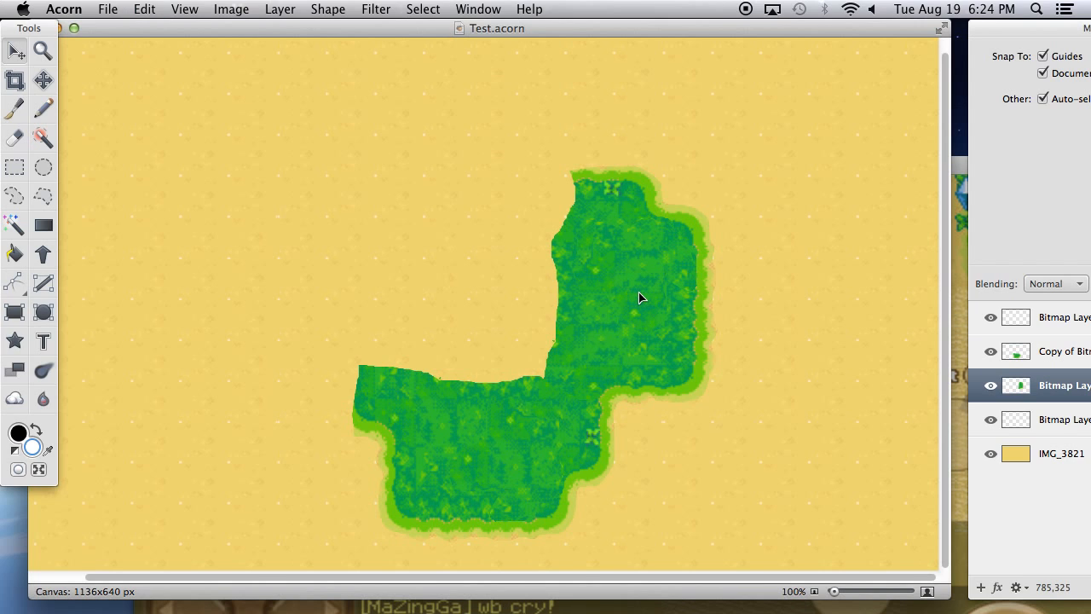
key(super+v)
drag(656, 295, 360, 295)
Try flipping the newly pasted grass piece horizontally, then undo the flip.
click(279, 8)
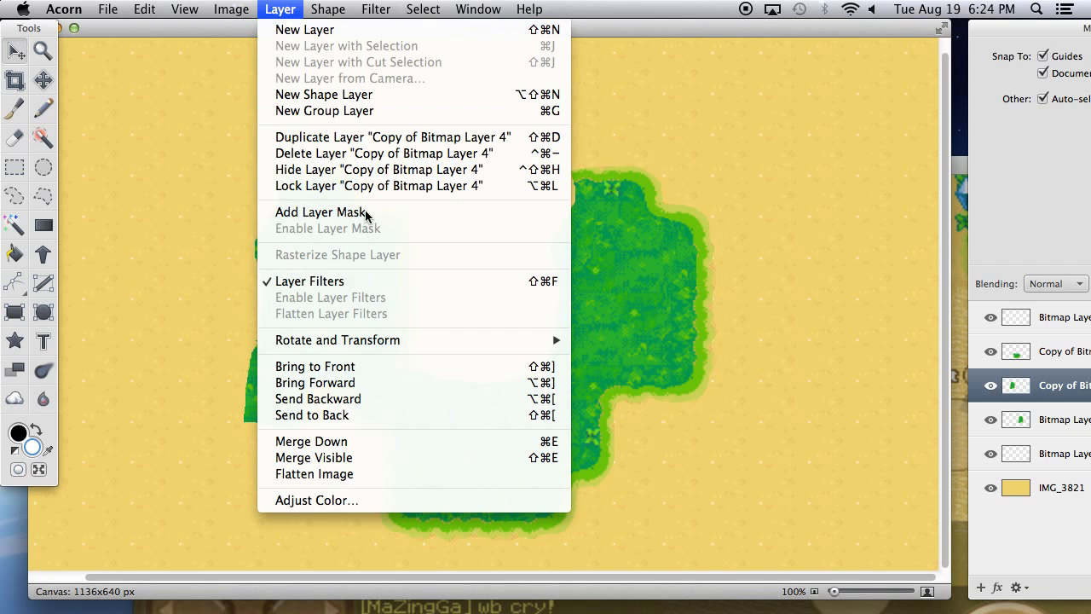
mouse_move(434, 341)
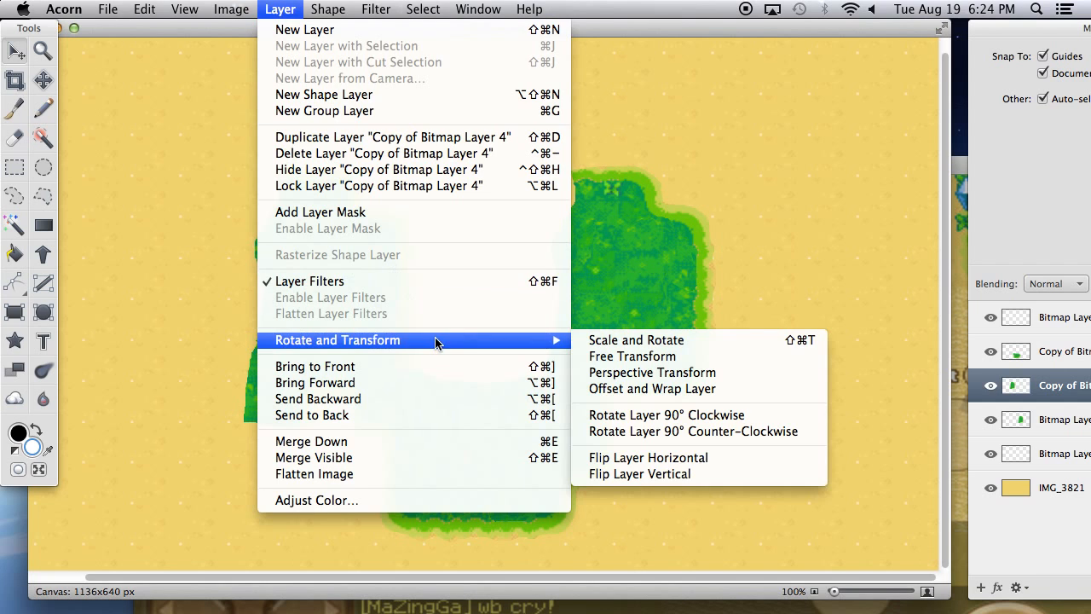
click(688, 460)
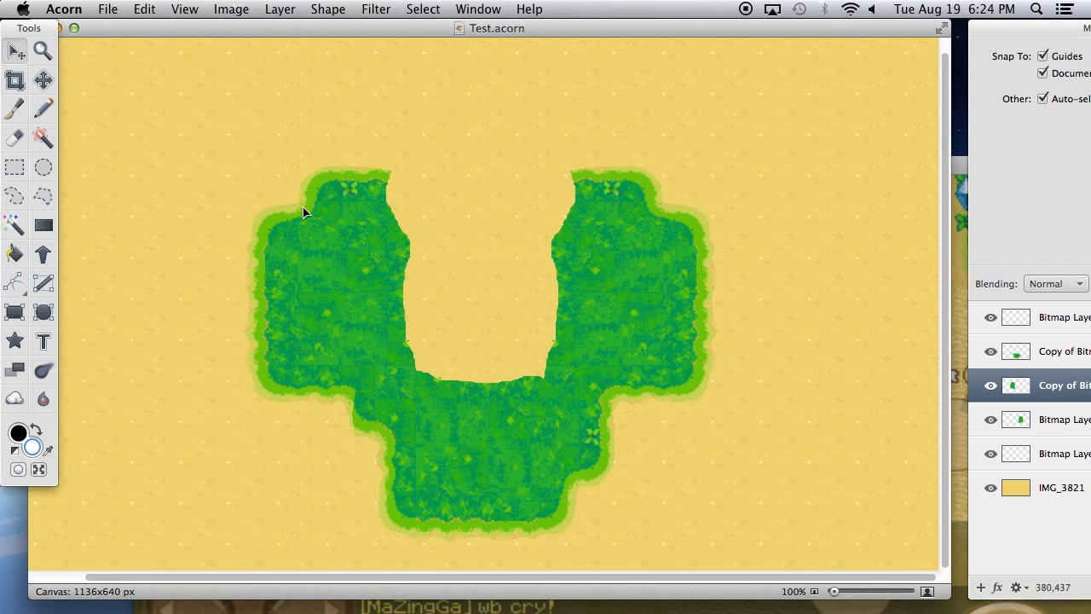
key(super+z)
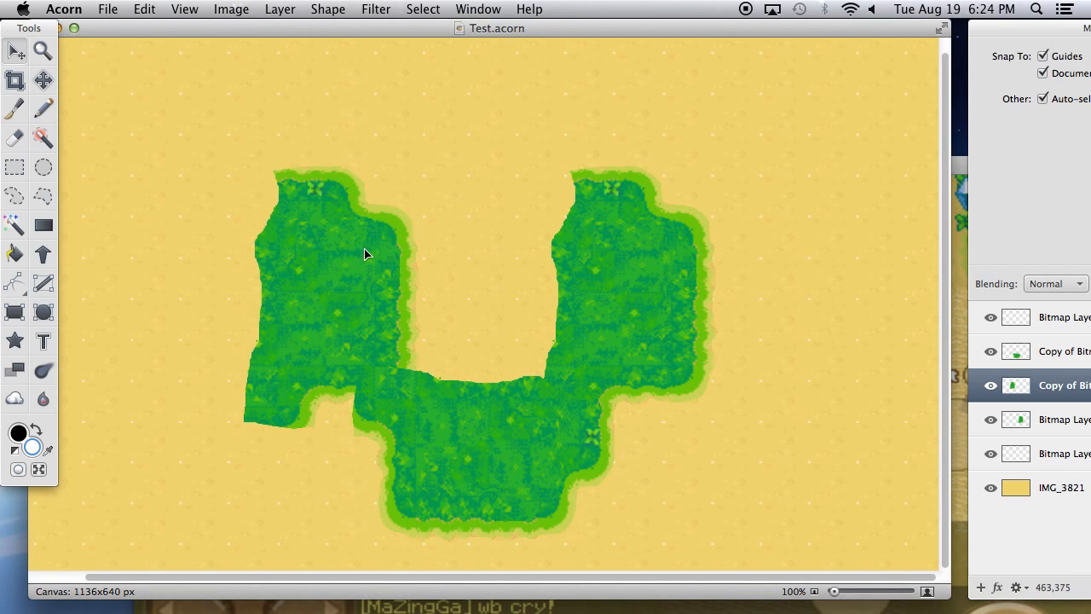
Rotate the newly pasted grass piece 90° clockwise.
click(294, 8)
mouse_move(421, 341)
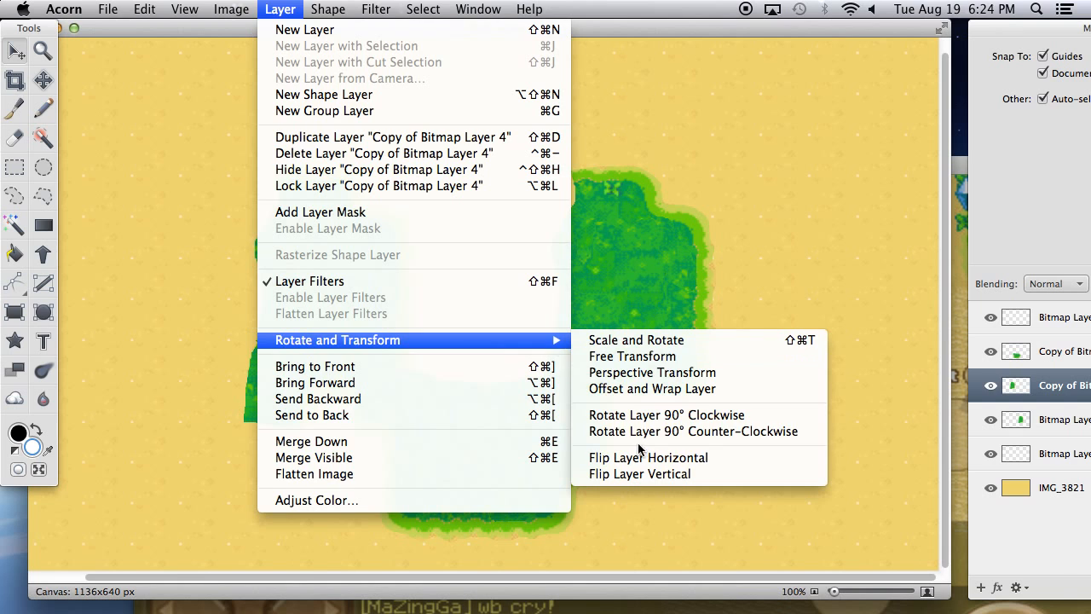
click(652, 421)
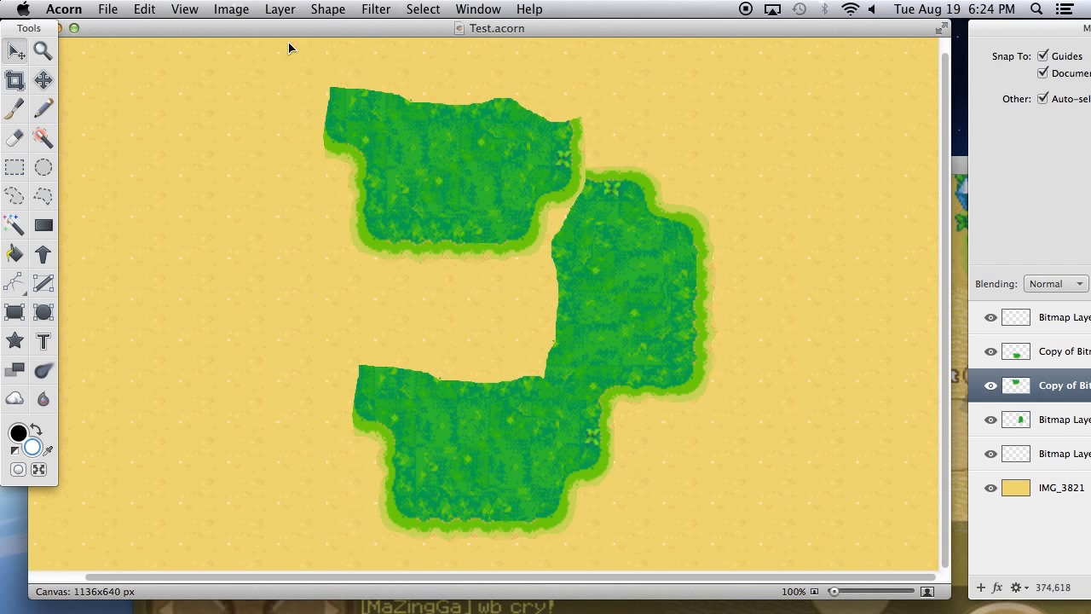
Rotate the newly pasted grass piece another 90° clockwise and move it to the empty left side of the sand gap.
click(282, 9)
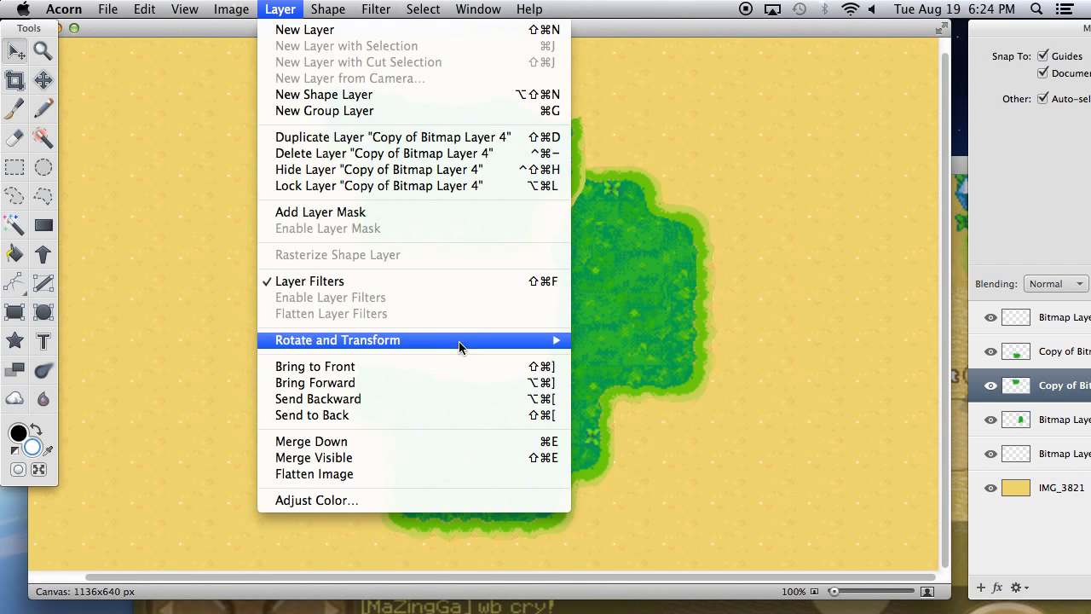
mouse_move(459, 341)
click(636, 418)
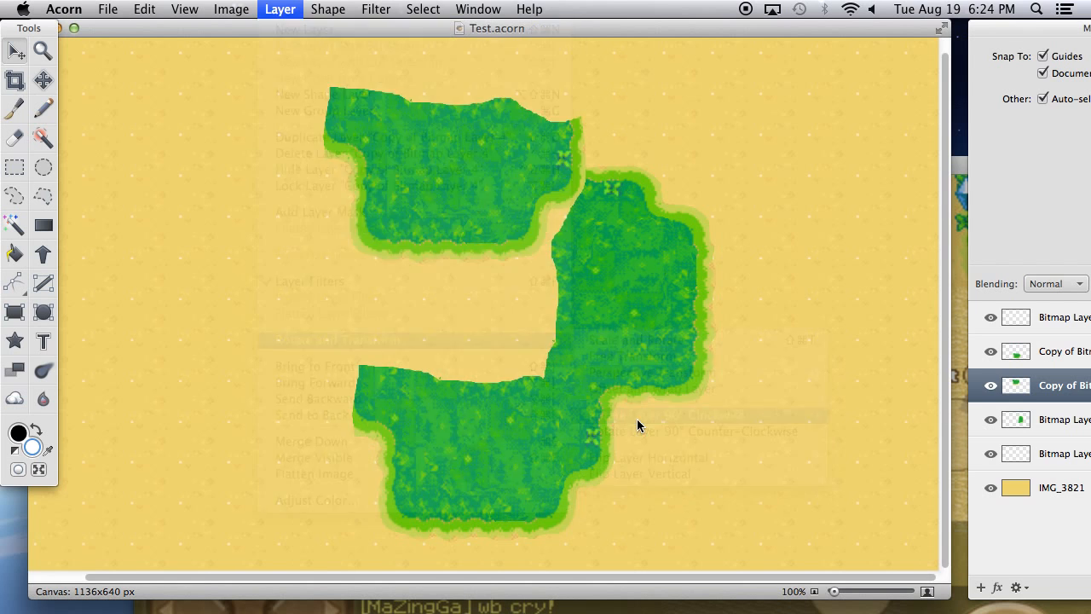
drag(610, 328, 323, 258)
Shift the left grass piece closer to the lower piece and move its layer above the other Copy of Bitmap Layer 4.
key(super+plus)
scroll(352, 260, down, 3)
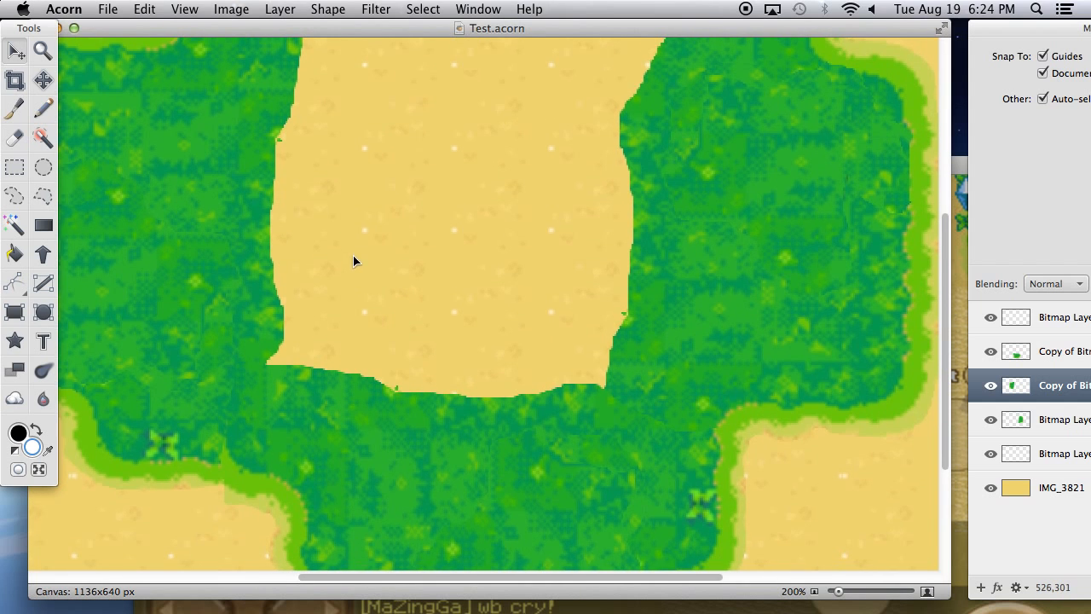
key(super+minus)
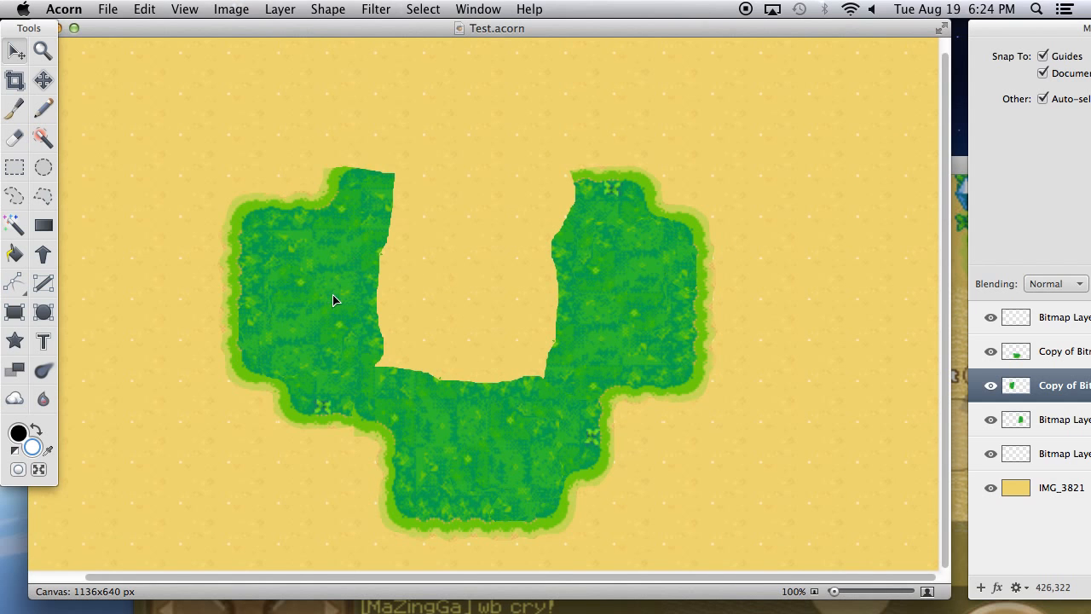
key(super+plus)
scroll(344, 295, down, 4)
drag(325, 576, 253, 575)
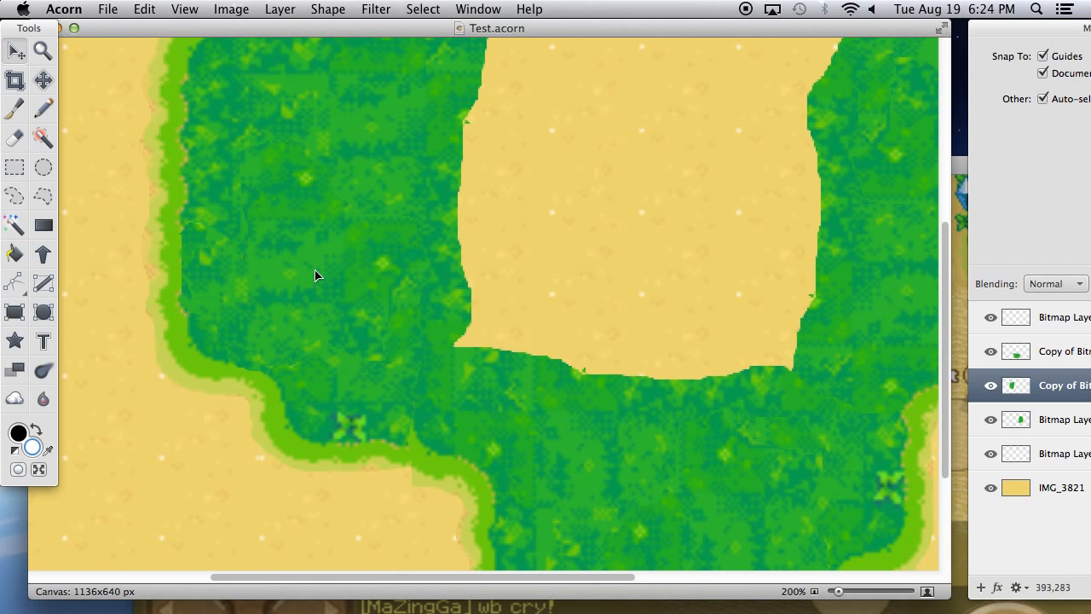
mouse_move(319, 249)
mouse_down()
mouse_move(248, 236)
mouse_move(312, 263)
mouse_up()
drag(1013, 37, 947, 35)
drag(1009, 378, 998, 347)
Nudge the left grass piece horizontally and vertically until its green border lines up with the lower piece's border.
mouse_move(373, 221)
mouse_down()
mouse_move(380, 194)
mouse_move(368, 214)
mouse_move(380, 219)
mouse_move(355, 217)
mouse_move(375, 217)
mouse_up()
key(Right)
key(Right)
key(Right)
key(Right)
key(Right)
key(Right)
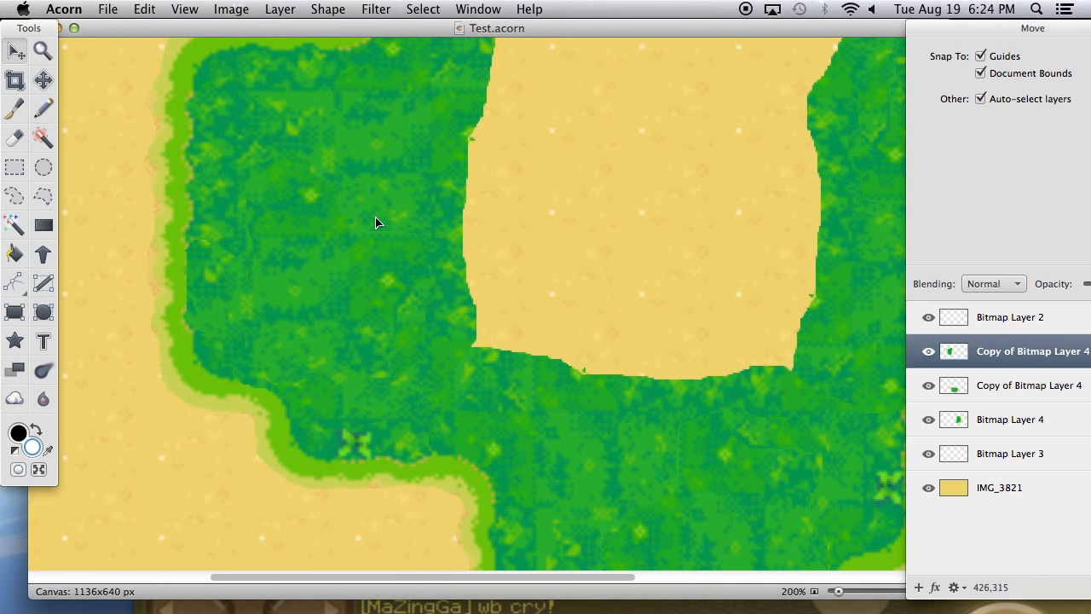
key(Up)
key(Up)
key(Right)
key(Right)
key(Right)
key(Right)
key(Right)
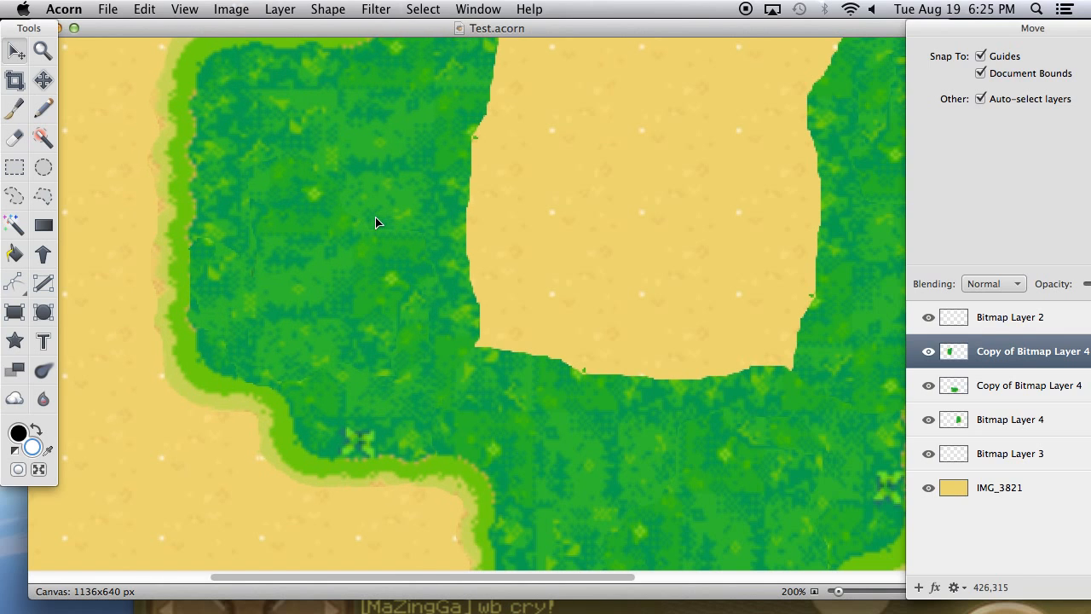
key(Right)
key(Right)
key(Right)
key(Right)
key(Right)
key(Right)
key(Right)
key(Right)
key(Right)
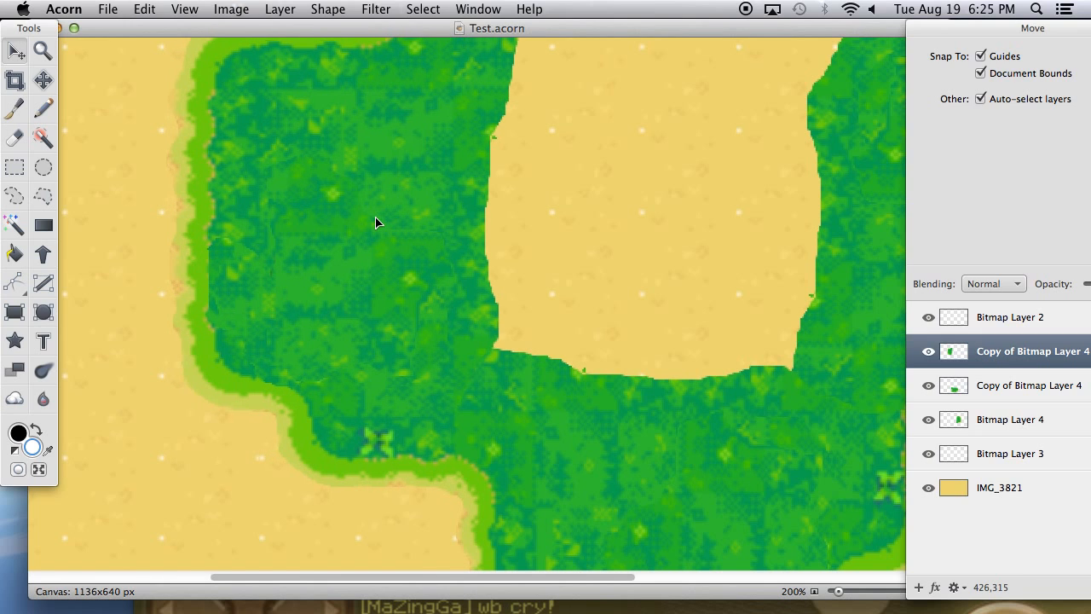
key(Left)
key(Right)
key(Down)
key(Down)
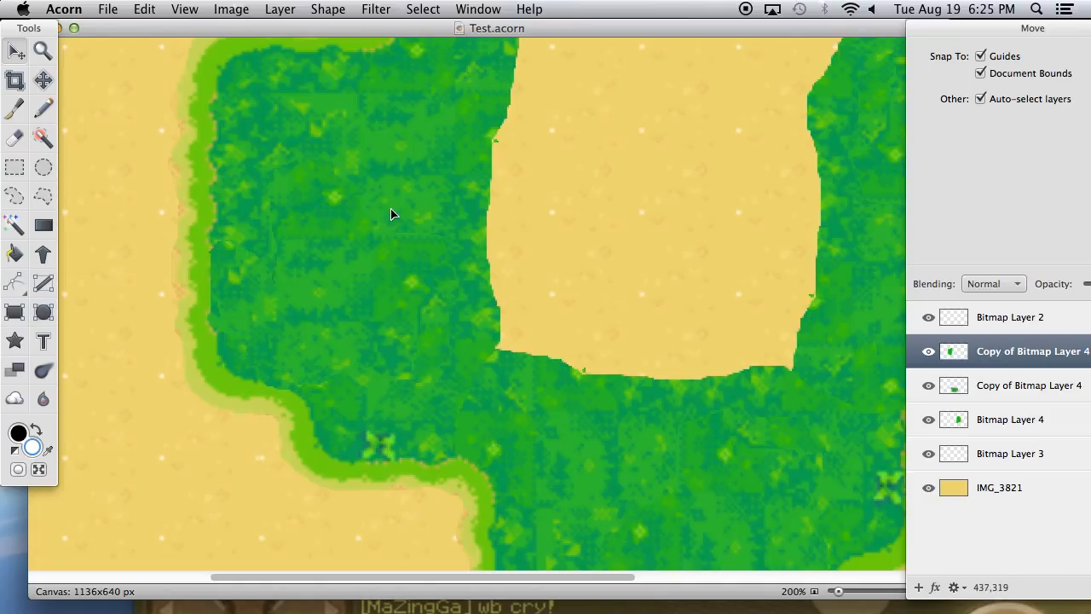
key(Left)
key(Left)
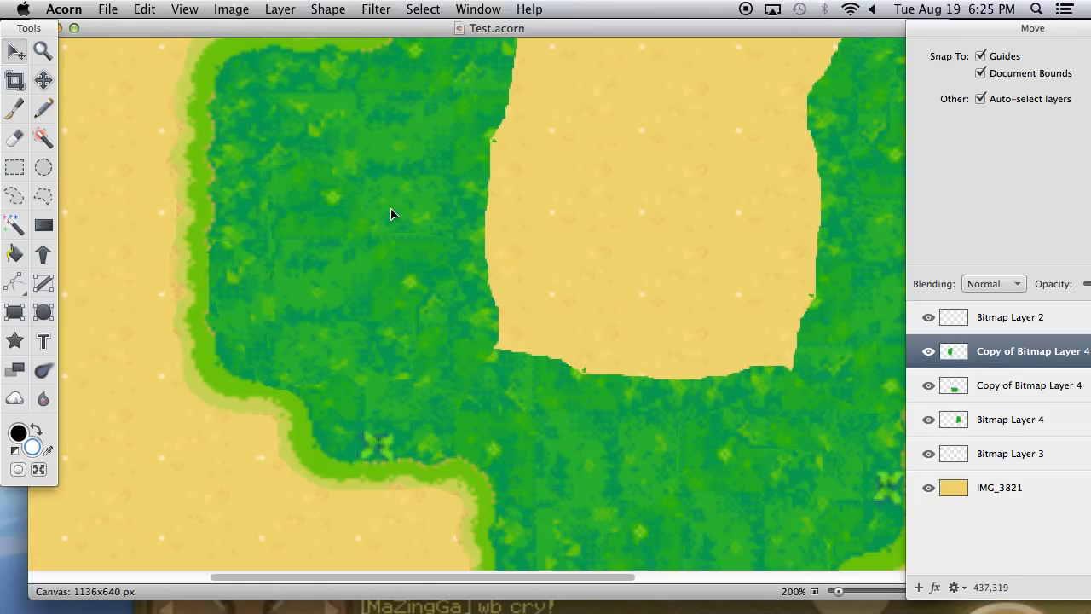
key(Right)
key(Right)
key(Left)
key(Left)
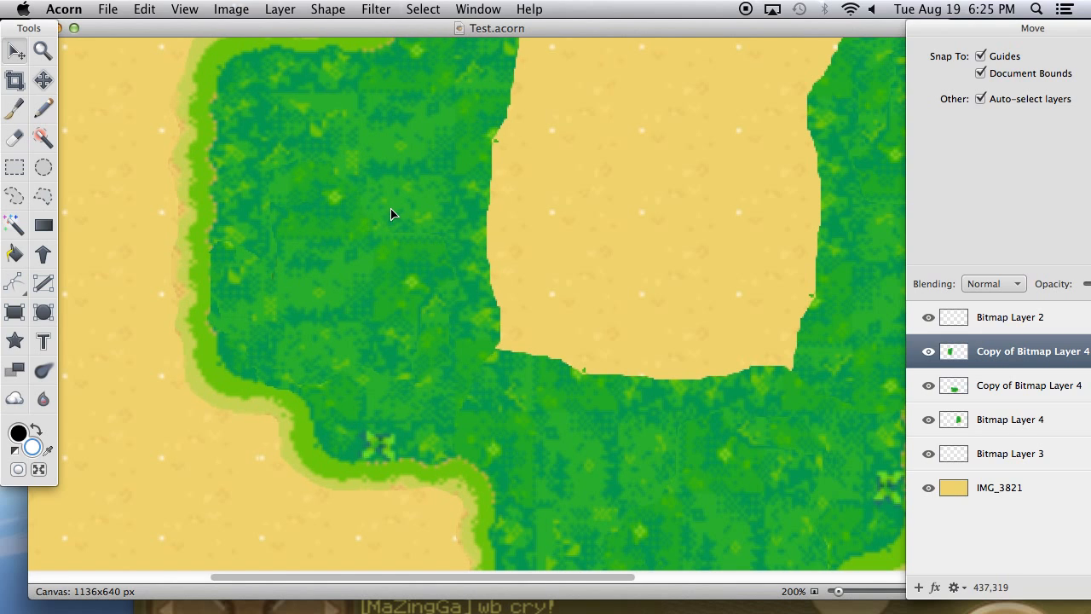
key(Left)
key(Left)
key(Left)
key(Left)
key(Left)
key(Left)
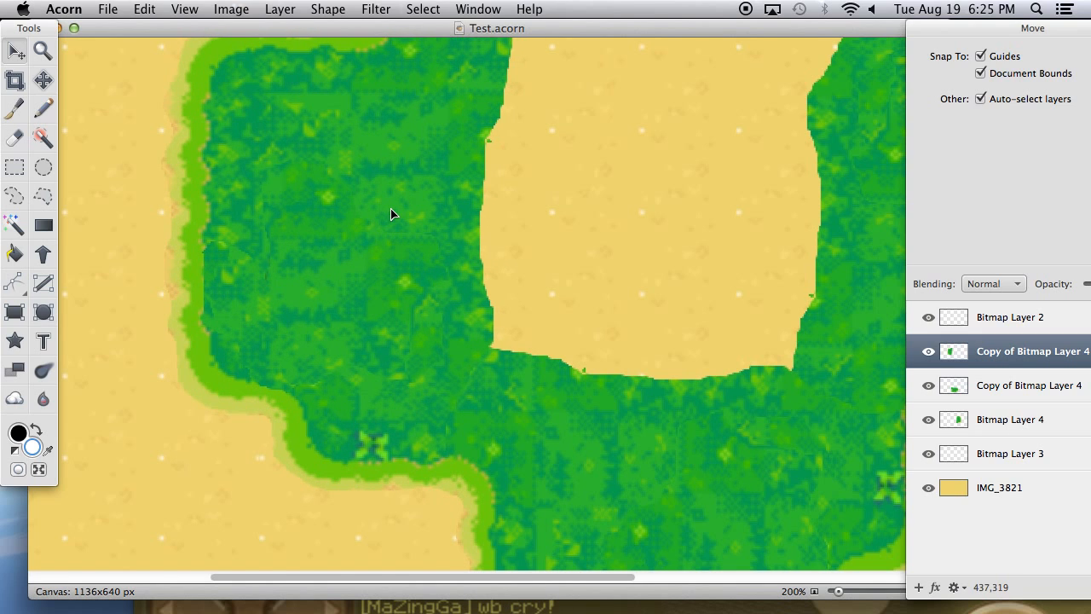
key(Left)
key(Left)
key(Left)
key(Left)
key(Left)
key(Left)
key(Left)
key(Left)
key(Left)
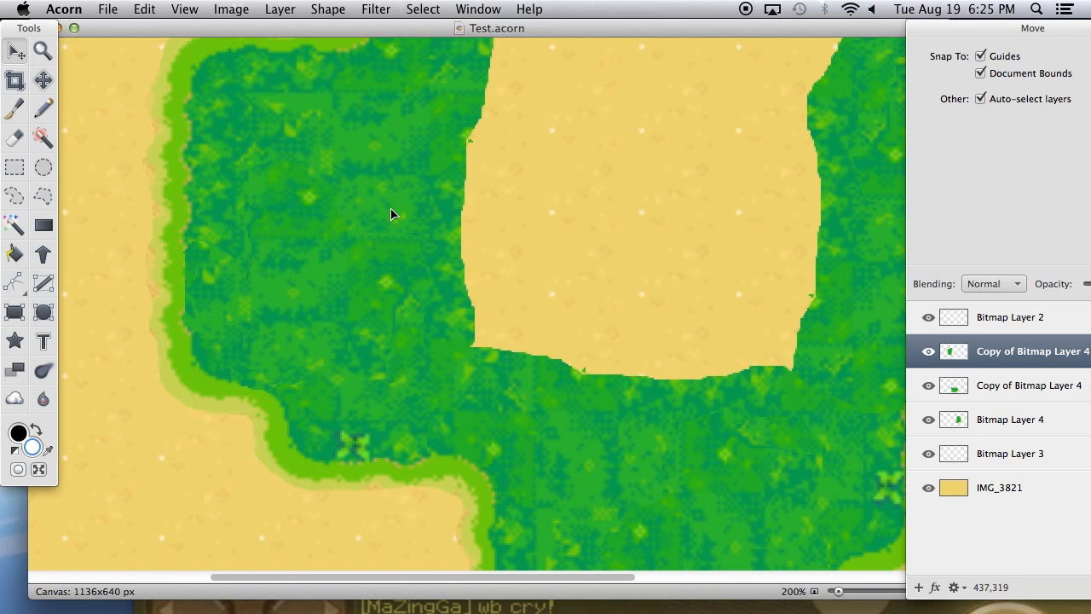
key(Left)
key(Left)
key(Left)
key(Left)
key(Left)
key(Left)
key(Left)
key(Left)
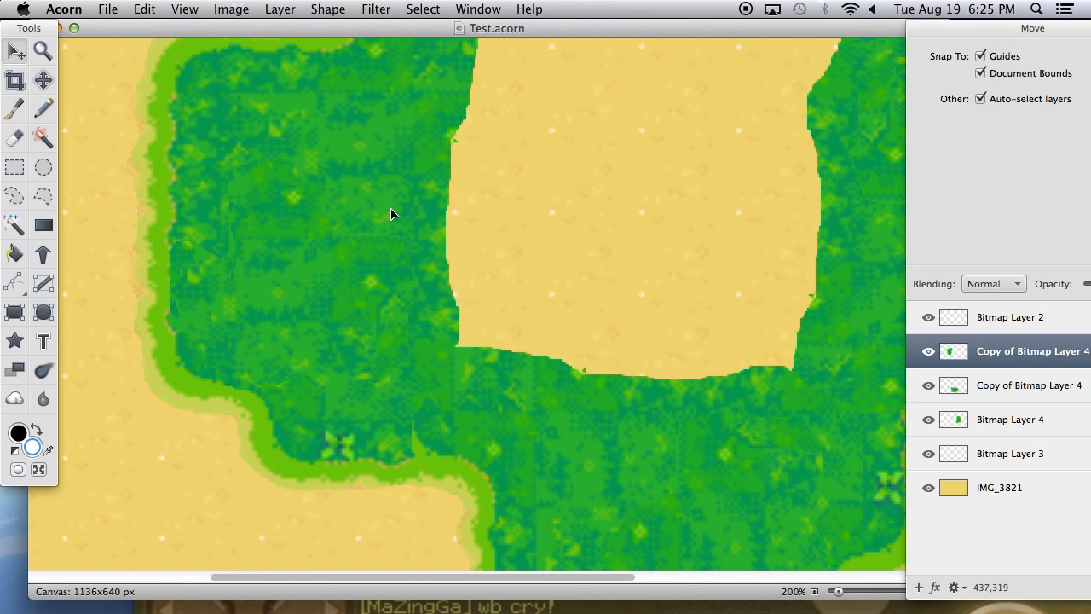
key(Left)
key(Left)
key(Right)
key(Right)
key(Right)
key(Right)
key(Right)
key(Right)
key(Right)
key(Right)
key(Right)
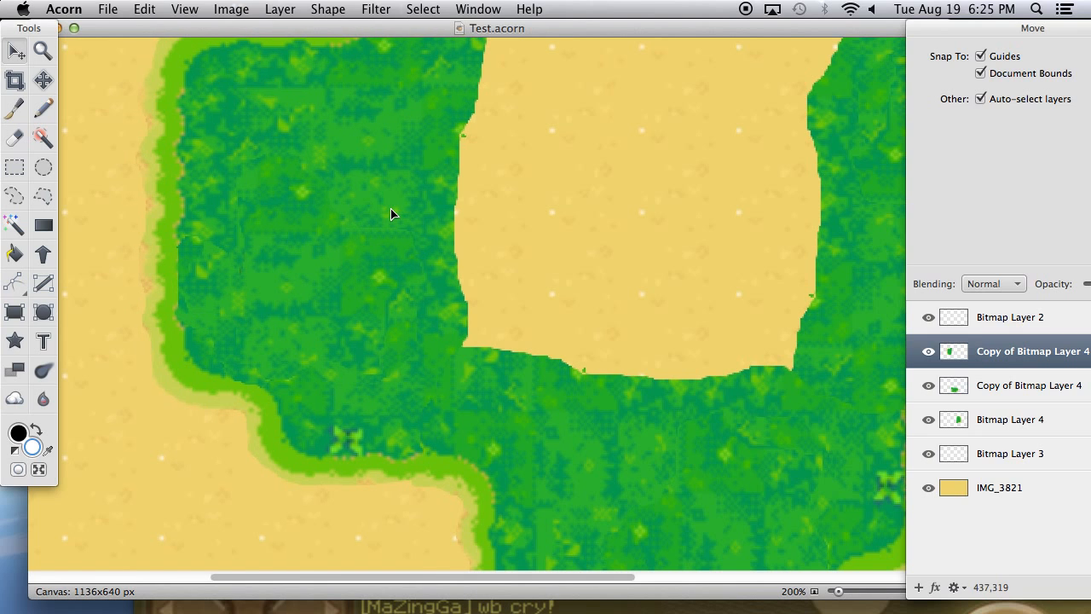
key(Right)
key(Right)
key(Right)
key(Right)
key(Right)
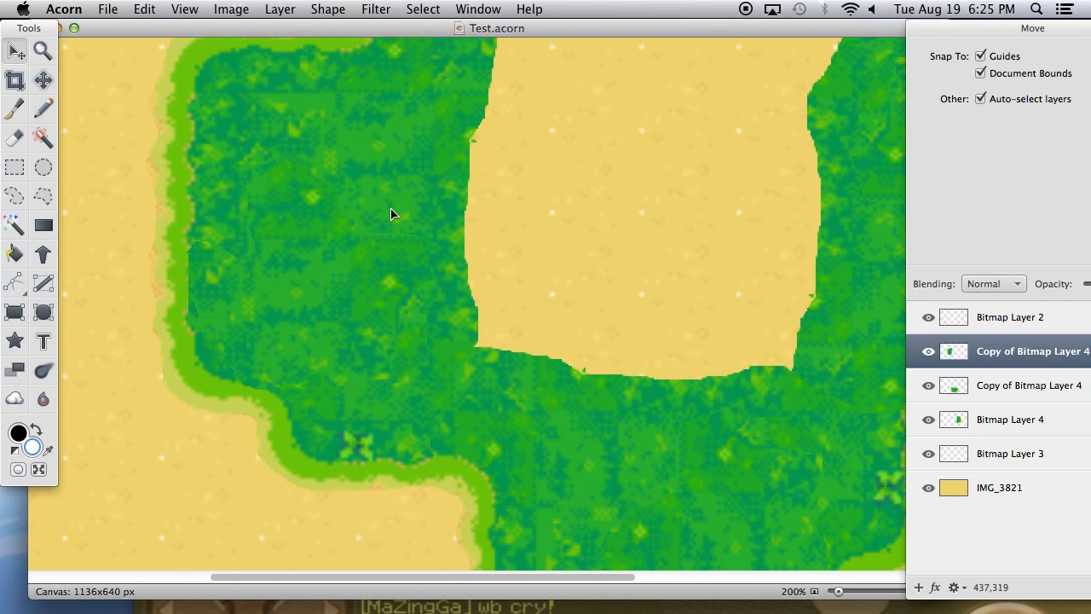
key(Right)
key(Right)
key(Right)
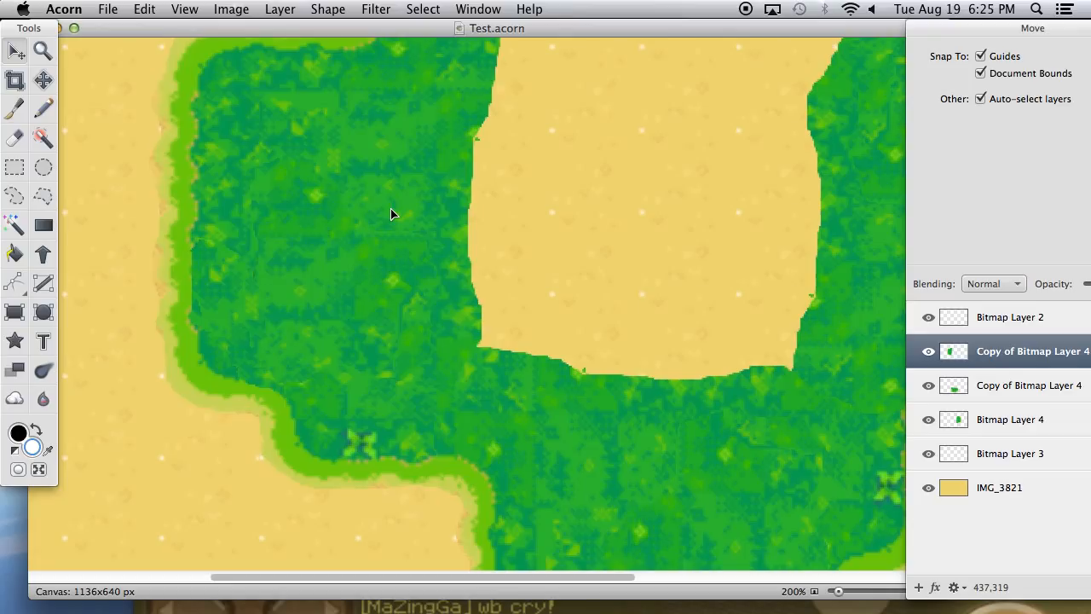
key(Left)
key(Right)
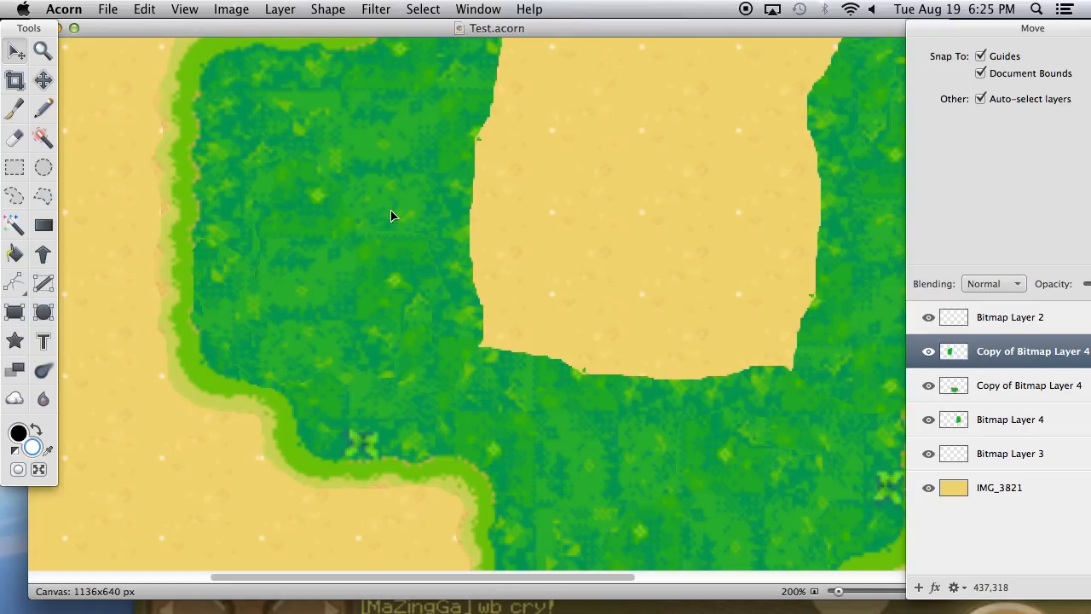
Duplicate the lower grass piece and rotate the copy 90° clockwise twice.
key(super+minus)
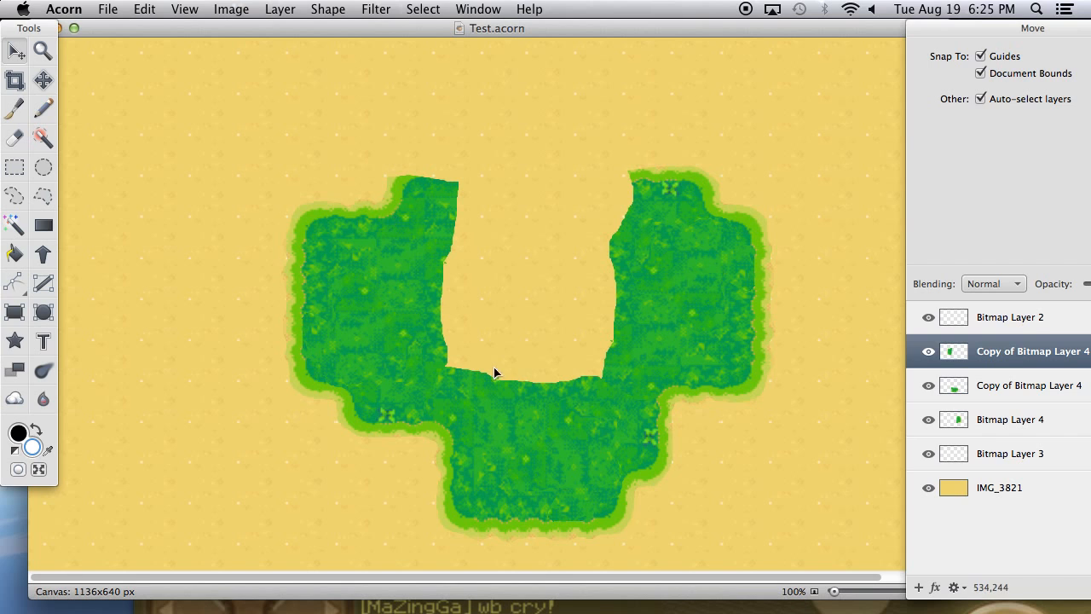
click(544, 426)
key(super+d)
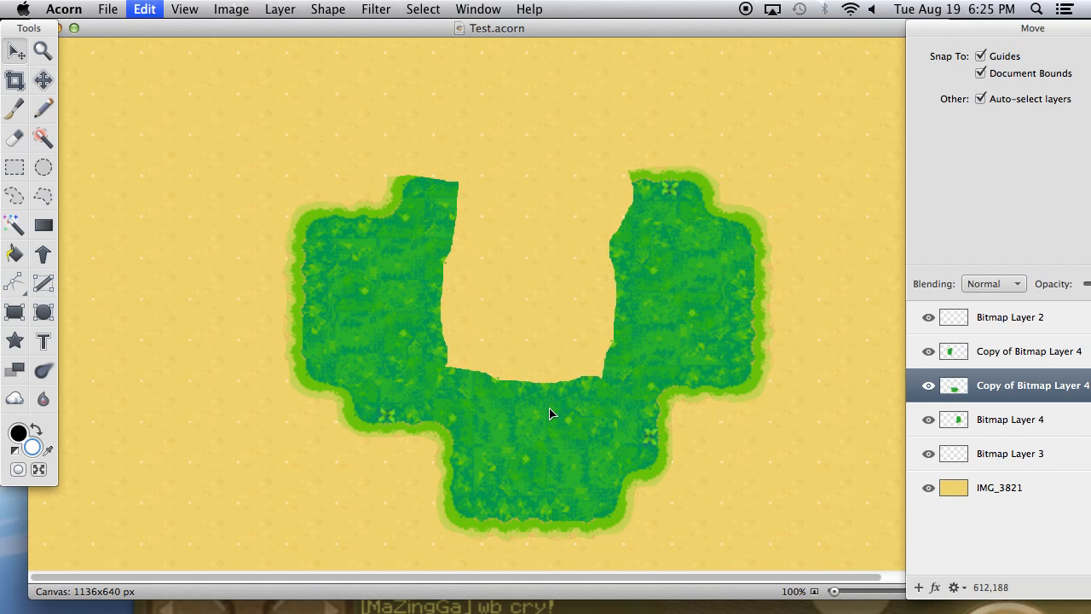
click(280, 8)
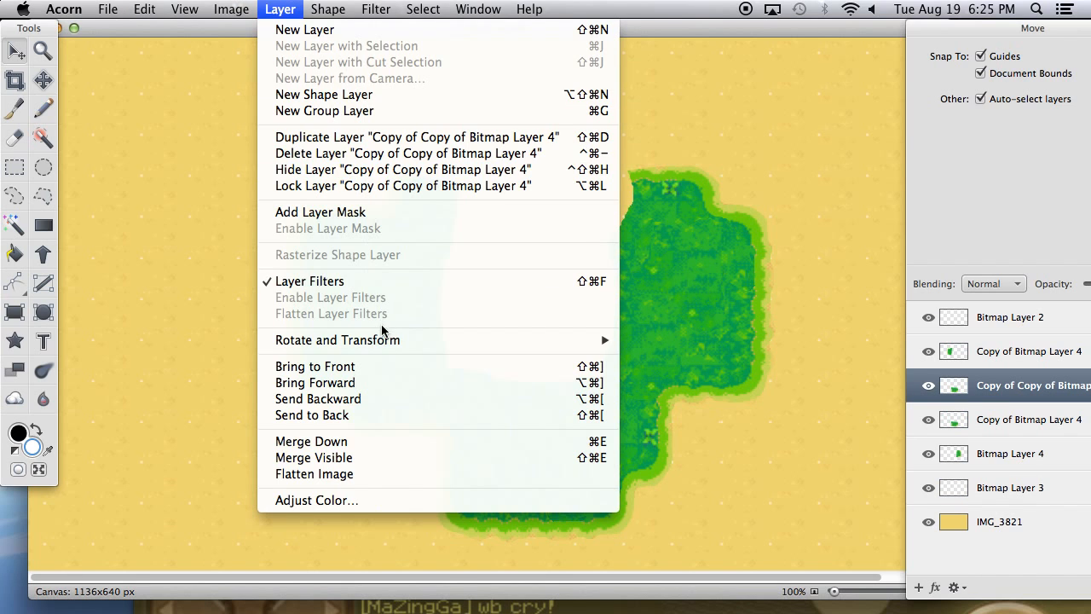
mouse_move(430, 342)
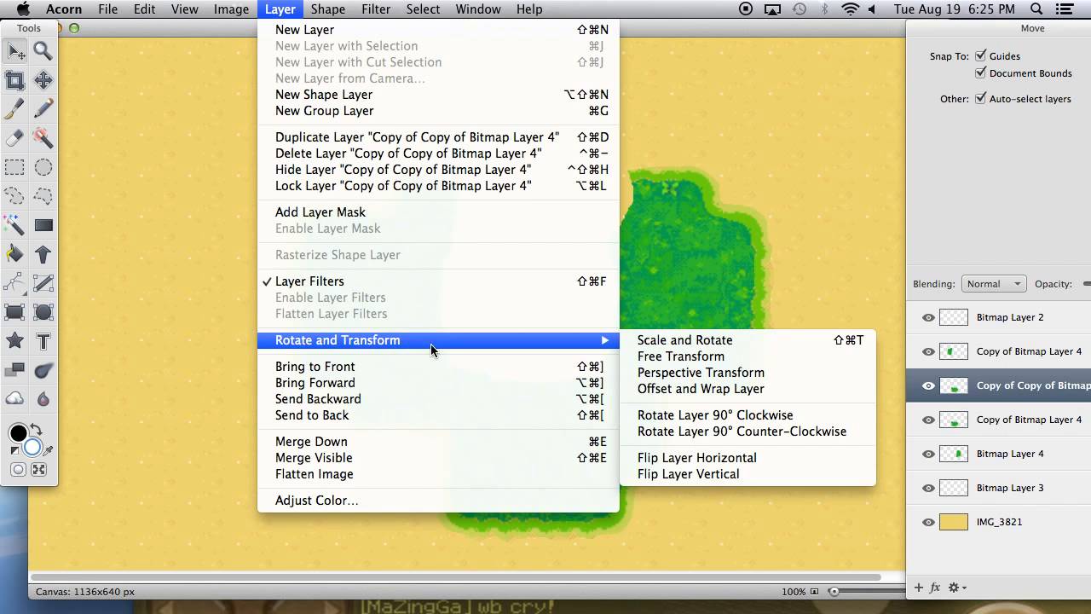
click(727, 417)
key(super+z)
click(279, 9)
mouse_move(410, 336)
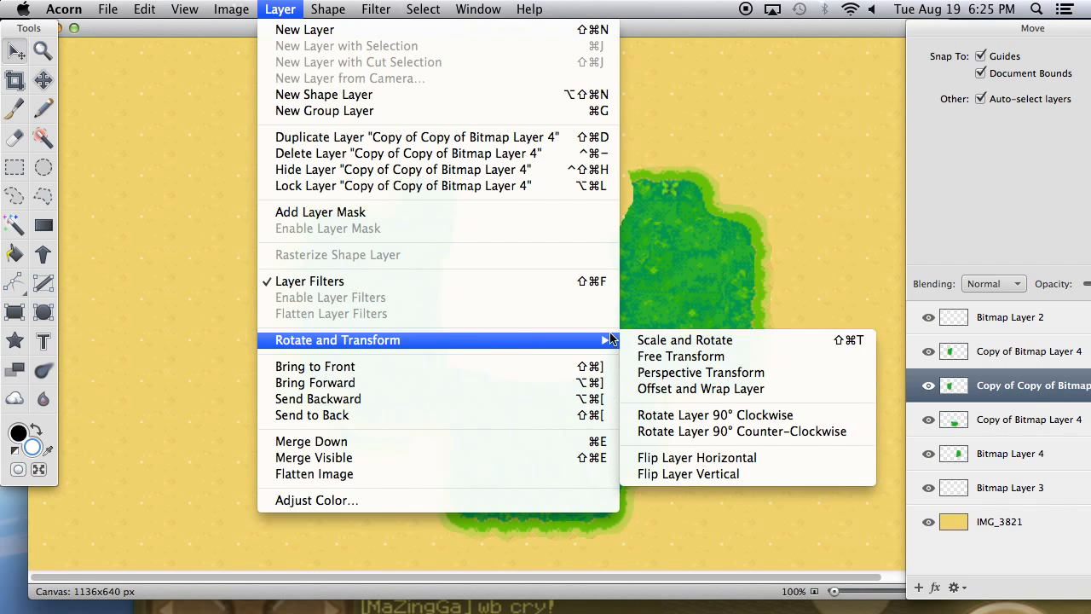
click(694, 417)
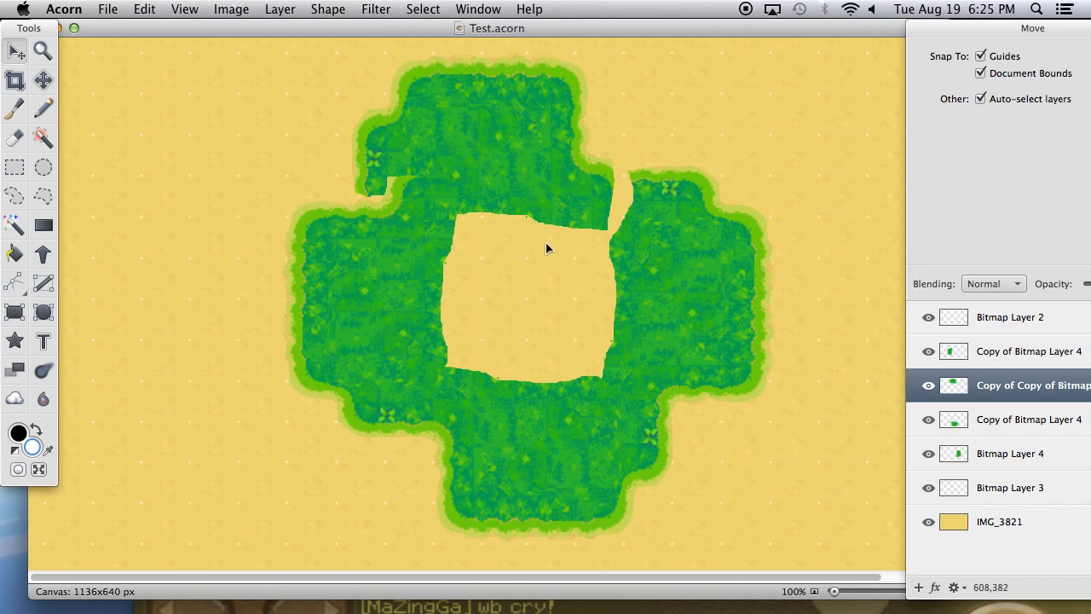
Place the rotated copy across the open upper side of the sand gap and move its layer above the left piece's layer.
drag(492, 147, 536, 153)
key(super+equal)
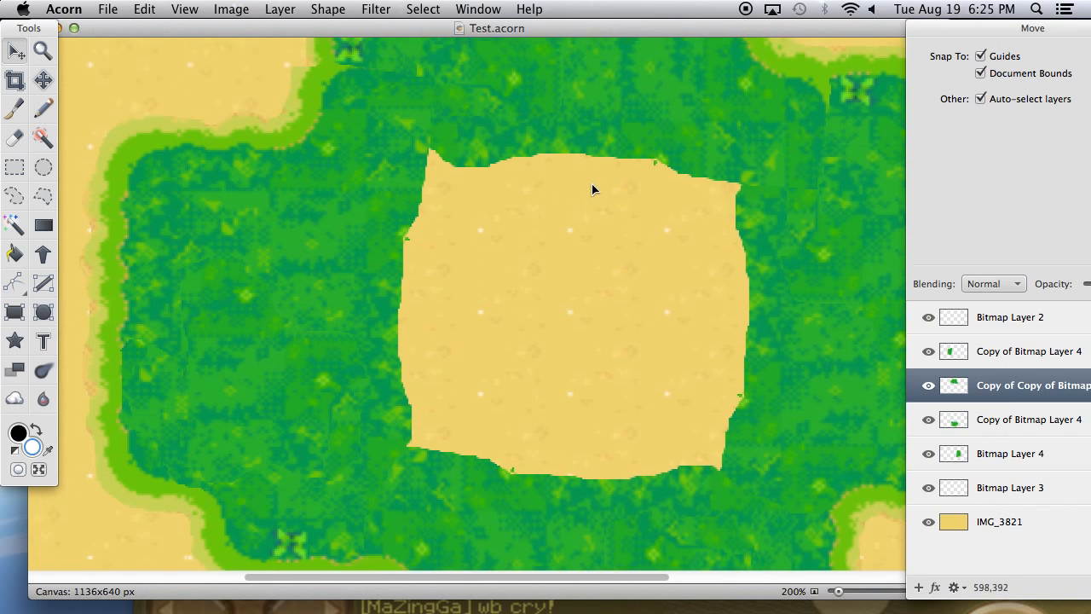
scroll(577, 204, up, 4)
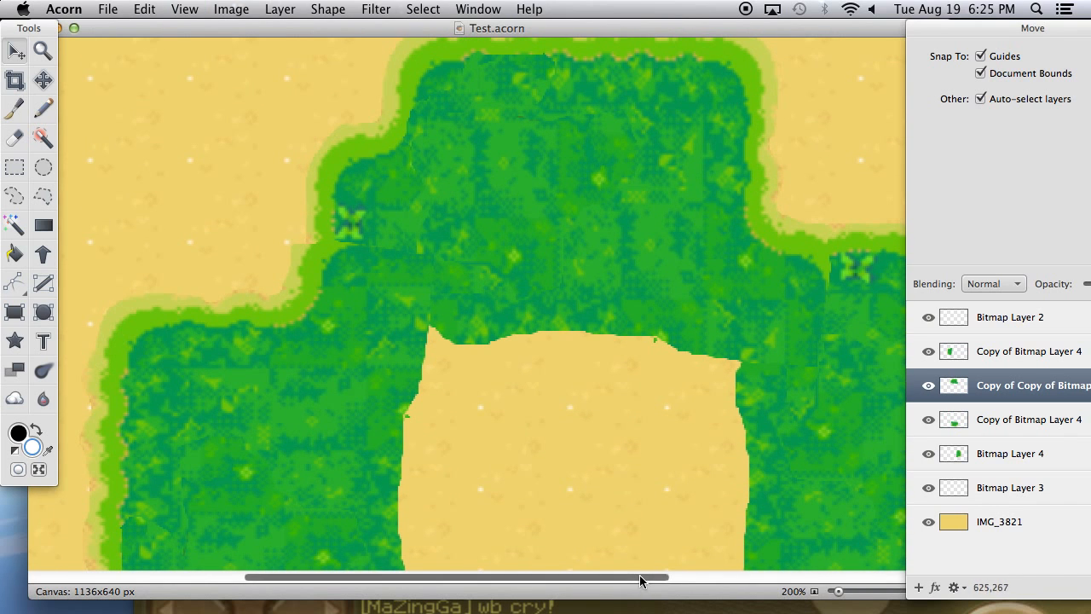
drag(640, 577, 685, 577)
drag(588, 193, 546, 216)
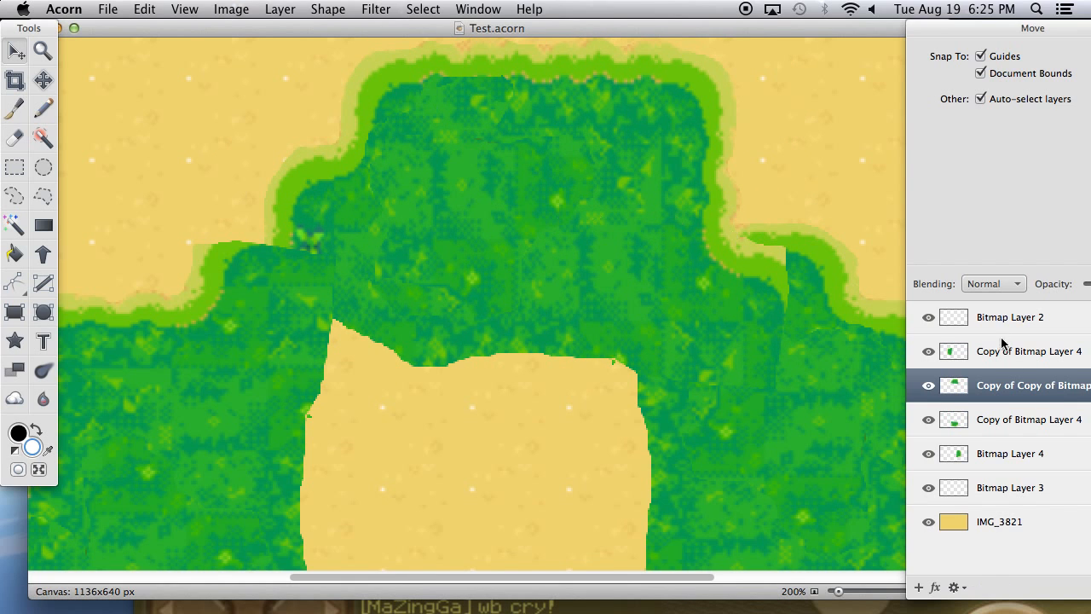
drag(1003, 370, 1002, 363)
drag(507, 204, 435, 154)
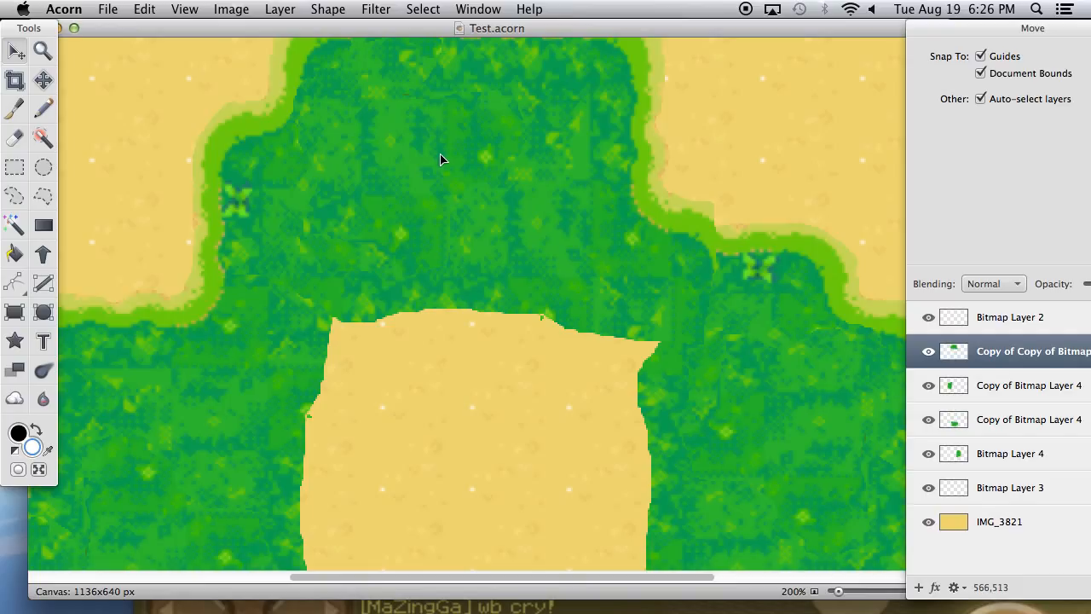
Nudge the upper grass piece down until its border meets the borders of the left and right pieces.
key(Down)
key(Down)
key(Down)
key(Down)
key(Down)
key(Down)
key(Down)
key(Down)
key(Down)
key(Down)
key(Down)
key(Down)
key(Down)
key(Down)
key(Down)
key(Down)
key(Down)
key(Down)
key(Down)
key(Down)
key(Down)
key(Down)
key(Down)
key(Down)
key(Down)
key(Down)
key(Down)
key(Down)
key(Down)
key(Down)
key(Down)
key(Up)
key(Up)
key(Up)
key(Up)
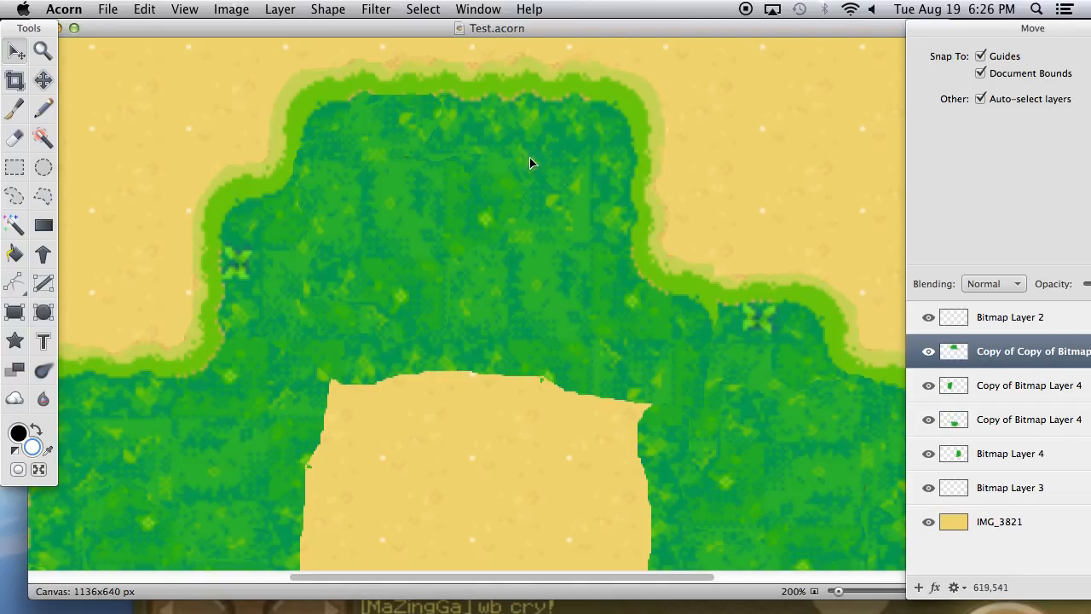
Lasso and remove the overlapping sliver inside the grass where the upper piece joins the right piece.
click(15, 195)
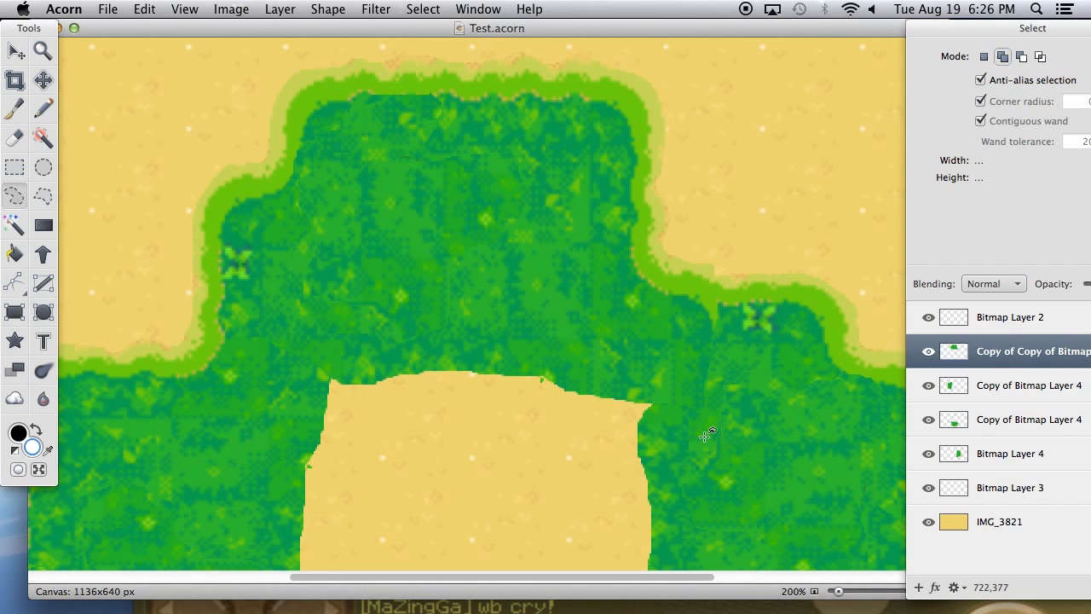
mouse_move(666, 429)
mouse_down()
mouse_move(691, 413)
mouse_move(716, 297)
mouse_move(728, 310)
mouse_move(721, 397)
mouse_up()
click(720, 398)
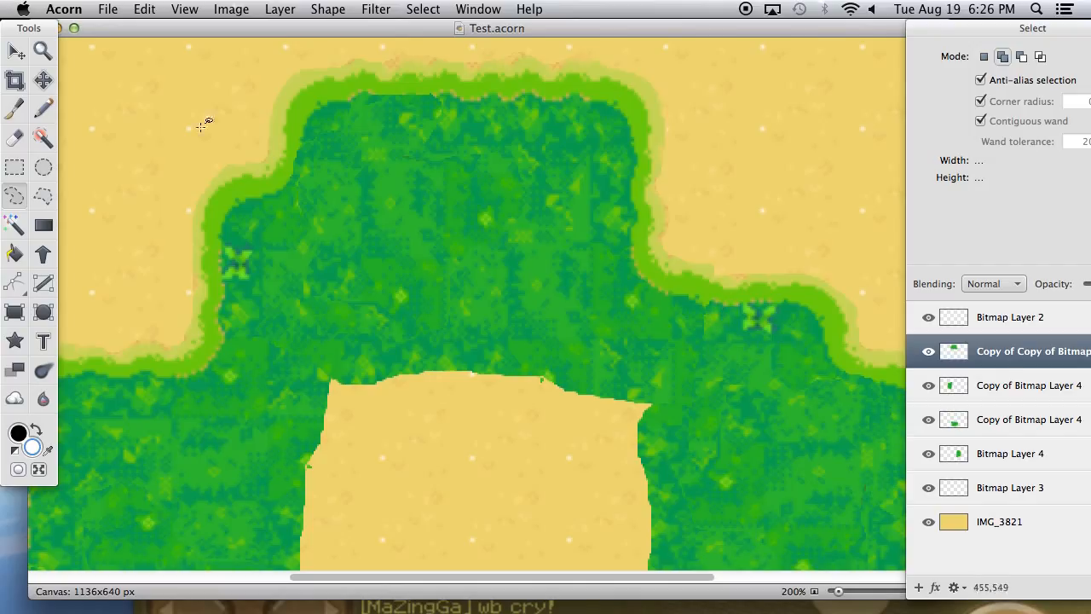
Fine-tune the upper grass piece's position by nudging it slightly up and to the left.
click(15, 51)
key(Right)
key(Right)
key(Up)
key(Up)
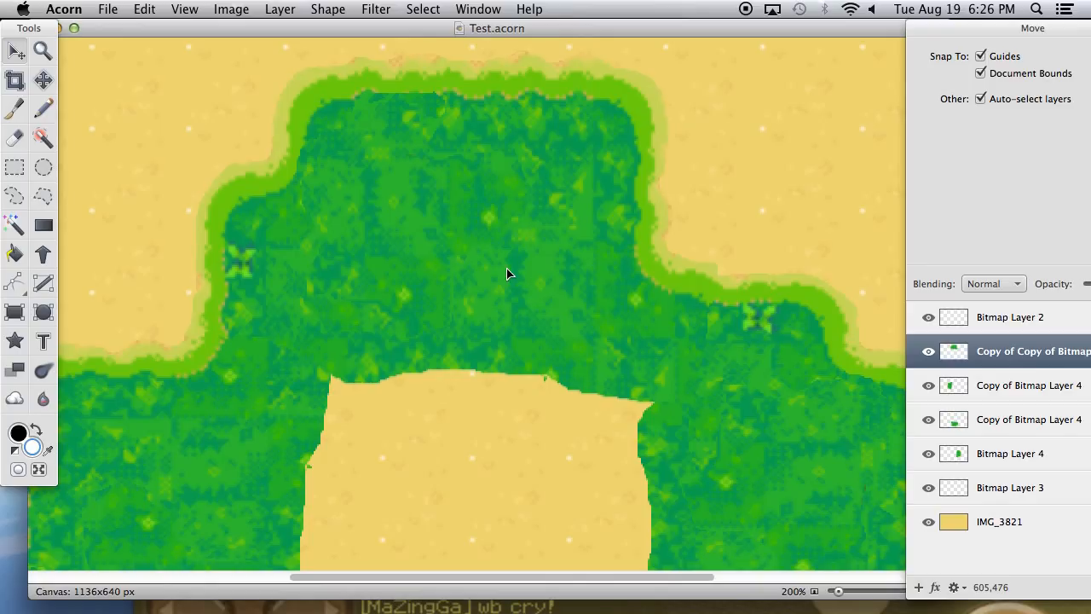
key(Down)
key(Left)
key(Left)
key(Left)
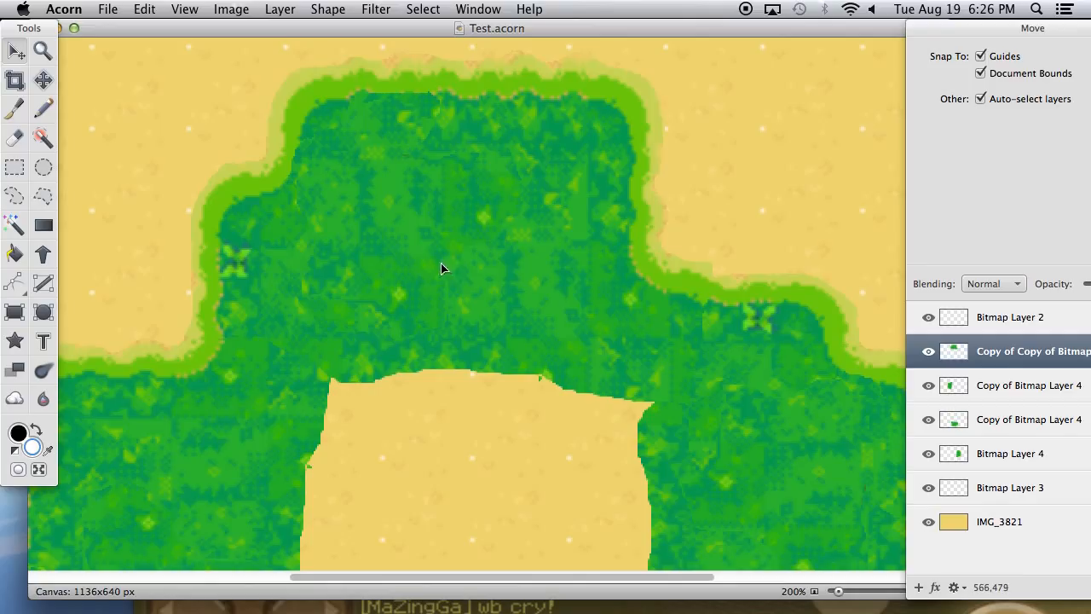
Lasso and trim the leftover bits of border at the seam between the upper and right grass pieces.
click(13, 197)
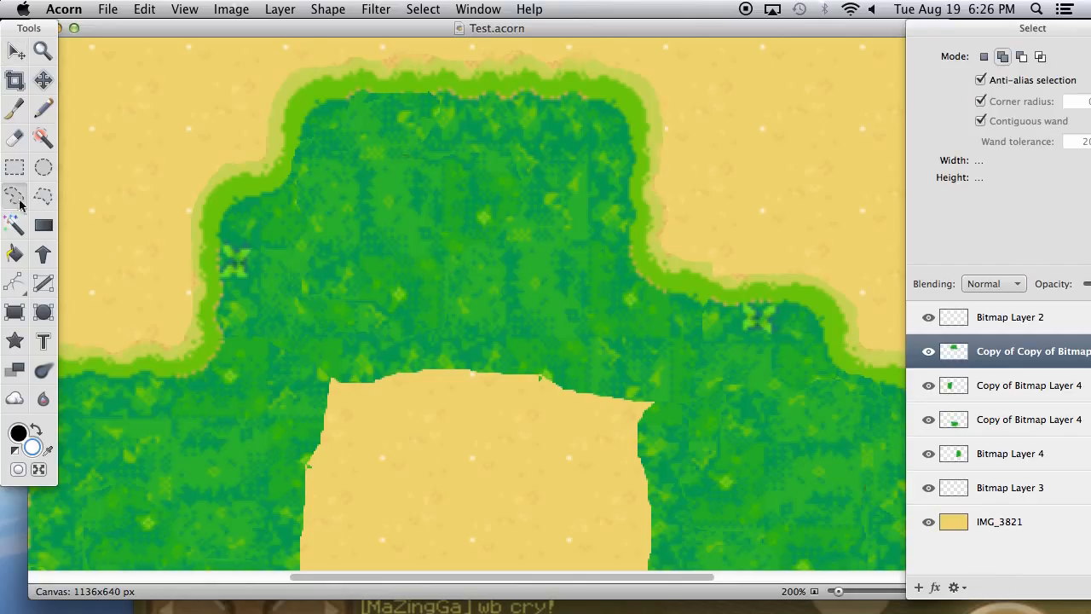
mouse_move(730, 261)
mouse_down()
mouse_move(706, 265)
mouse_move(692, 250)
mouse_move(730, 240)
mouse_up()
click(731, 242)
mouse_move(721, 332)
mouse_down()
mouse_move(704, 336)
mouse_move(699, 318)
mouse_move(704, 298)
mouse_move(719, 309)
mouse_up()
click(717, 310)
key(super+minus)
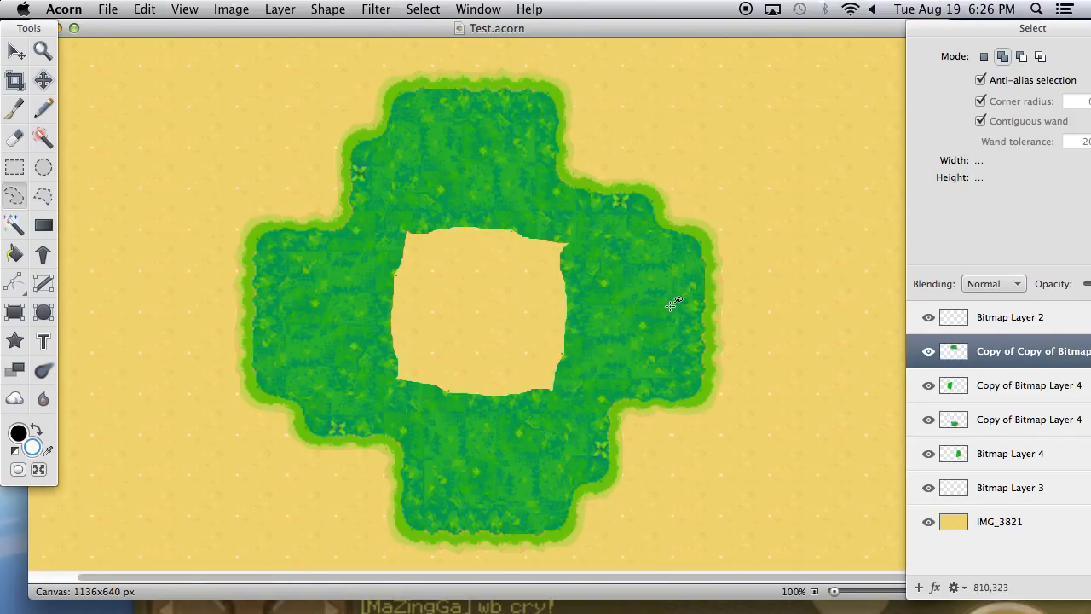
Merge the four outer grass pieces into one layer, Bitmap Layer 4, undoing the trial move of the result.
click(15, 51)
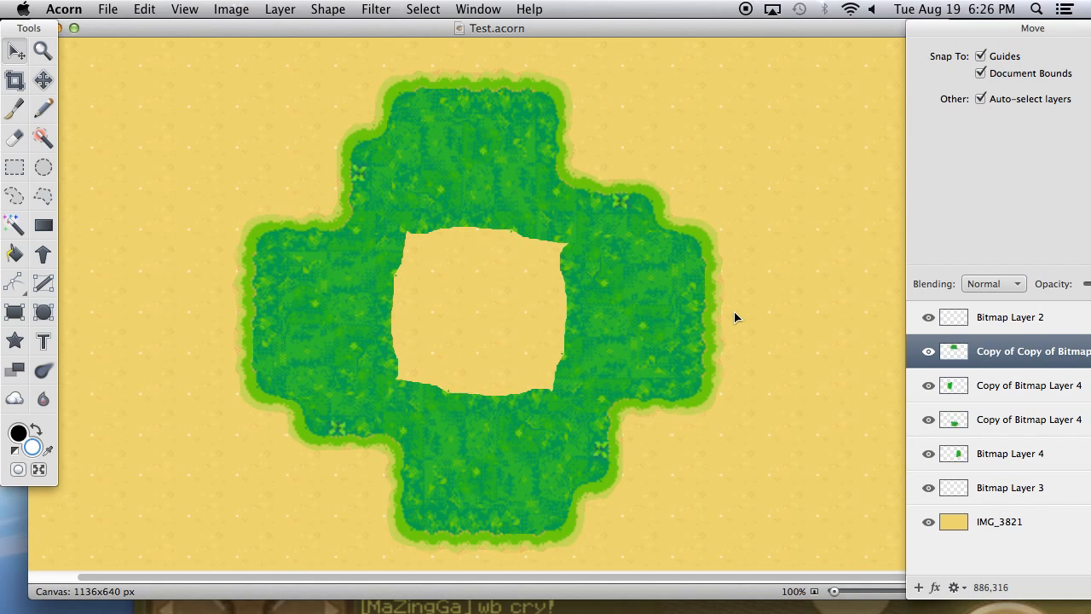
key(super+e)
key(super+e)
key(super+e)
drag(459, 180, 536, 202)
key(super+z)
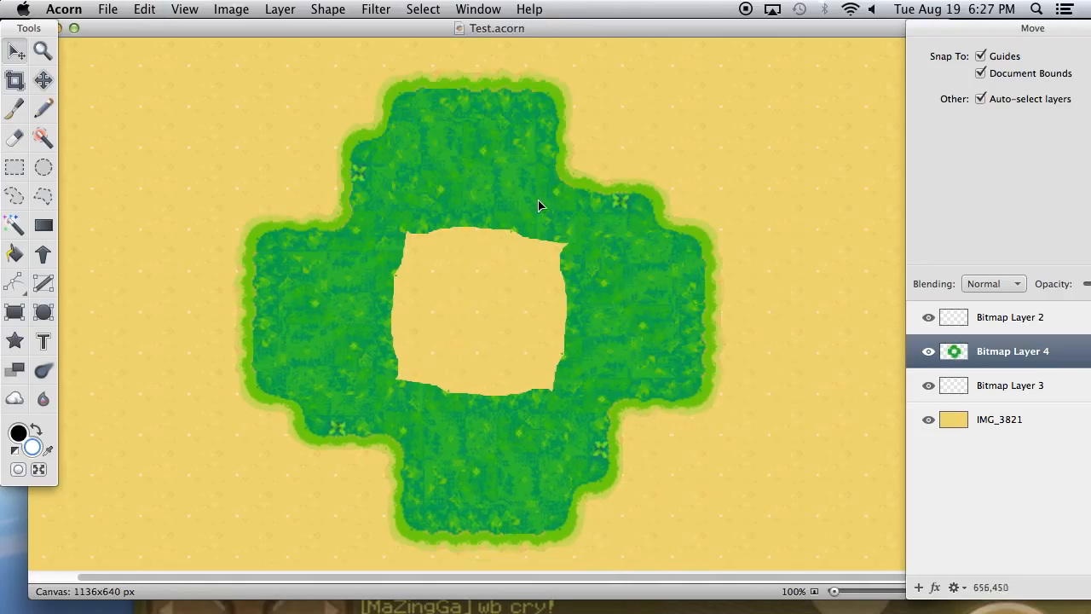
Copy a rectangular grass patch of about 110 by 159 px from the left arm and paste it as a new layer.
click(14, 167)
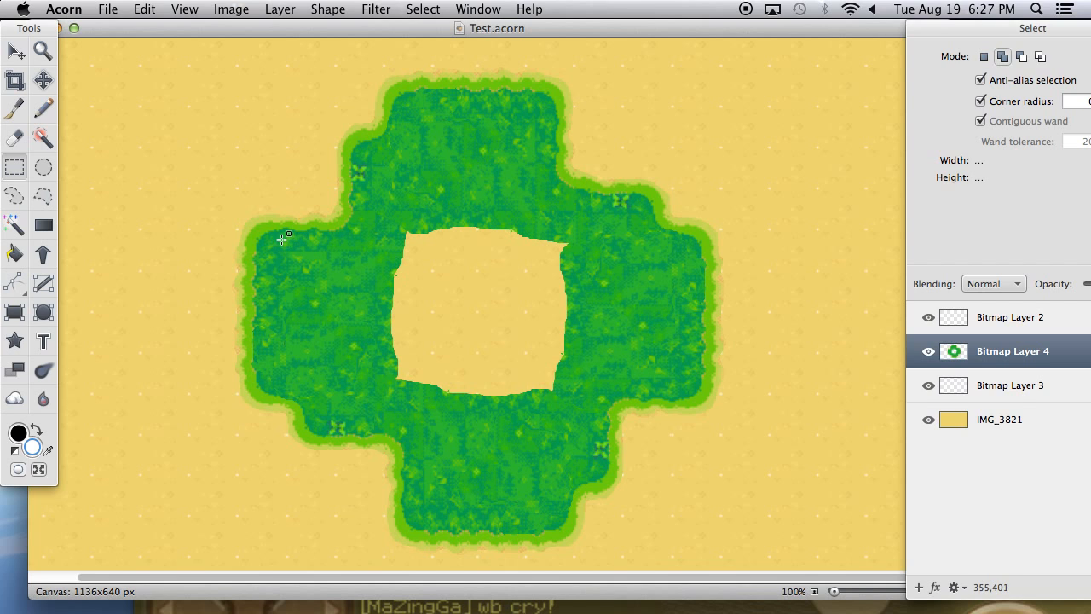
drag(295, 245, 389, 380)
click(17, 54)
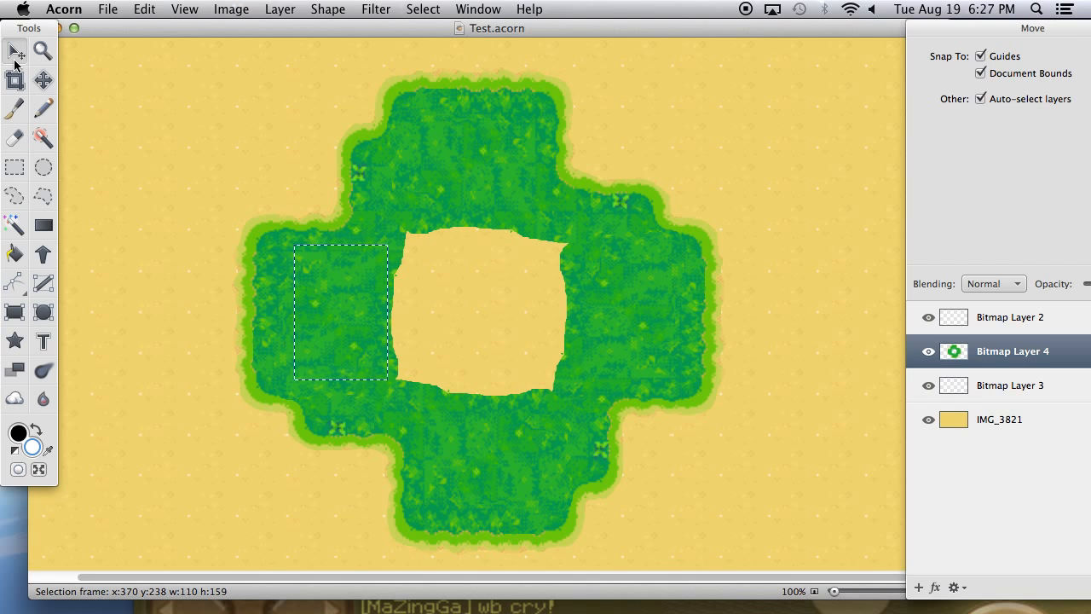
key(super+c)
key(super+v)
Cover the sand hole in the middle with four pasted copies of the grass patch in a two-by-two arrangement.
drag(367, 292, 538, 337)
key(super+c)
key(super+v)
key(super+c)
key(super+v)
key(super+c)
key(super+v)
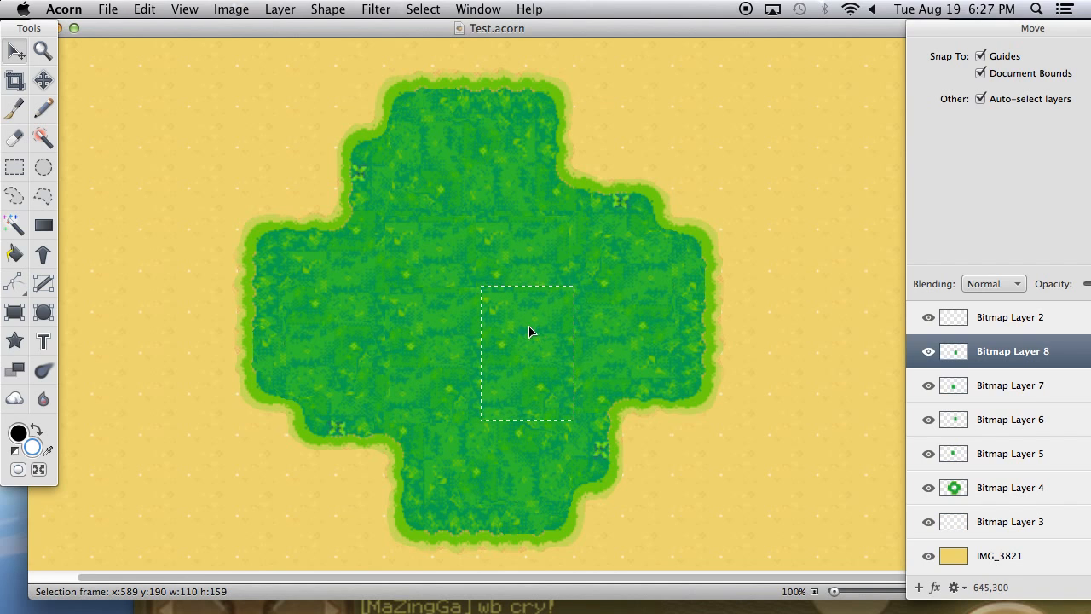
key(super+d)
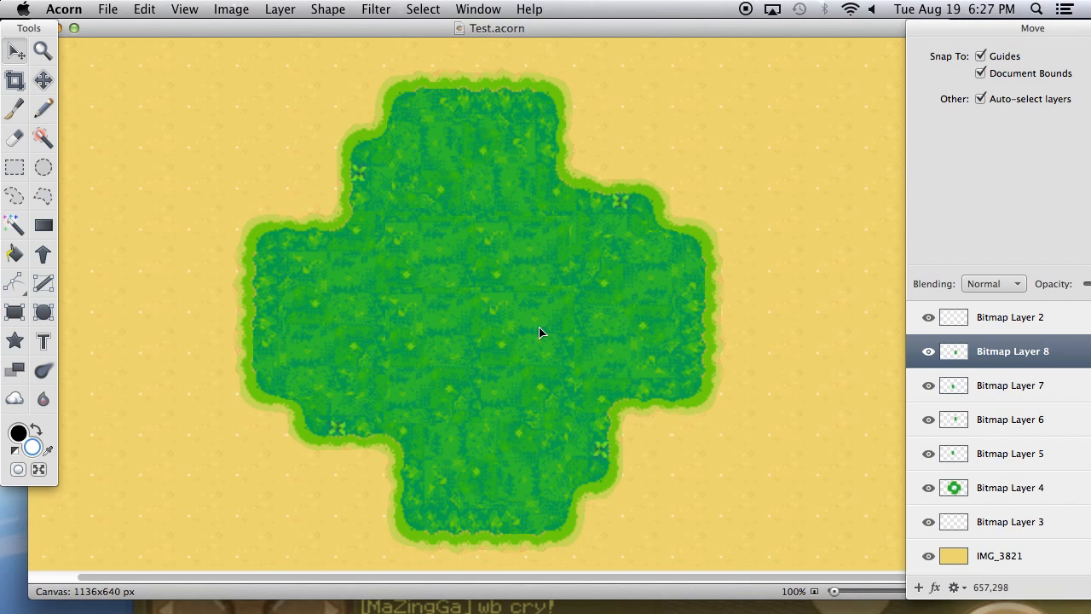
Nudge the upper-left center patch slightly up and to the left.
key(super+equal)
key(super+minus)
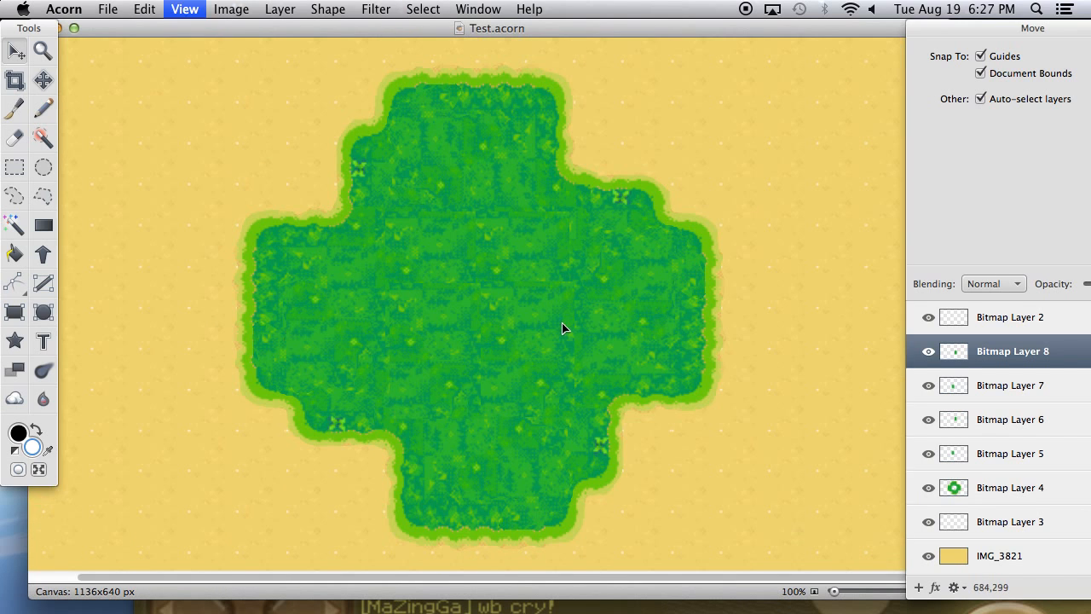
click(450, 251)
mouse_move(449, 251)
mouse_down()
mouse_move(467, 260)
mouse_move(439, 247)
mouse_up()
Flip the upper-right center patch, Bitmap Layer 6, vertically to break up the repeating pattern.
click(516, 240)
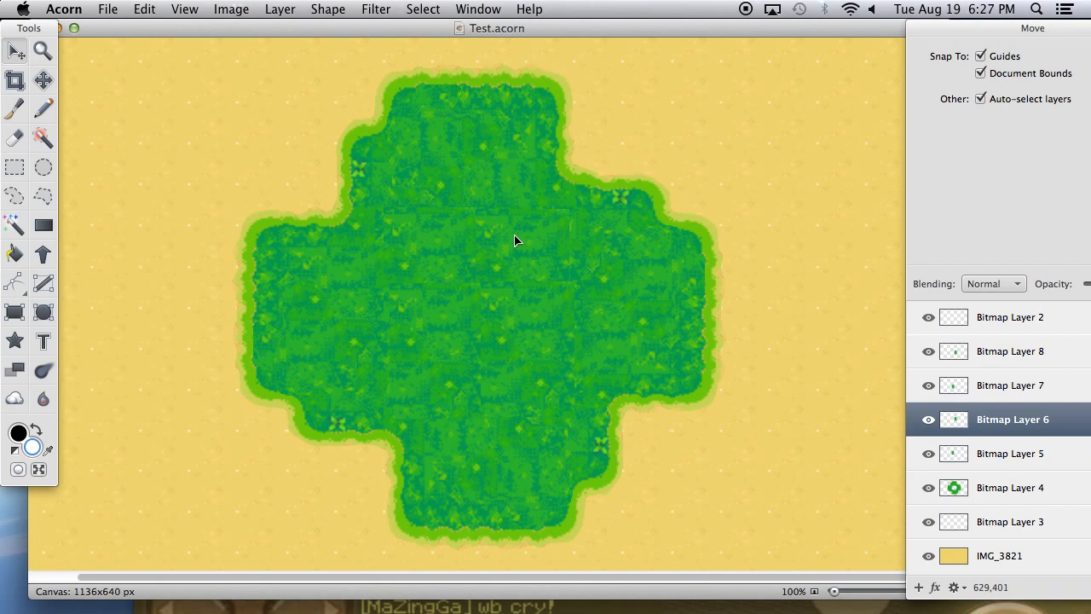
click(281, 9)
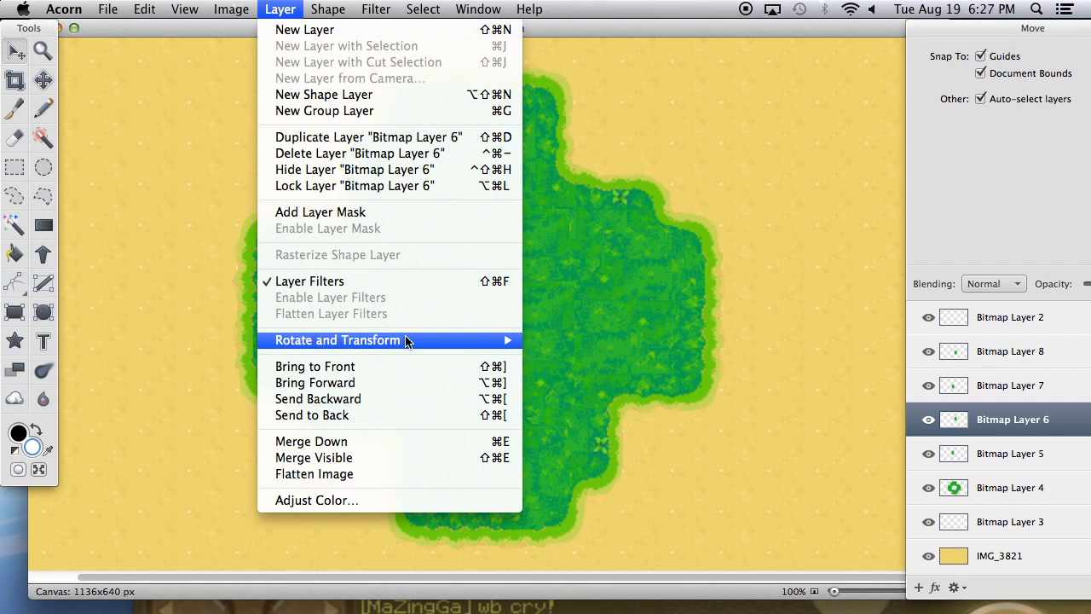
mouse_move(401, 339)
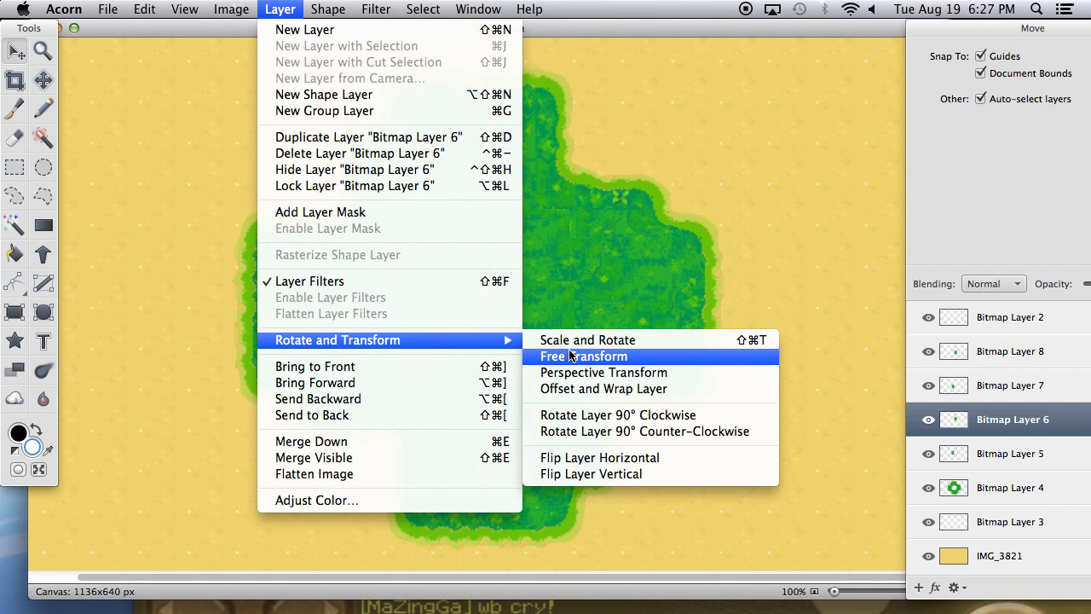
click(629, 474)
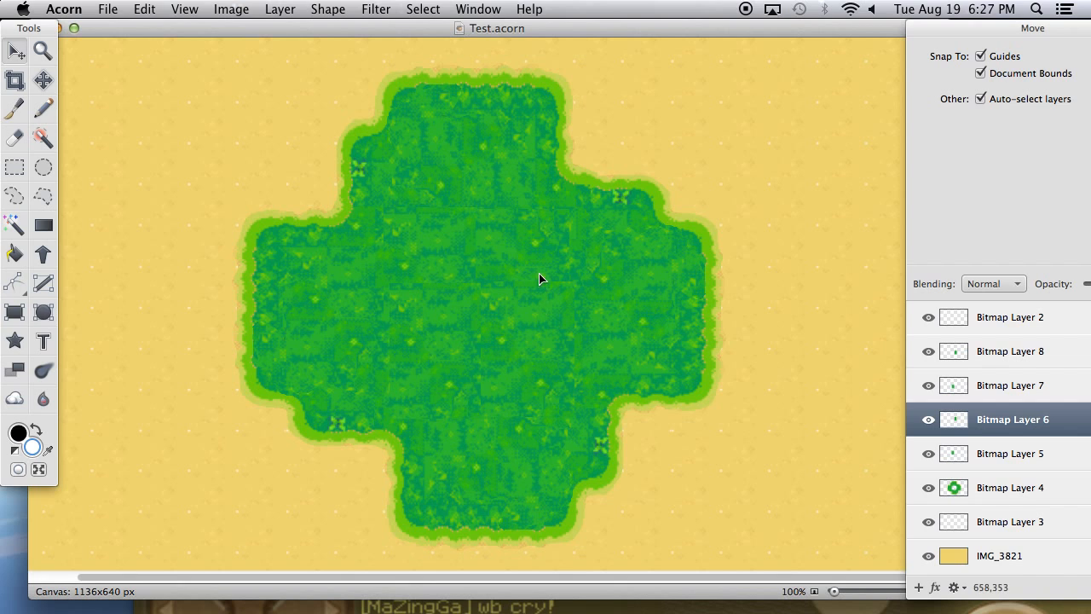
Fine-tune the positions of the two upper center patches so their grass textures blend at the seams.
drag(536, 254, 528, 254)
mouse_move(509, 244)
mouse_down()
mouse_move(497, 242)
mouse_move(511, 241)
mouse_up()
drag(431, 238, 439, 236)
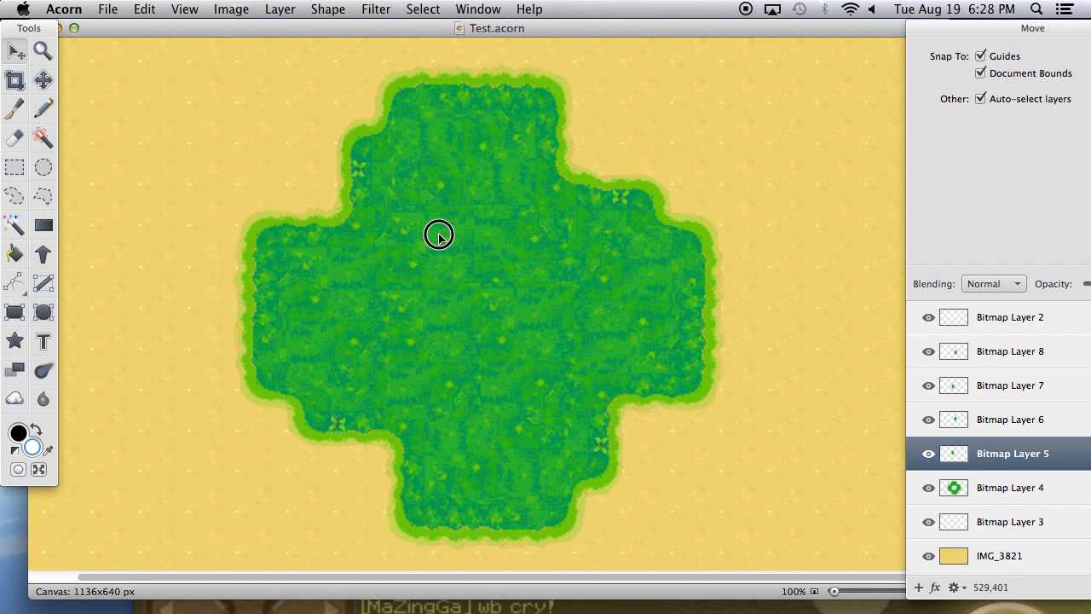
drag(489, 237, 497, 238)
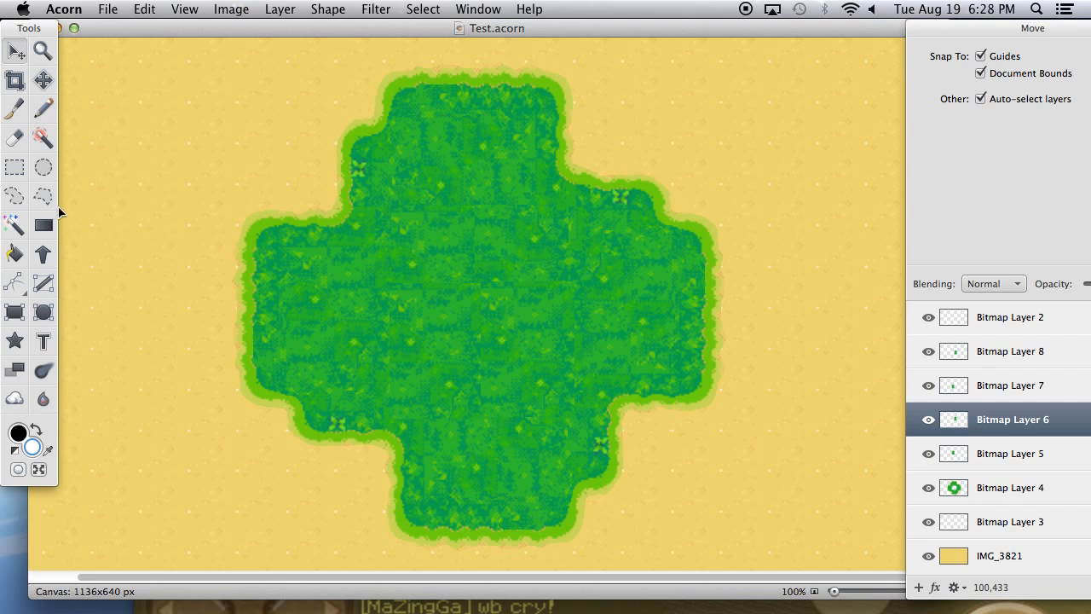
Lasso and trim the edge of the upper-right center patch where it meets the upper-left one.
click(15, 196)
mouse_move(476, 202)
mouse_down()
mouse_move(478, 280)
mouse_move(455, 292)
mouse_move(409, 235)
mouse_up()
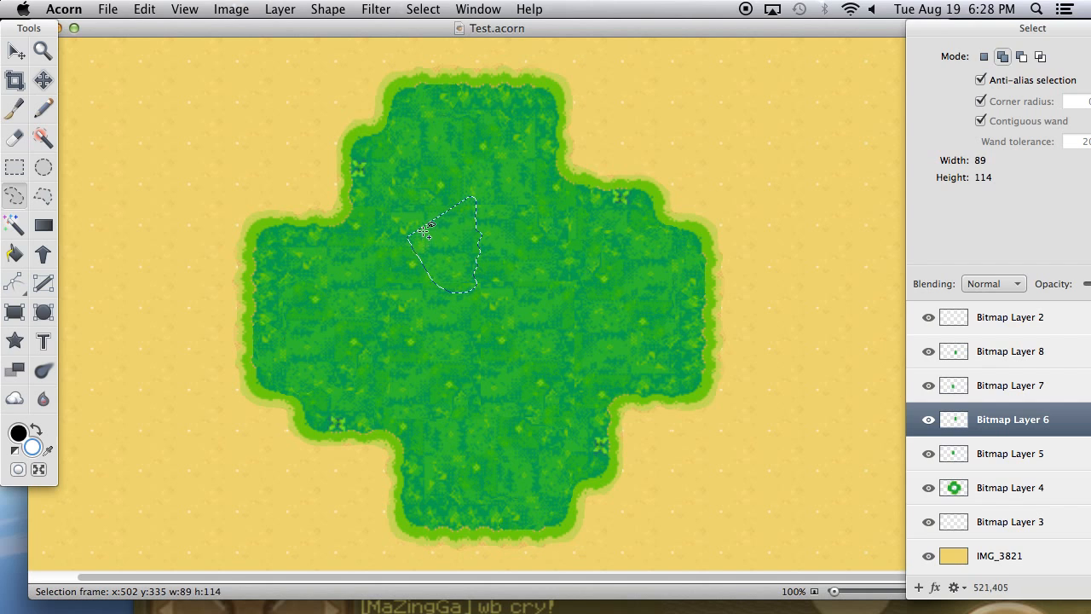
click(424, 231)
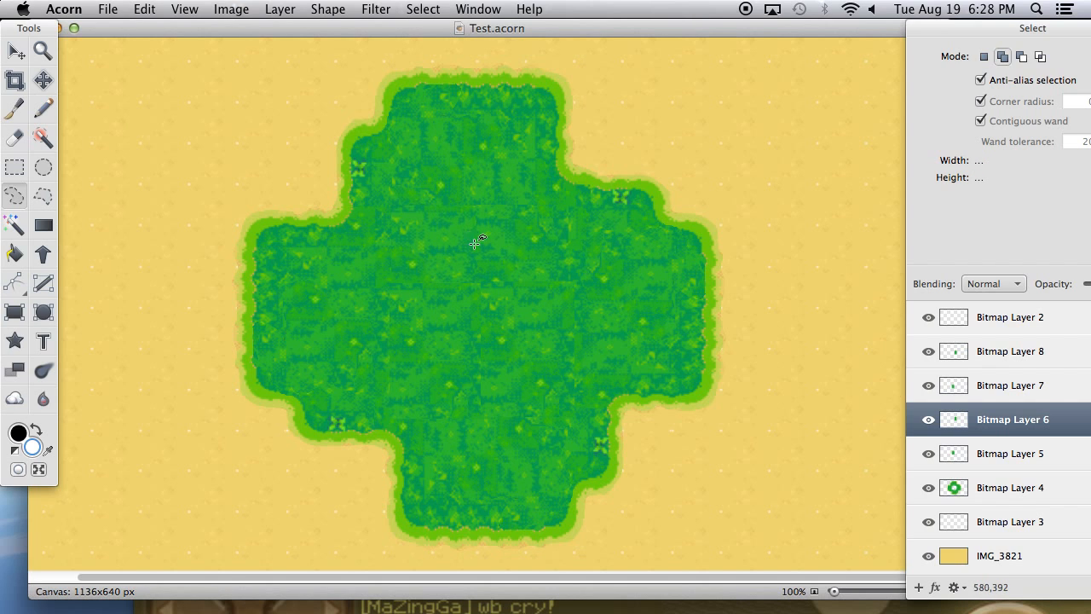
Flip the lower-right center patch, Bitmap Layer 8, vertically and nudge the lower-left patch slightly to the right.
key(v)
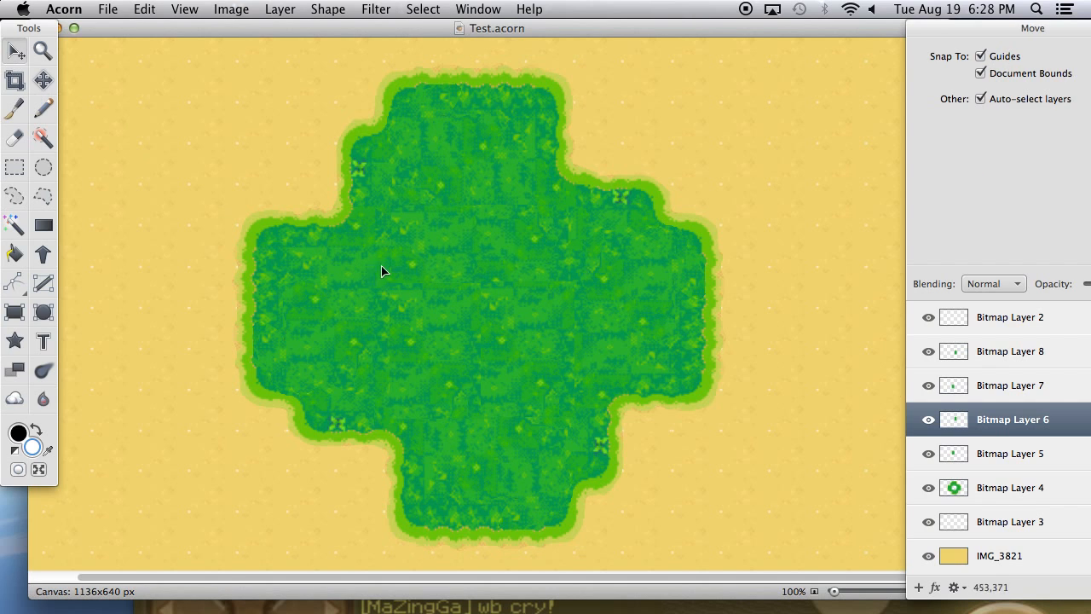
click(514, 340)
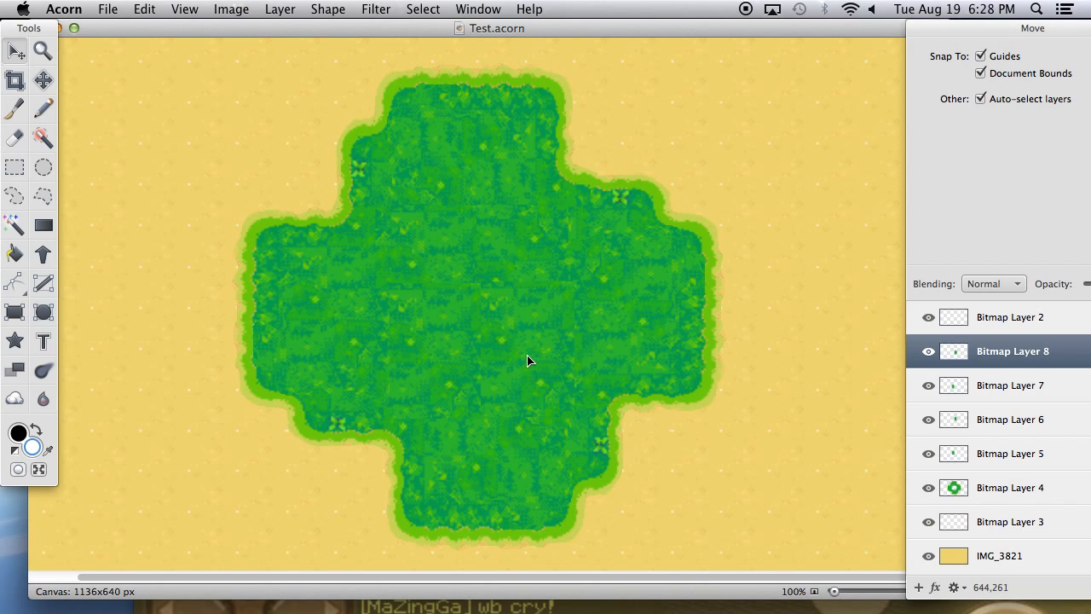
click(274, 8)
mouse_move(408, 341)
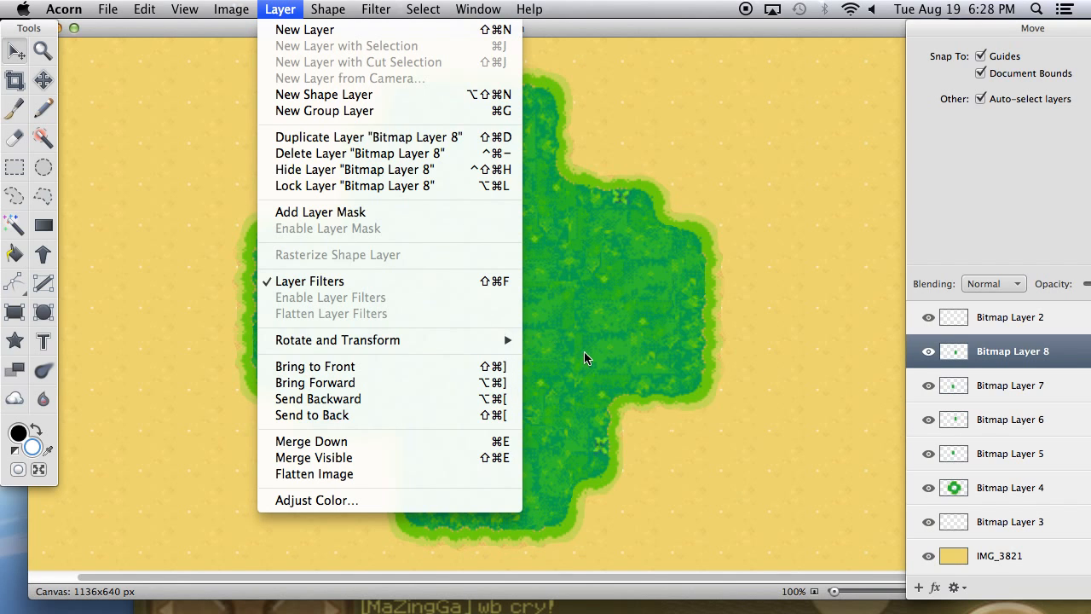
click(647, 474)
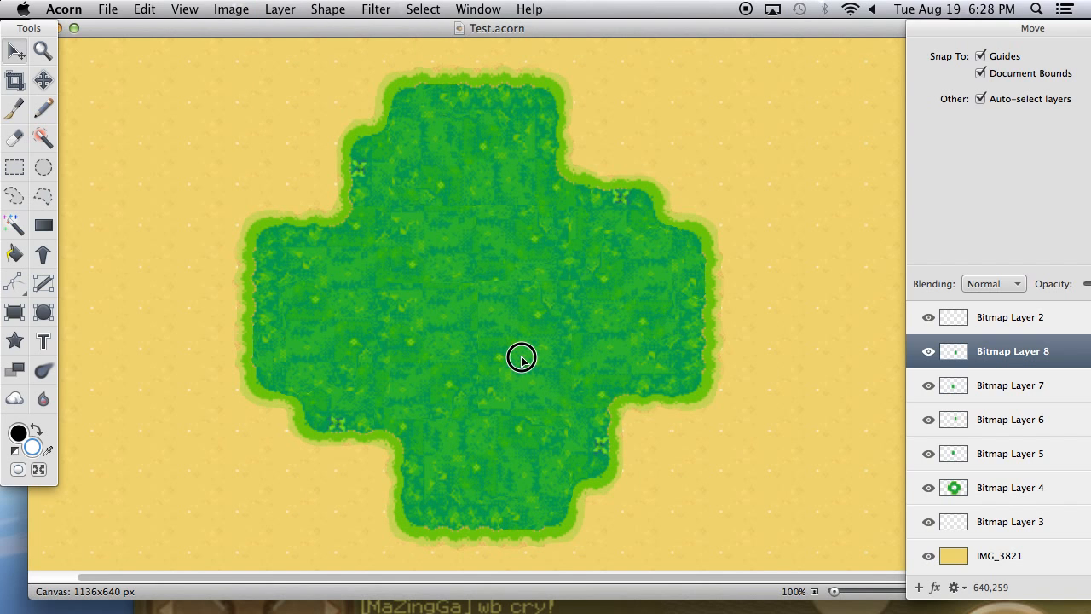
click(441, 344)
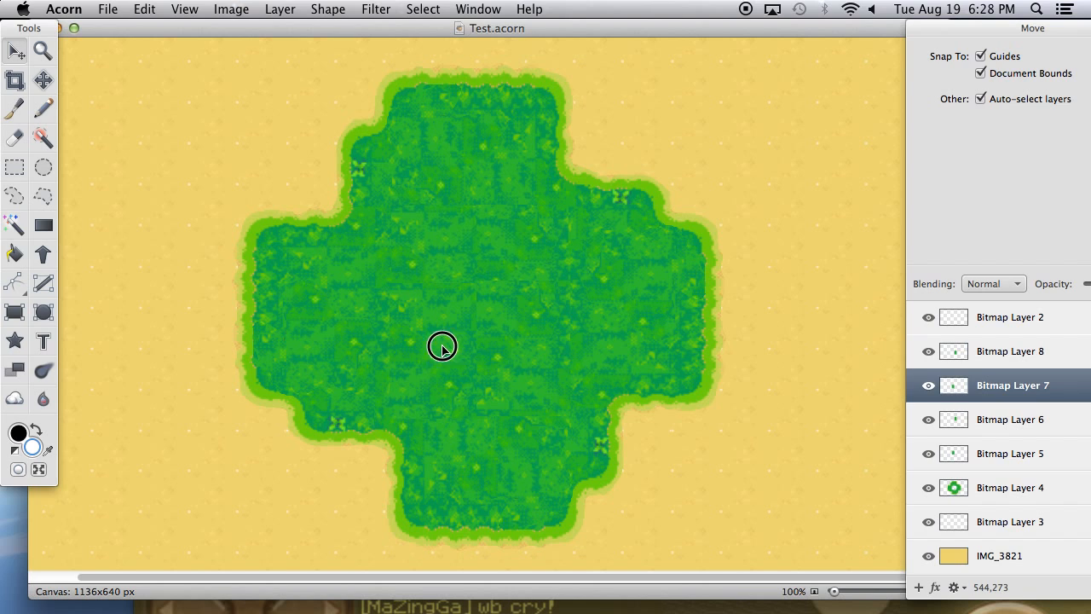
mouse_move(441, 344)
mouse_down()
mouse_move(427, 346)
mouse_move(455, 342)
mouse_move(445, 344)
mouse_up()
Lasso and trim the straight edge of the lower-right center patch along its seam with the lower-left patch.
click(489, 328)
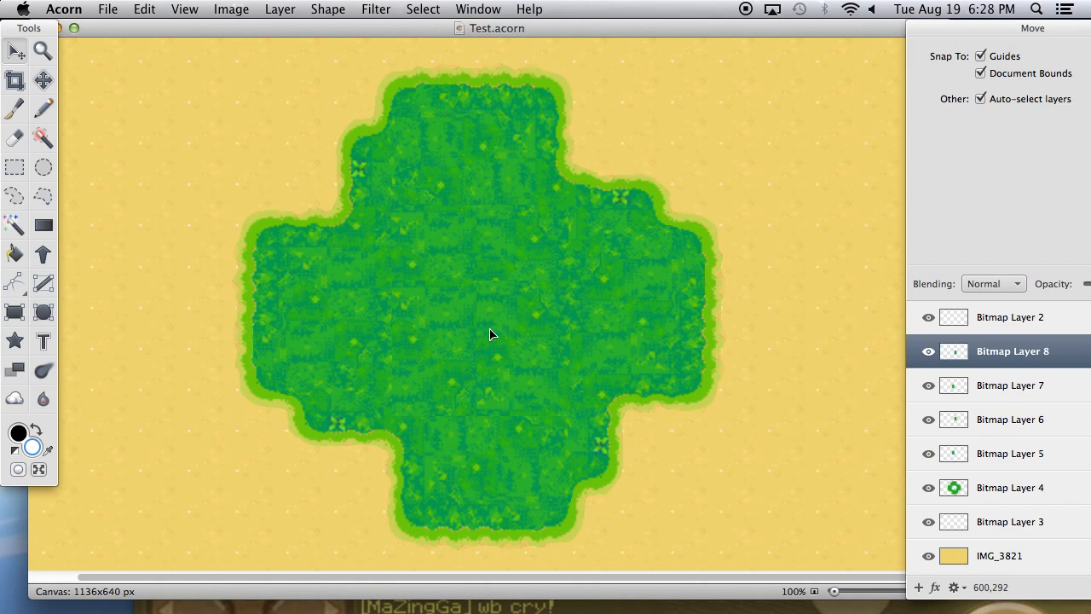
click(15, 196)
key(super+equal)
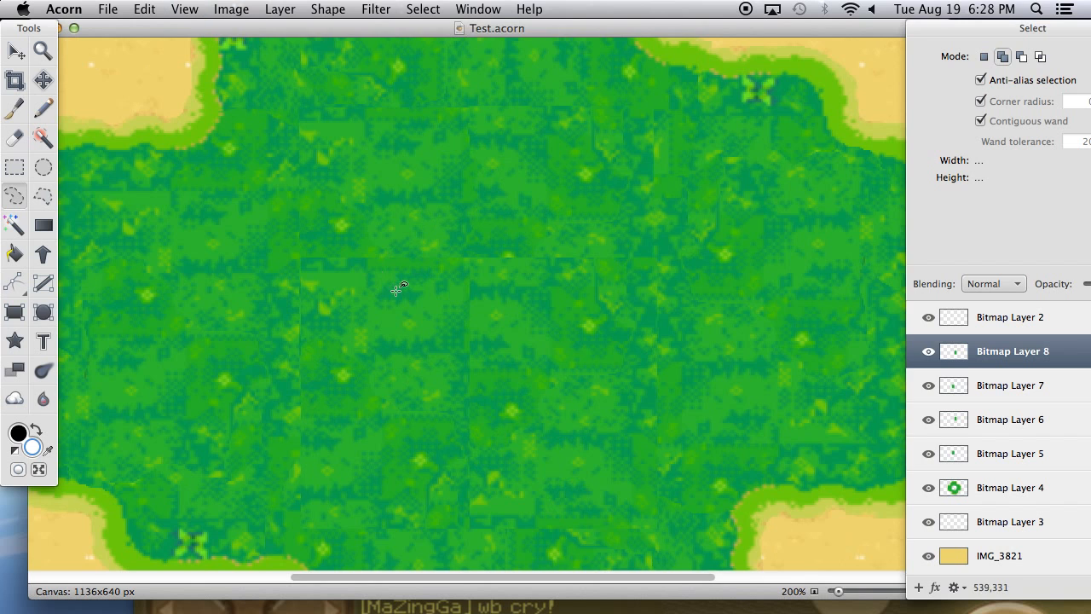
mouse_move(460, 253)
mouse_down()
mouse_move(482, 270)
mouse_move(483, 412)
mouse_move(478, 472)
mouse_move(448, 519)
mouse_move(378, 399)
mouse_up()
click(445, 375)
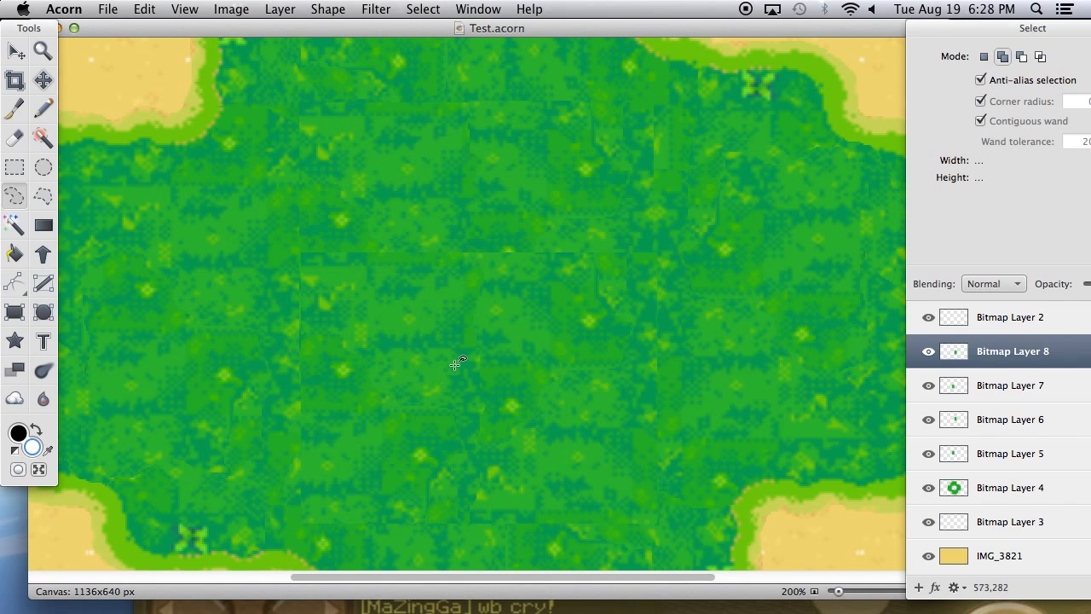
key(super+minus)
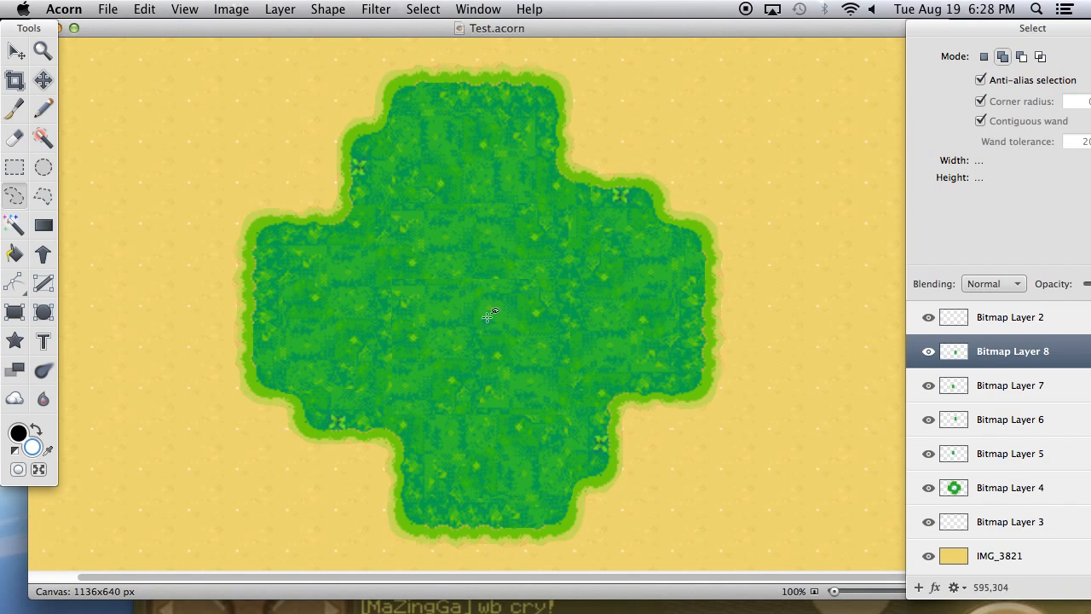
Merge the four center patches into Bitmap Layer 5, keeping it separate from the surrounding grass in Bitmap Layer 4.
click(5, 46)
click(441, 248)
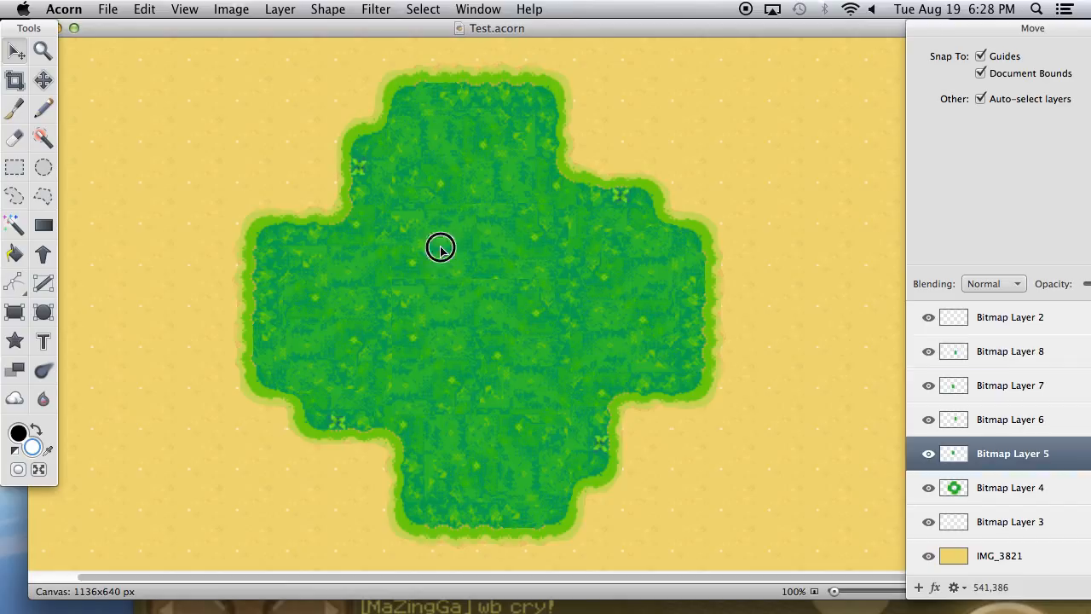
click(1000, 354)
key(super+e)
key(super+e)
key(super+e)
key(super+e)
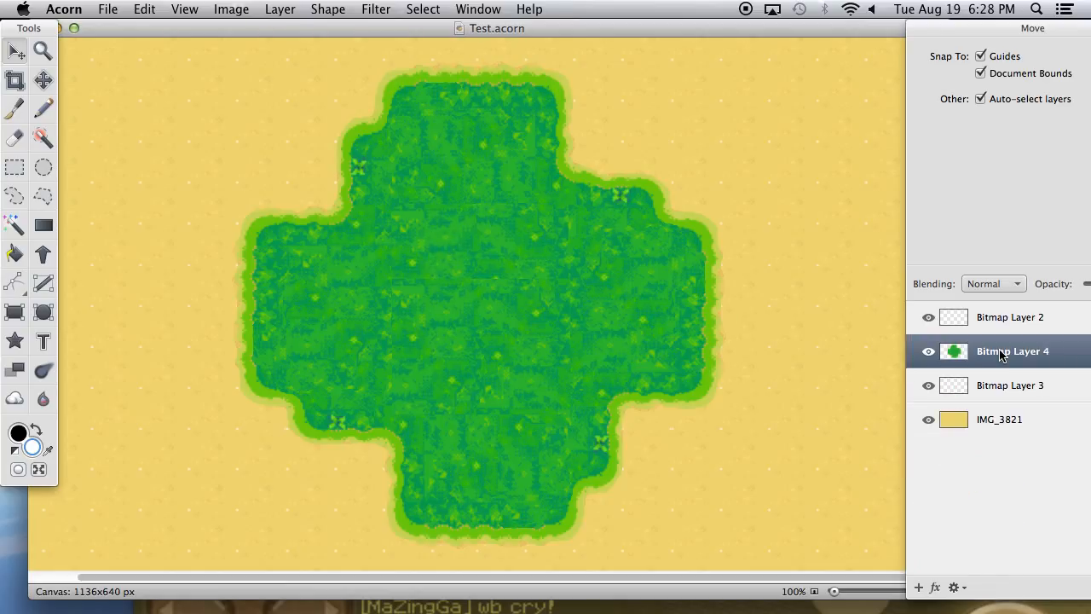
key(super+z)
drag(462, 288, 535, 302)
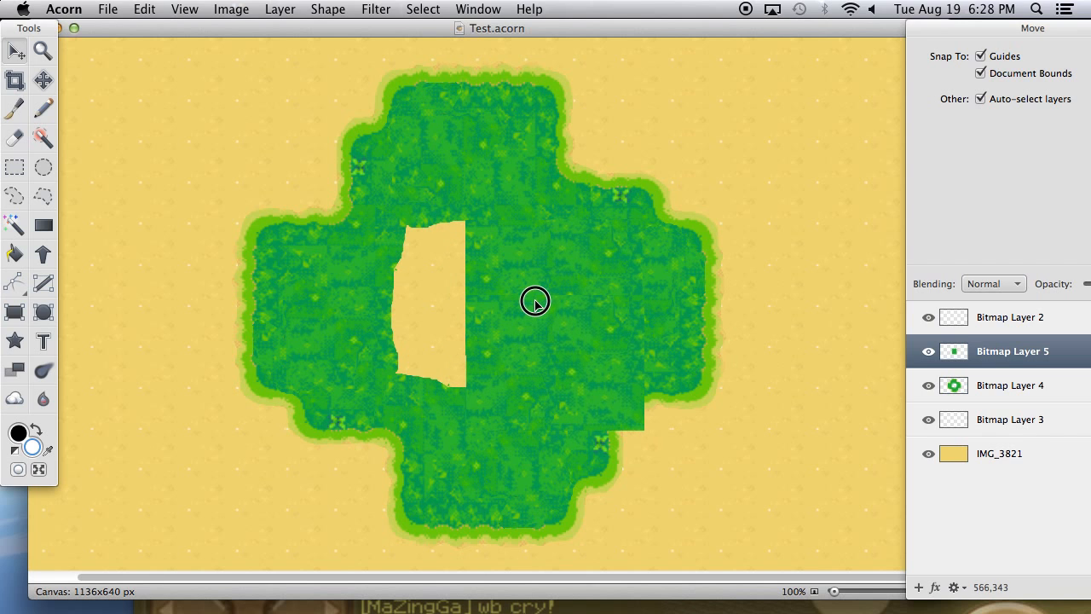
key(super+z)
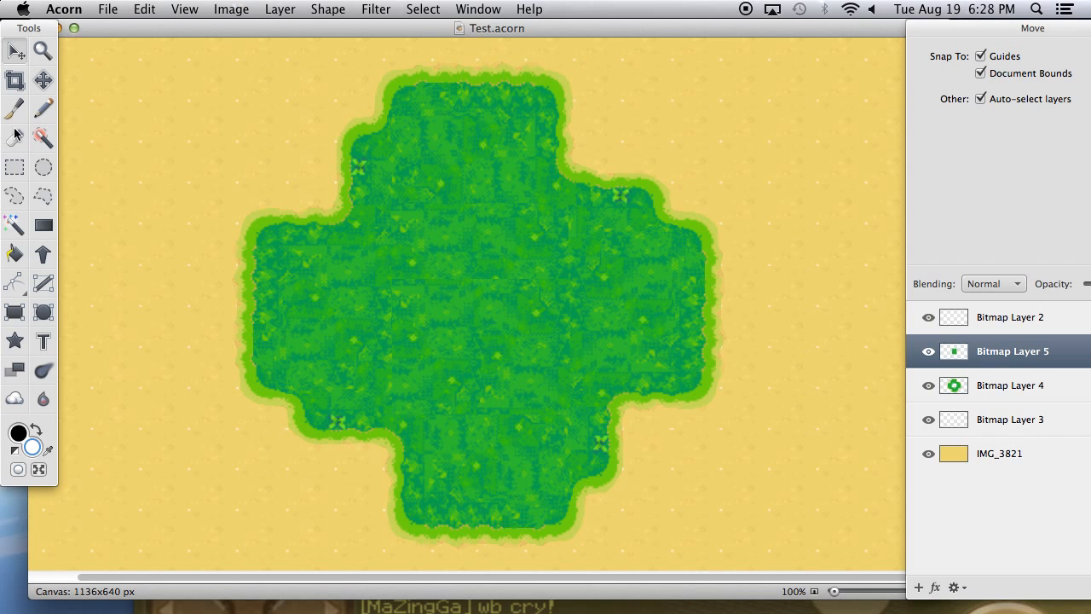
Lasso and trim the upper and right edges of the merged center patch into irregular outlines.
key(super+equal)
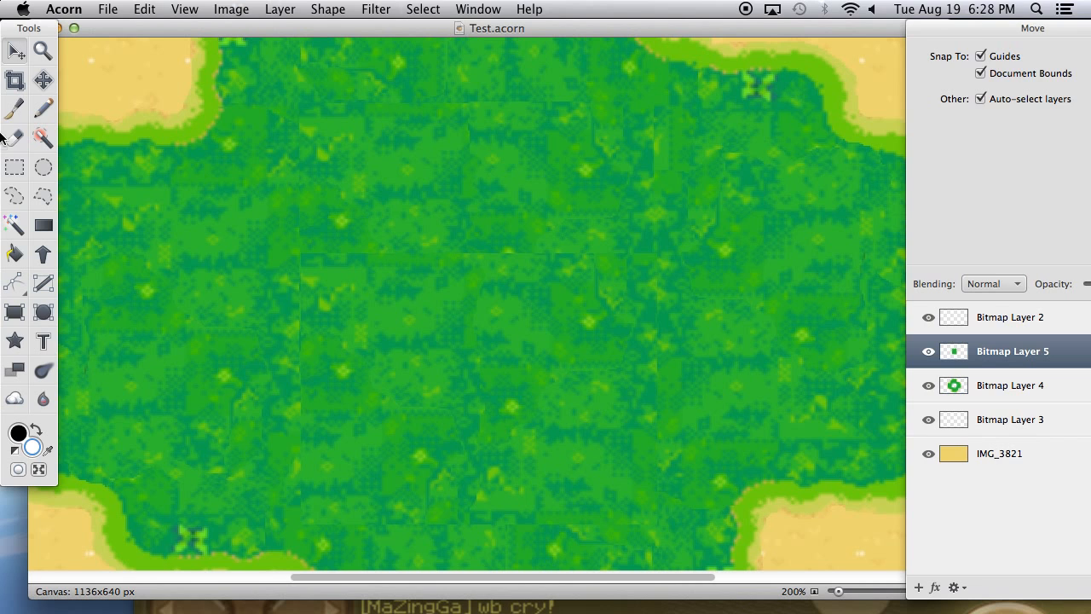
click(13, 196)
mouse_move(275, 122)
mouse_down()
mouse_move(358, 112)
mouse_move(629, 128)
mouse_move(655, 324)
mouse_move(642, 415)
mouse_move(709, 408)
mouse_move(770, 197)
mouse_move(684, 59)
mouse_move(428, 36)
mouse_move(315, 73)
mouse_move(280, 137)
mouse_up()
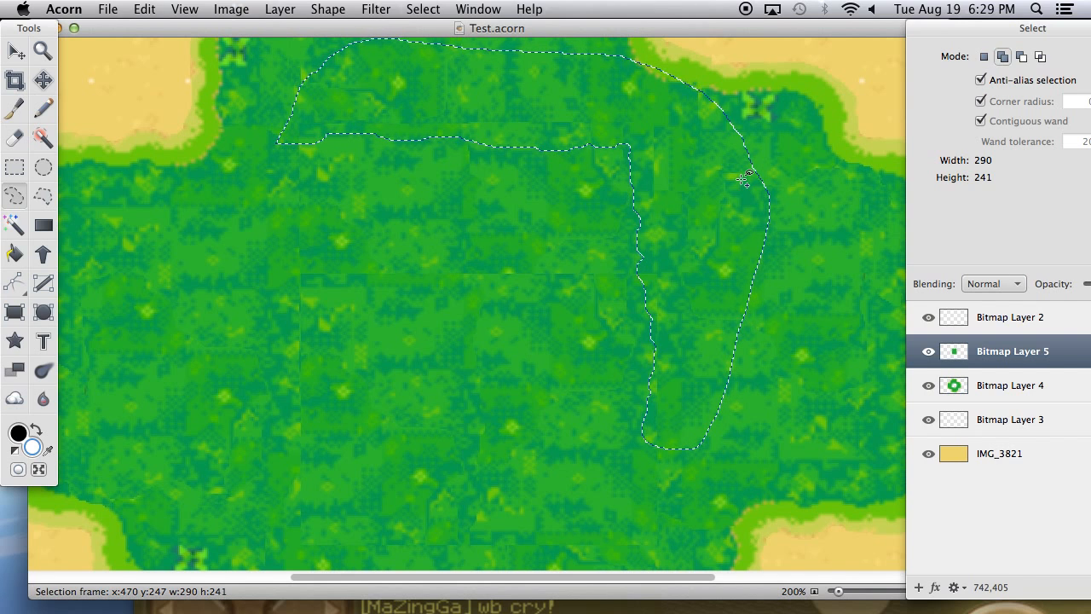
click(499, 86)
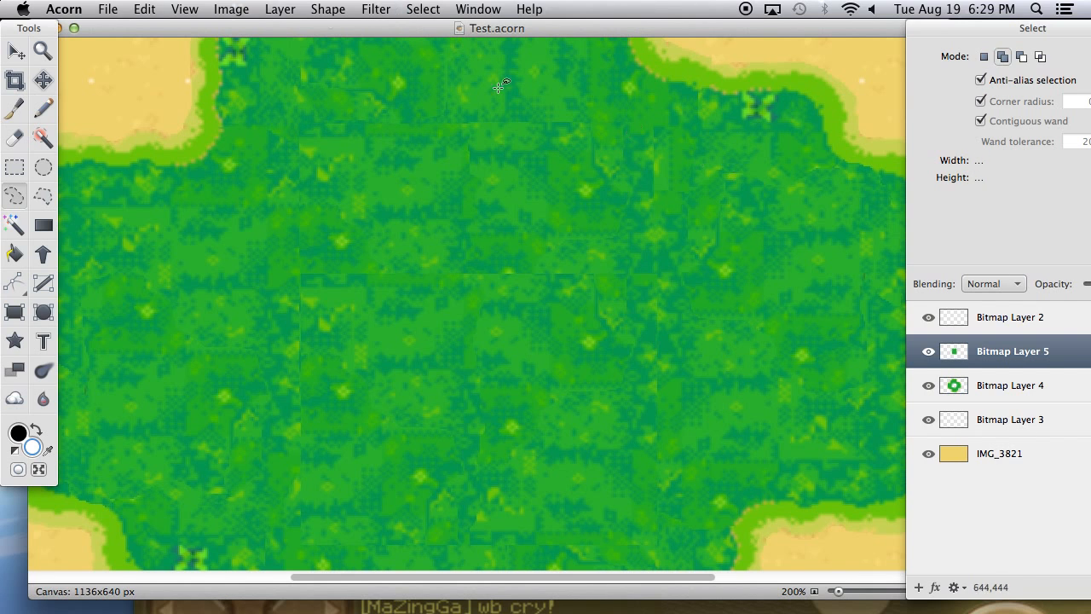
mouse_move(274, 113)
mouse_down()
mouse_move(368, 137)
mouse_move(568, 151)
mouse_move(649, 149)
mouse_move(677, 118)
mouse_move(381, 95)
mouse_up()
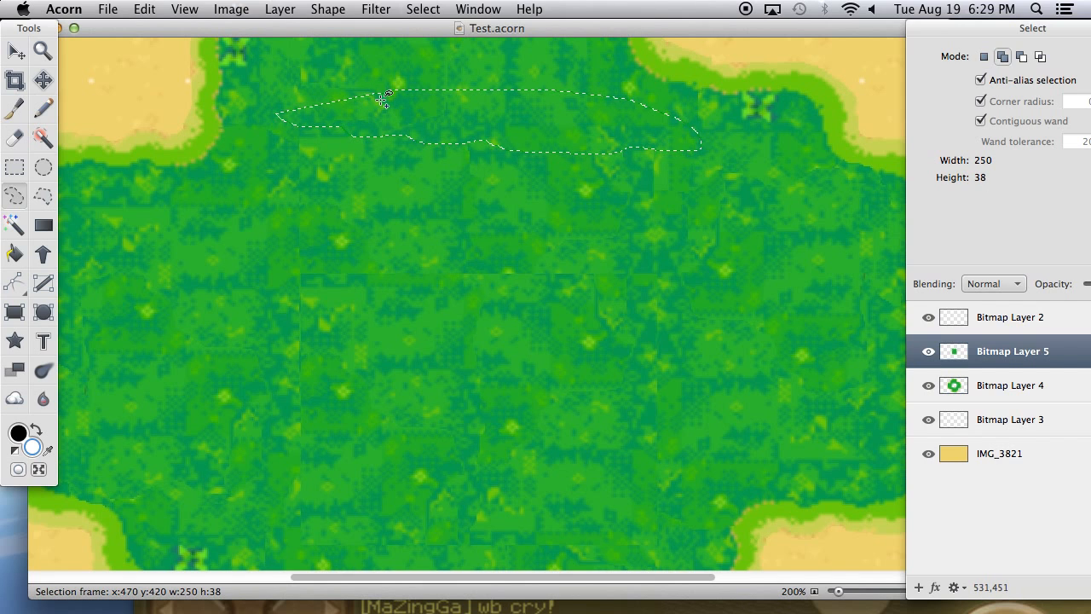
key(super+d)
Try to lasso and delete the straight left edge of the merged center patch.
scroll(362, 187, down, 2)
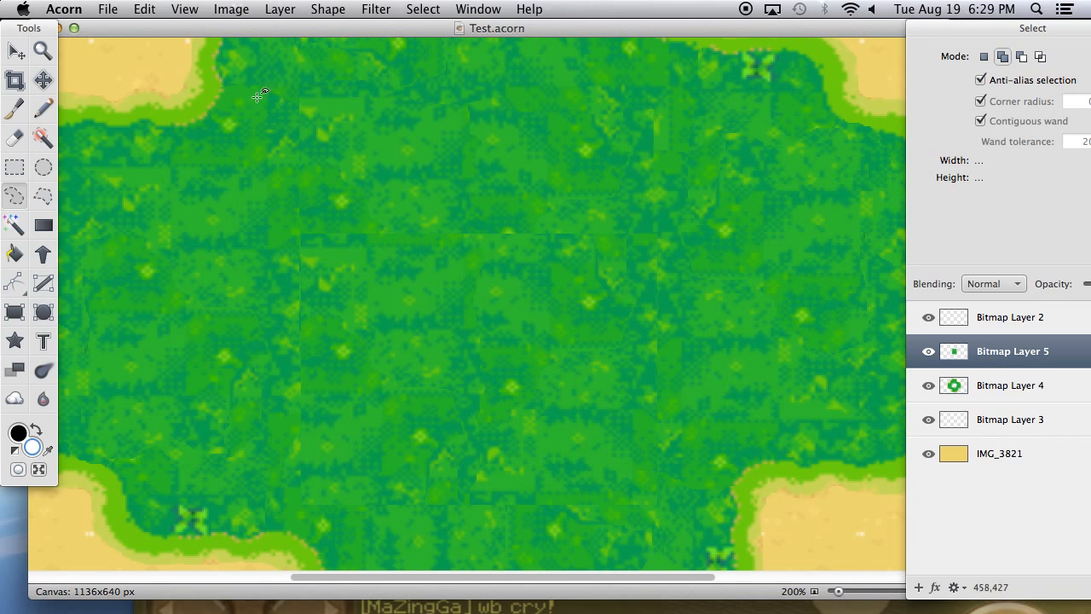
mouse_move(274, 88)
mouse_down()
mouse_move(313, 105)
mouse_move(301, 168)
mouse_move(323, 324)
mouse_move(307, 383)
mouse_move(311, 433)
mouse_move(196, 402)
mouse_up()
key(Delete)
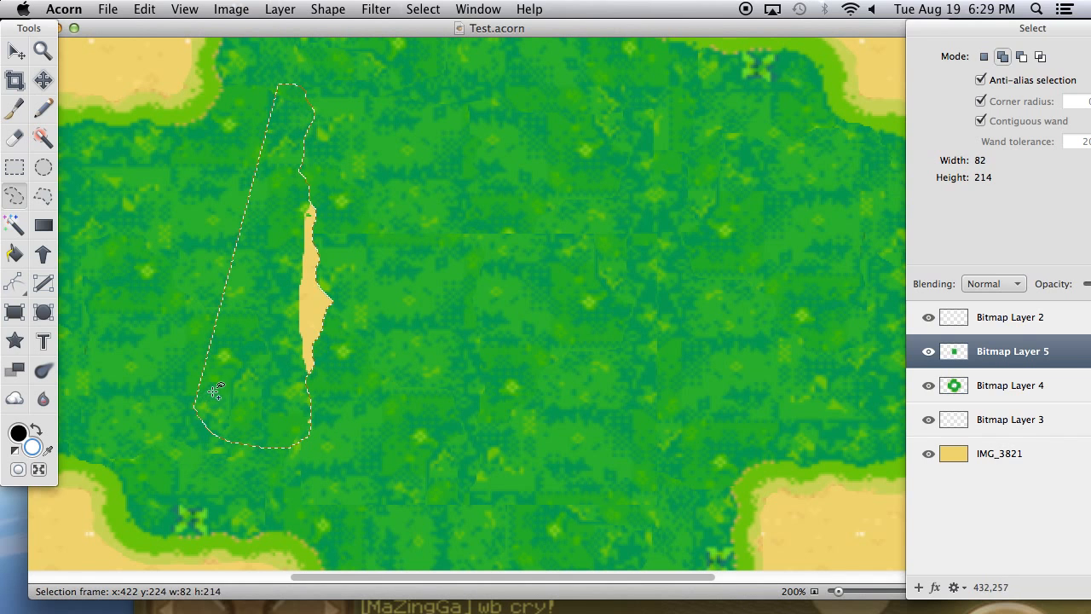
key(super+d)
key(super+z)
key(super+z)
key(super+z)
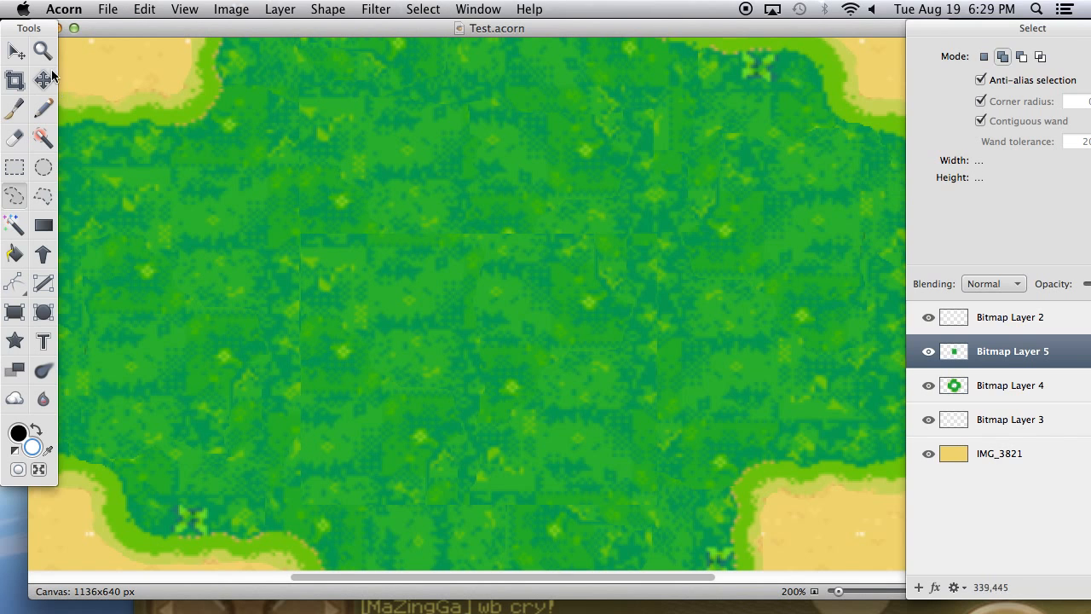
Duplicate the center patch in Bitmap Layer 5 and offset the two overlapping patches sideways to cover the gap.
click(17, 53)
mouse_move(455, 261)
mouse_down()
mouse_move(412, 261)
mouse_move(468, 261)
mouse_move(454, 263)
mouse_up()
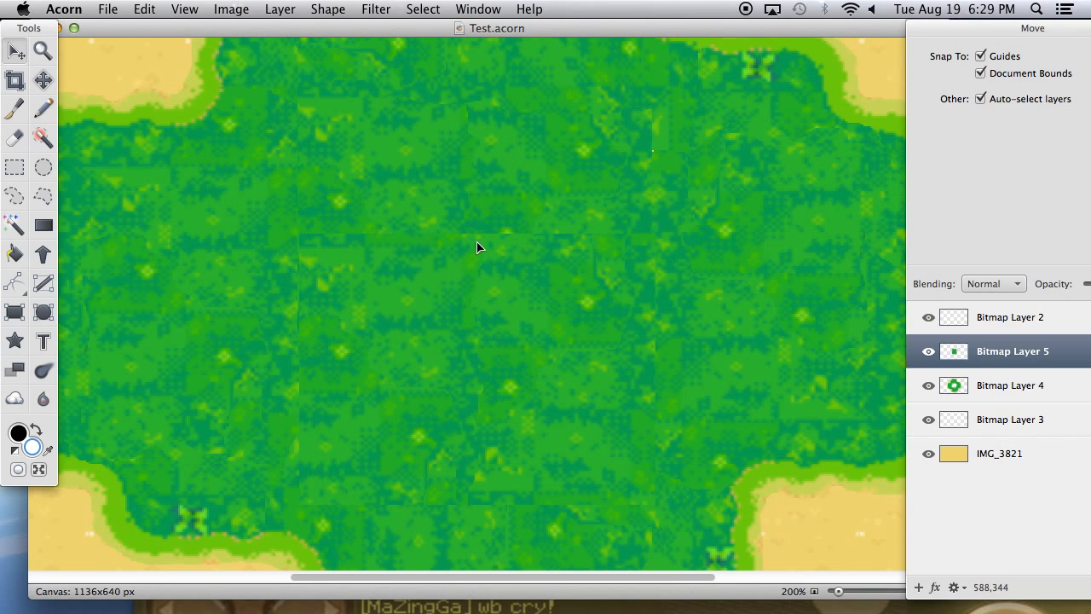
key(super+minus)
drag(480, 261, 504, 261)
key(super+d)
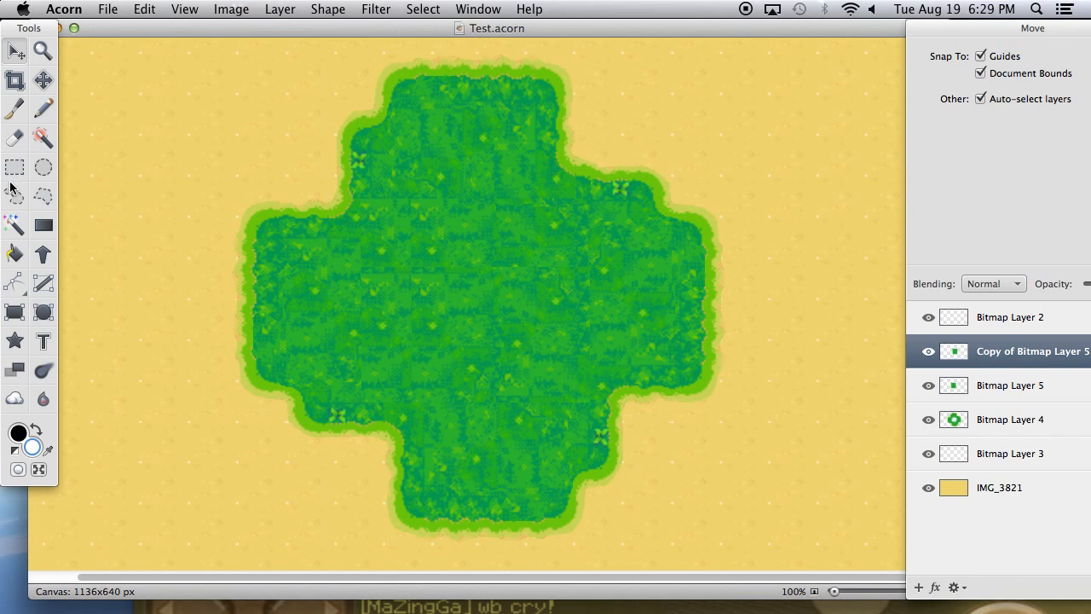
Lasso and delete a strip about 85 by 252 px along the left edge of the duplicated center patch.
click(13, 193)
mouse_move(421, 183)
mouse_down()
mouse_move(446, 208)
mouse_move(448, 328)
mouse_move(426, 395)
mouse_move(385, 395)
mouse_move(378, 317)
mouse_move(405, 201)
mouse_up()
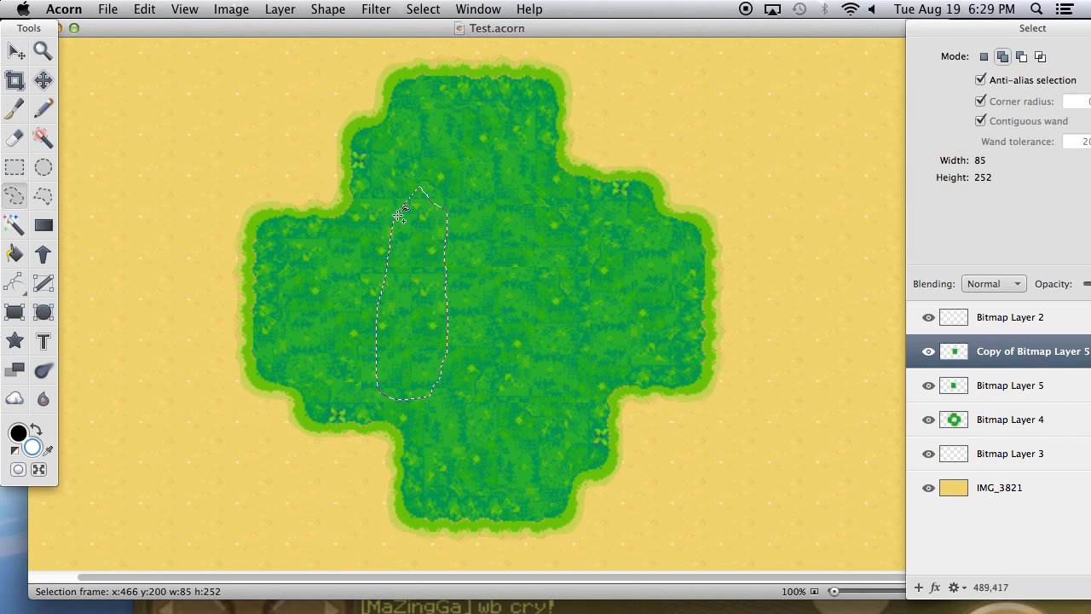
click(452, 222)
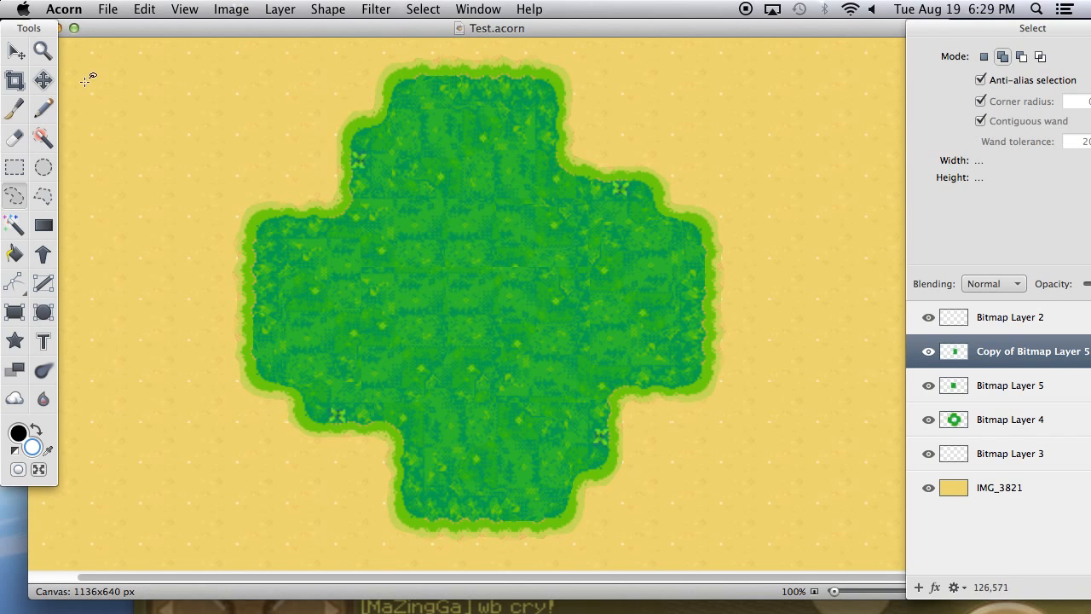
Merge the duplicated patch into Bitmap Layer 5 and reposition the combined patch over the center of the grass area.
click(14, 51)
click(401, 281)
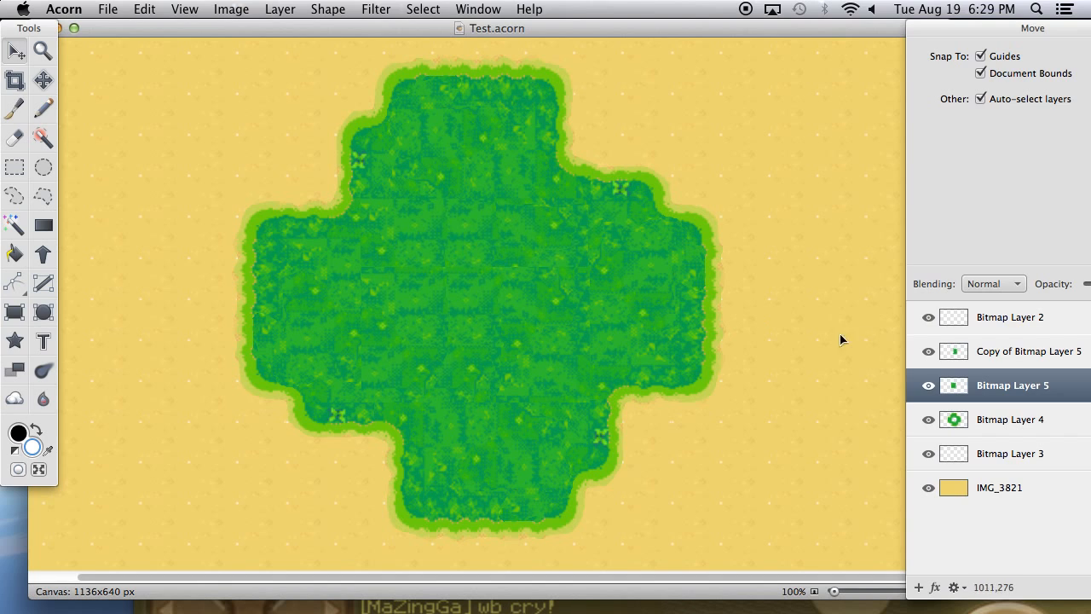
click(993, 350)
key(super+BackSpace)
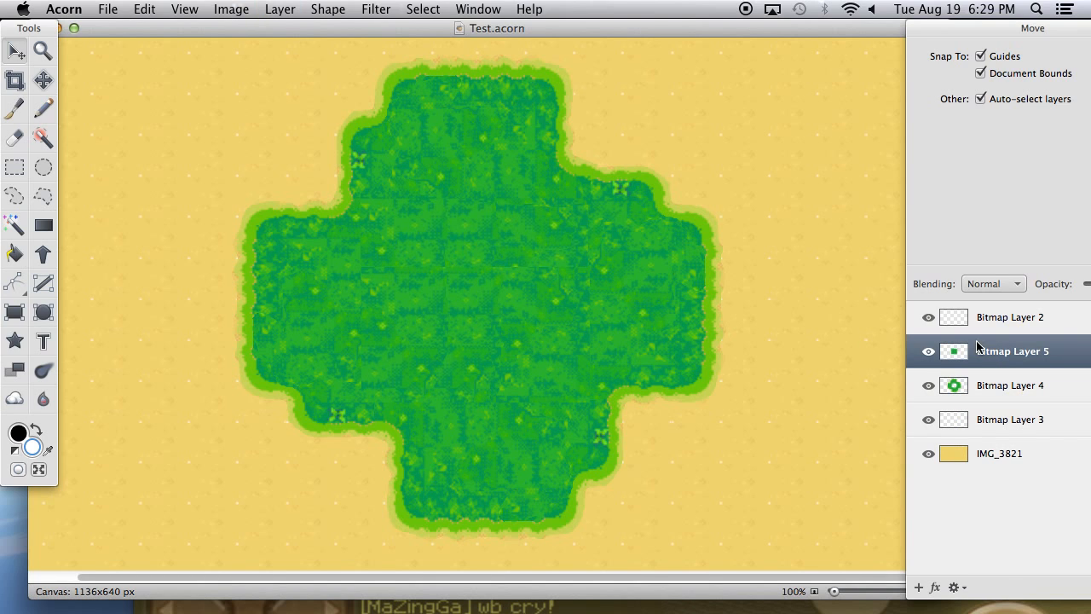
drag(506, 296, 484, 251)
mouse_move(537, 309)
mouse_down()
mouse_move(633, 307)
mouse_move(509, 309)
mouse_move(541, 309)
mouse_up()
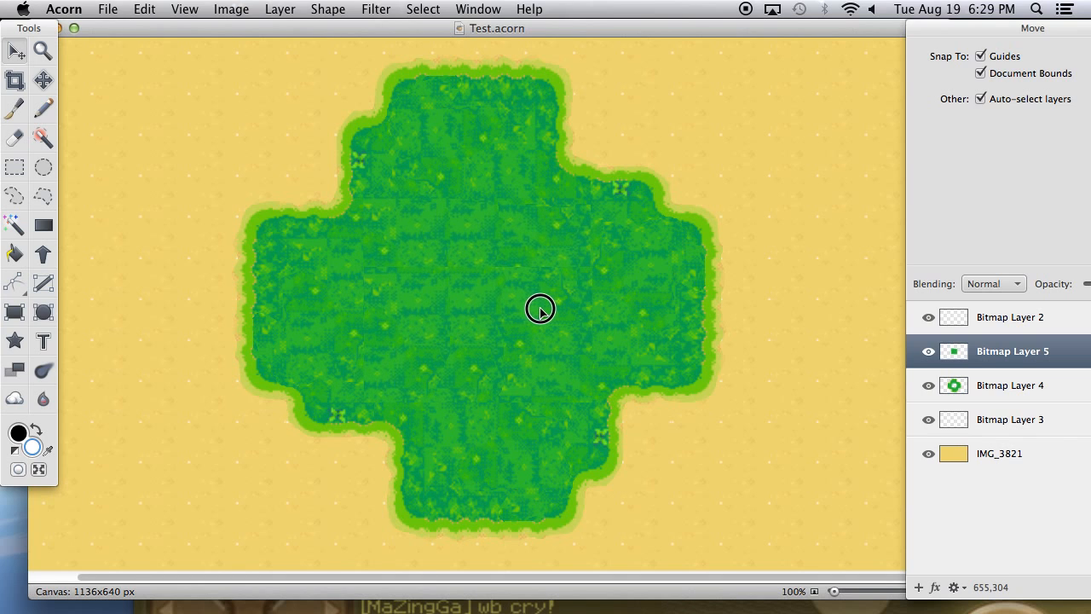
Lasso and trim the left and right edges of the widened center patch into irregular outlines.
key(m)
click(18, 200)
mouse_move(368, 189)
mouse_down()
mouse_move(393, 207)
mouse_move(391, 361)
mouse_move(369, 397)
mouse_move(286, 409)
mouse_move(264, 394)
mouse_up()
key(super+d)
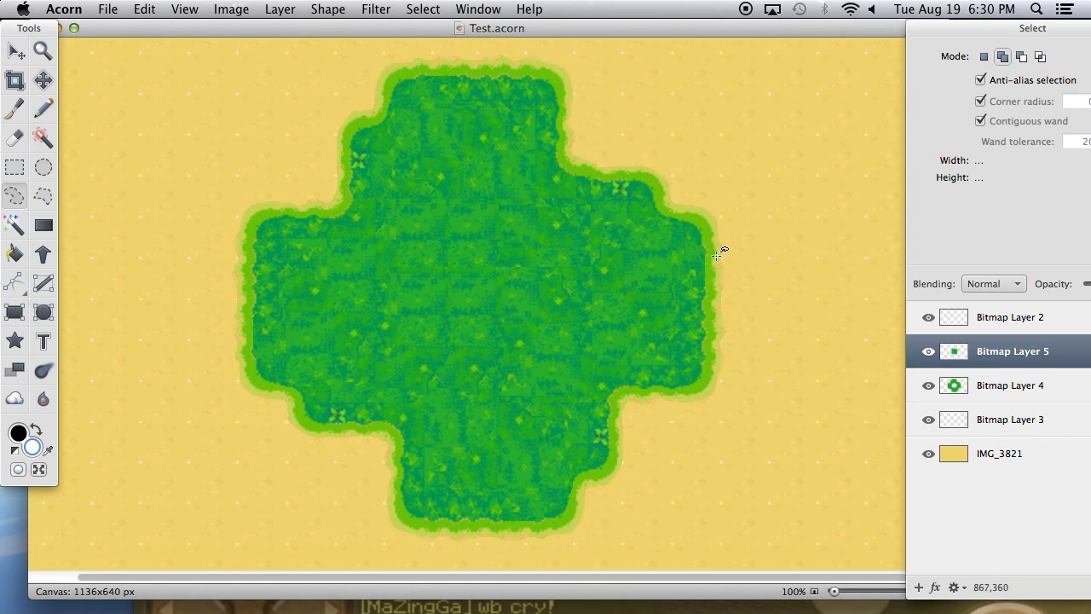
mouse_move(603, 192)
mouse_down()
mouse_move(568, 229)
mouse_move(589, 319)
mouse_move(587, 398)
mouse_up()
key(super+d)
mouse_move(599, 188)
mouse_down()
mouse_move(574, 204)
mouse_move(579, 372)
mouse_move(596, 398)
mouse_move(623, 392)
mouse_up()
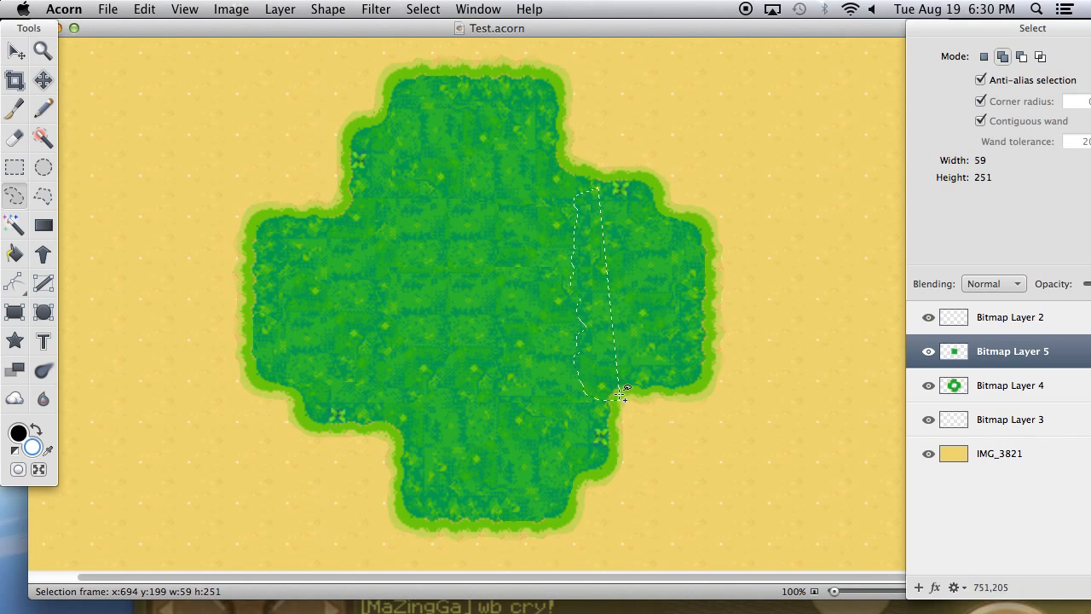
key(super+d)
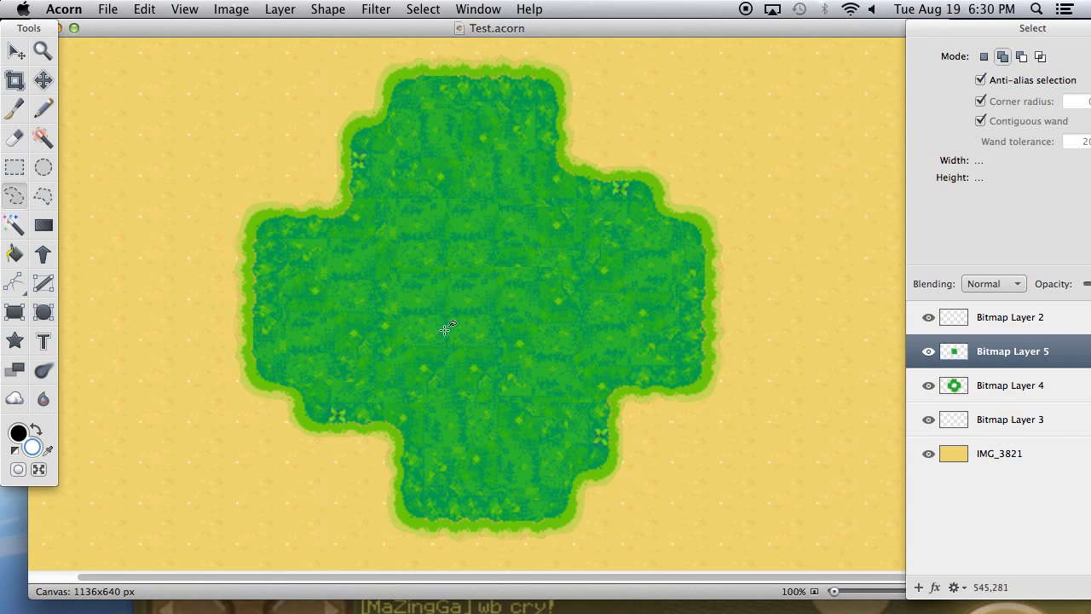
Move the center patch aside temporarily to inspect the gap beneath it, and undo the move.
click(17, 52)
drag(496, 292, 501, 365)
key(super+z)
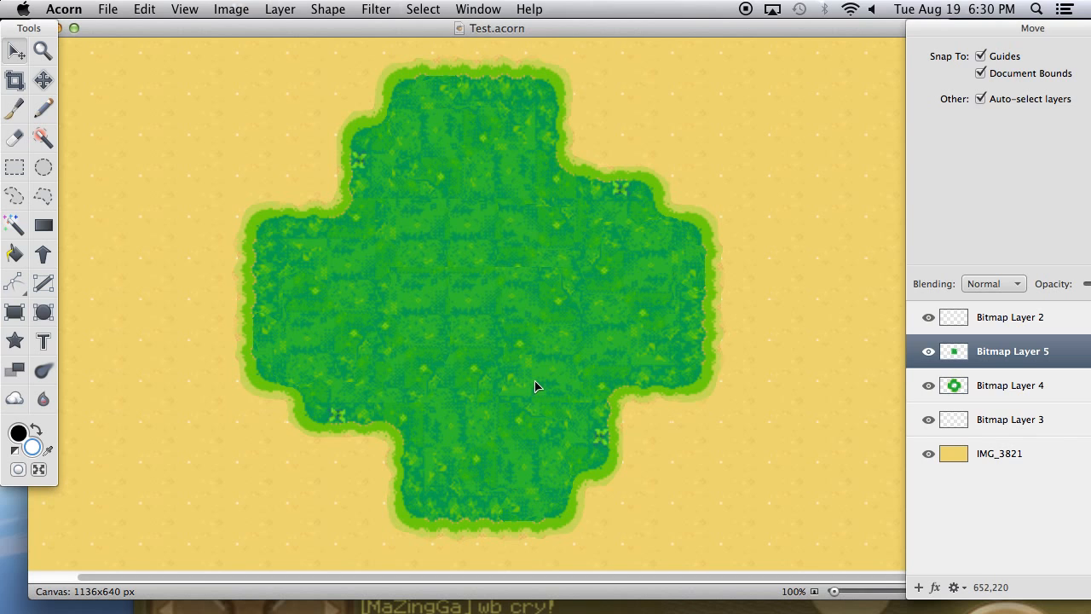
key(super+minus)
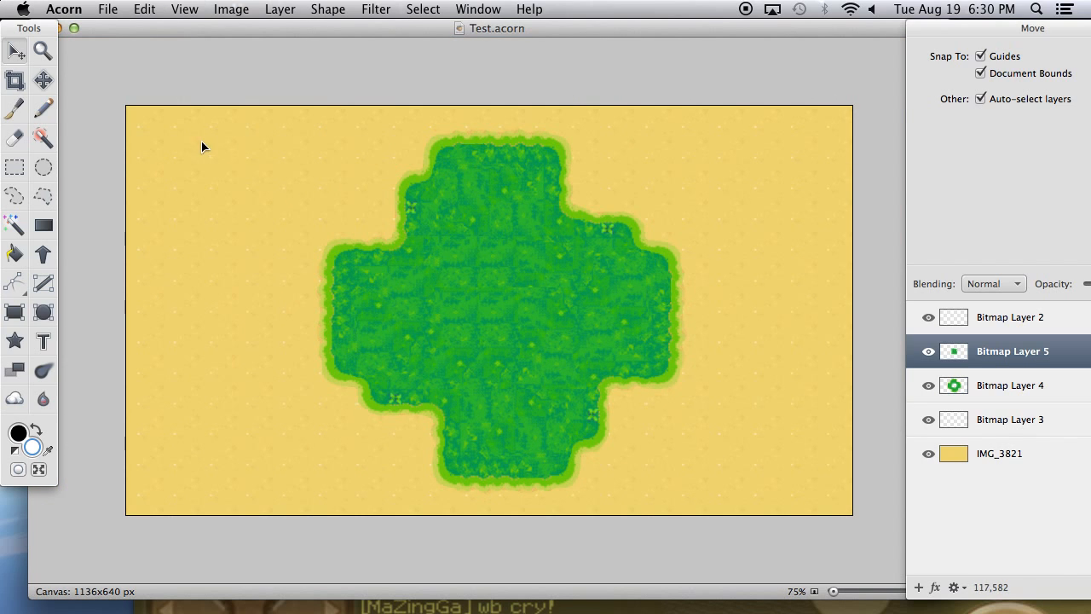
drag(577, 312, 348, 307)
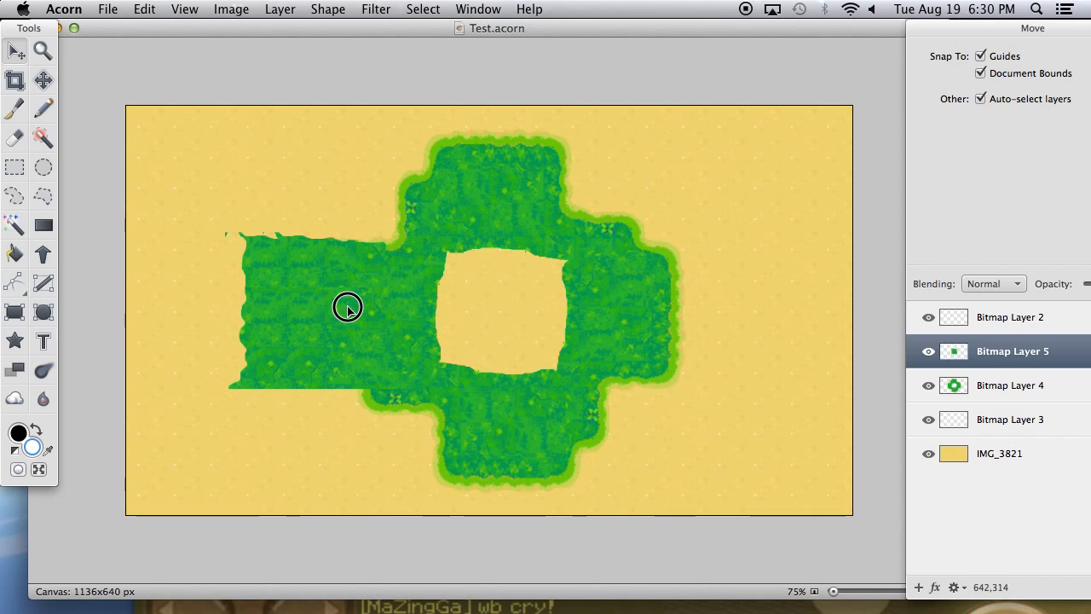
key(super+z)
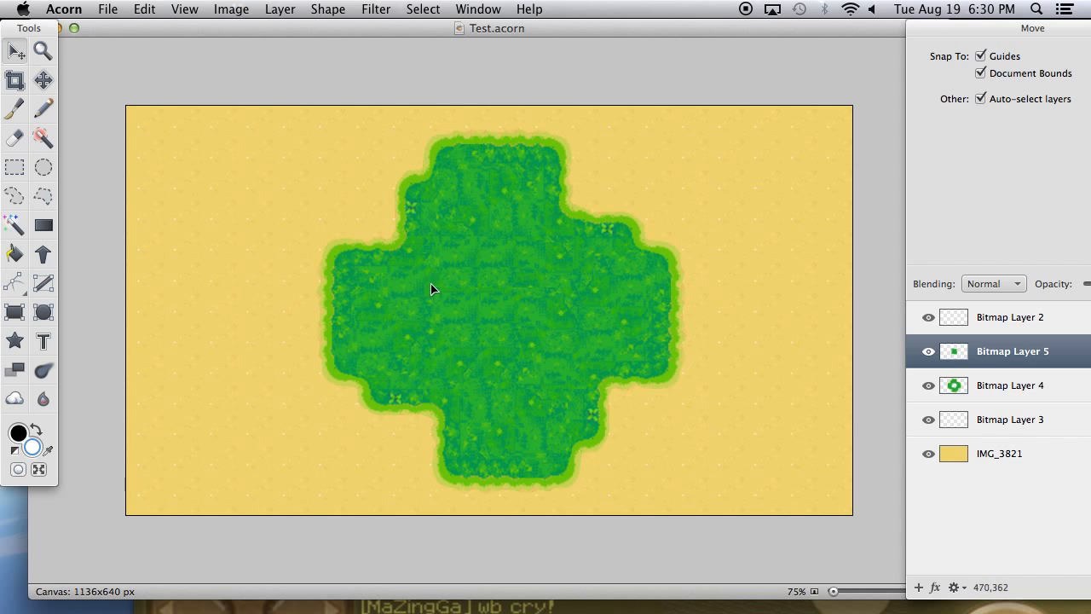
Merge the center patch into Bitmap Layer 4 and shift the whole grass area to the right on the sand.
key(super+e)
drag(517, 284, 585, 280)
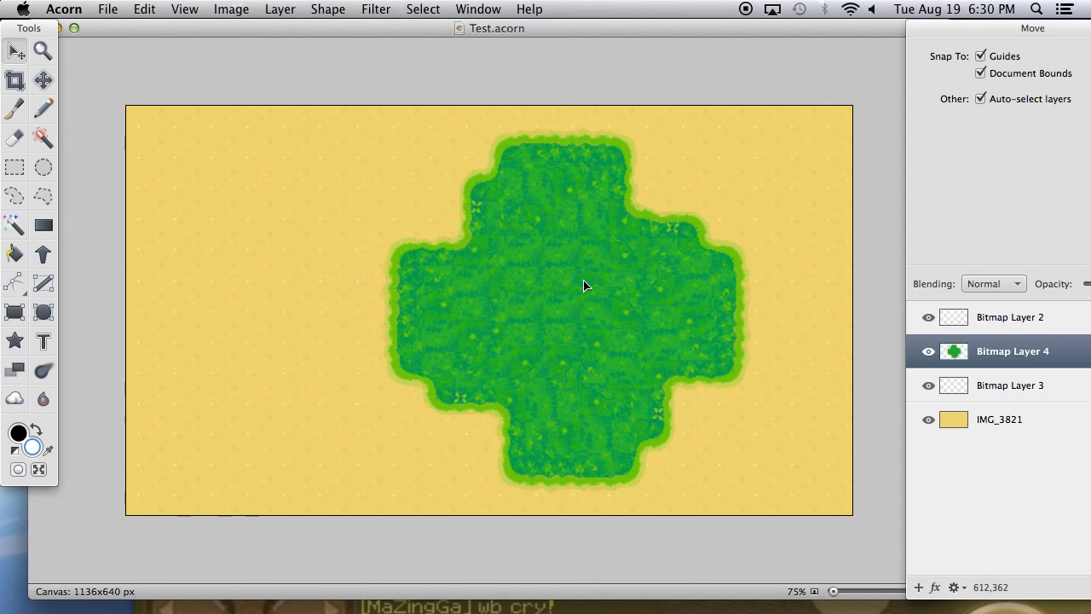
Switch to RecordPad and move its window aside to uncover the grass map.
mouse_move(978, 605)
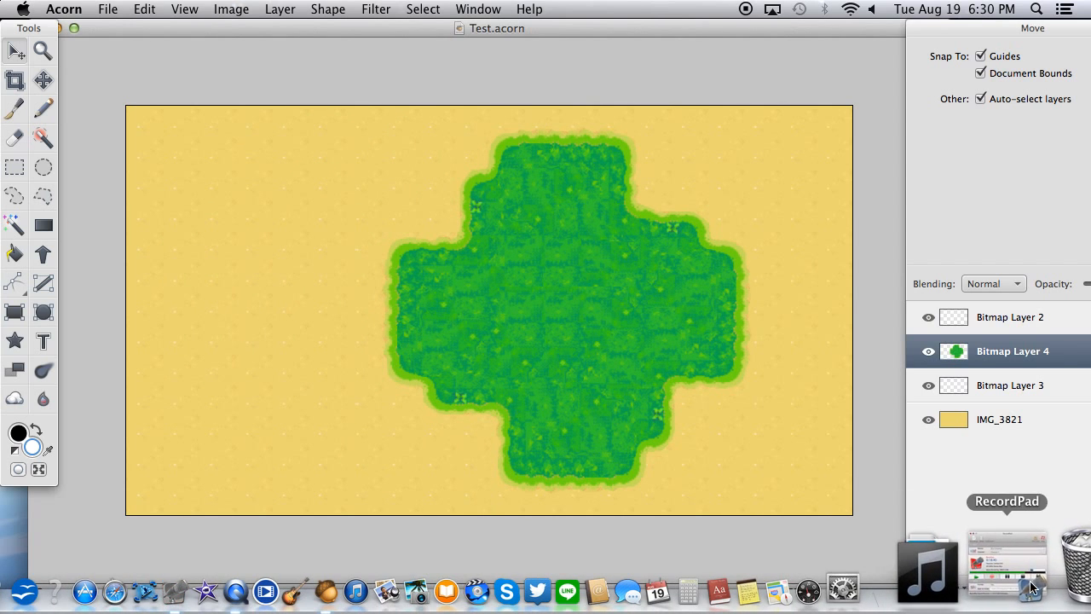
click(935, 581)
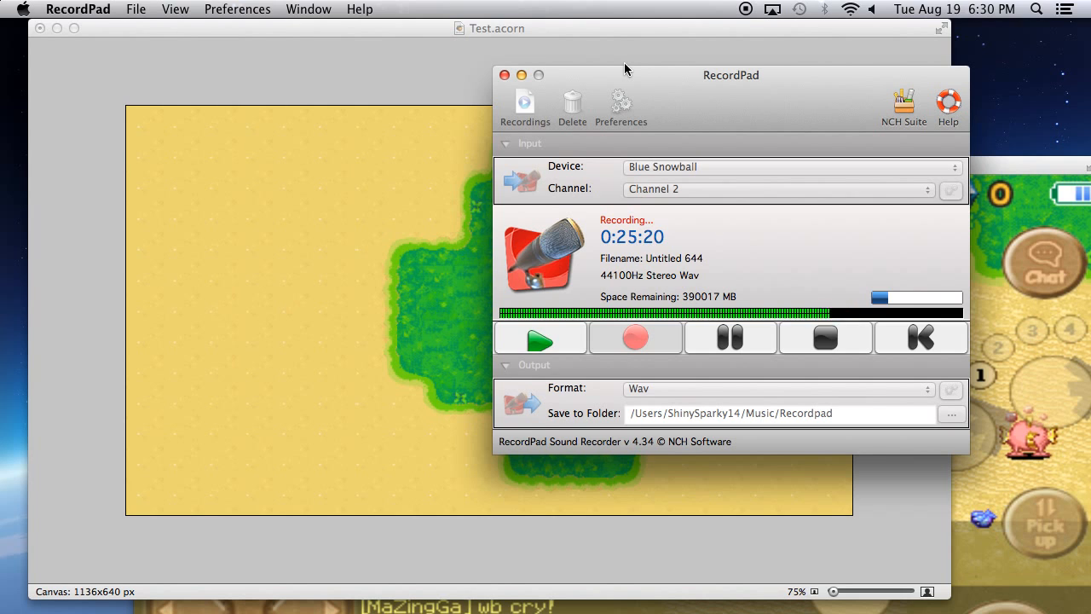
drag(673, 84, 935, 91)
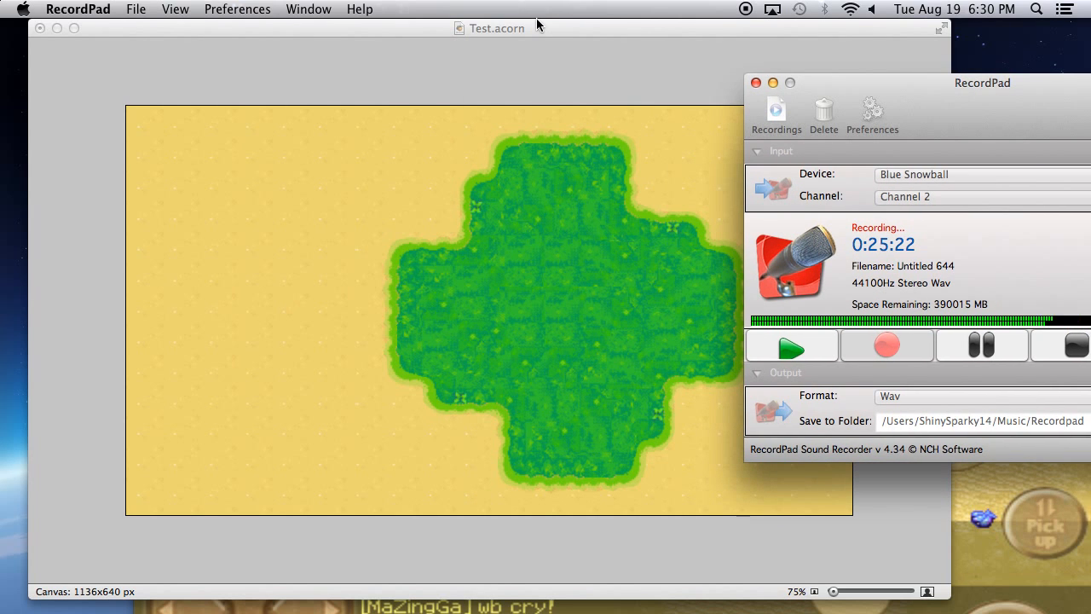